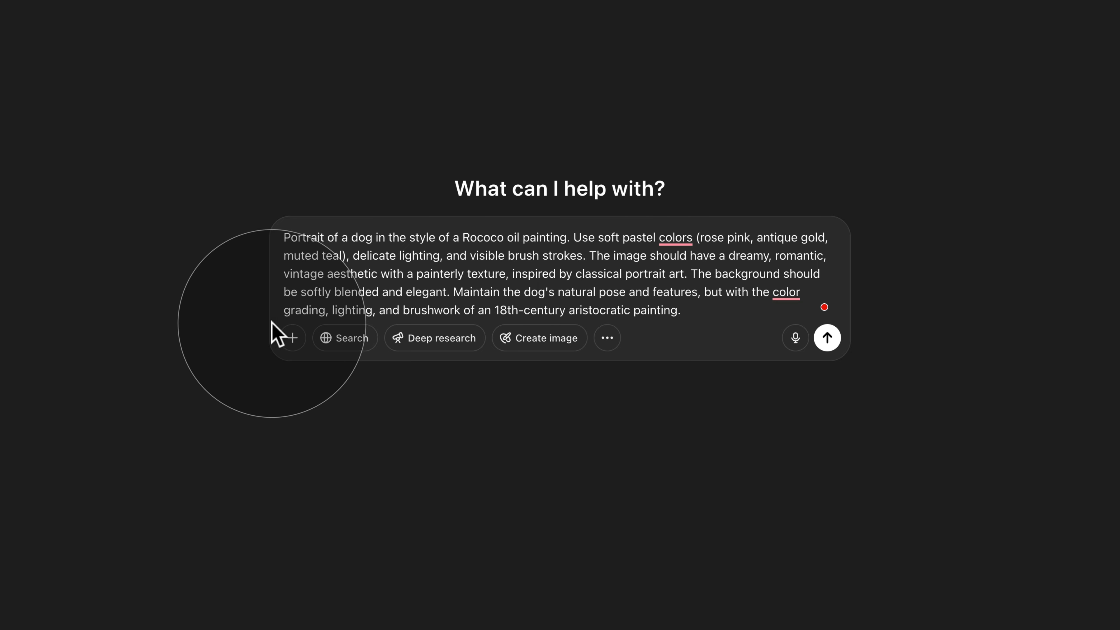
- Attach Dog - Example.jpg from the E159 - Dog to Baroque folder to the ChatGPT prompt
{"action": "left_click", "coordinate": [293, 338]}
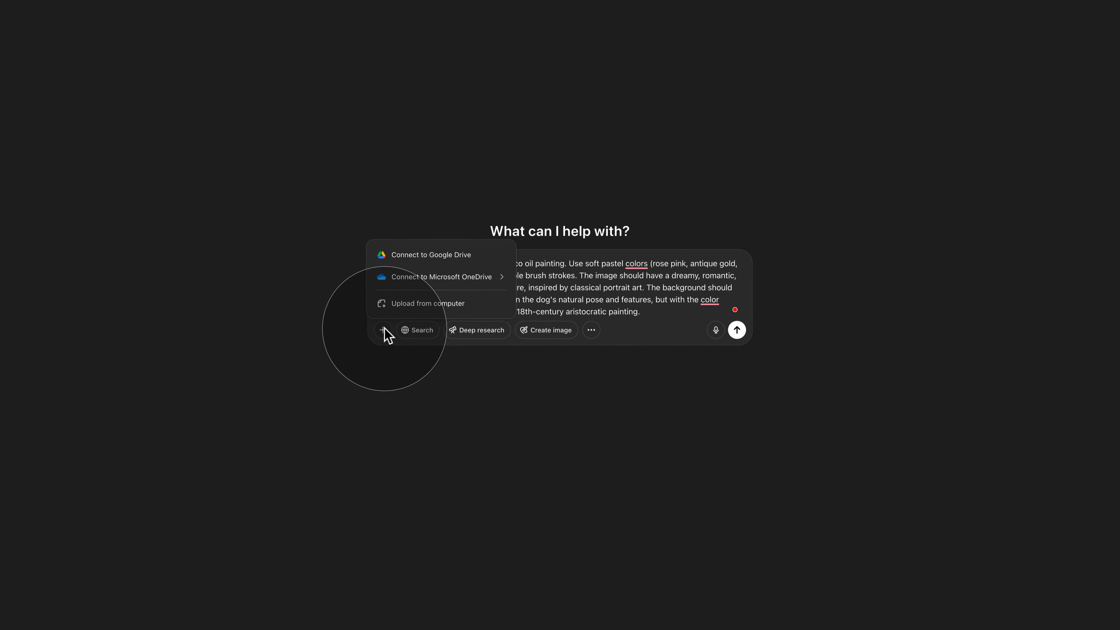
{"action": "left_click", "coordinate": [436, 309]}
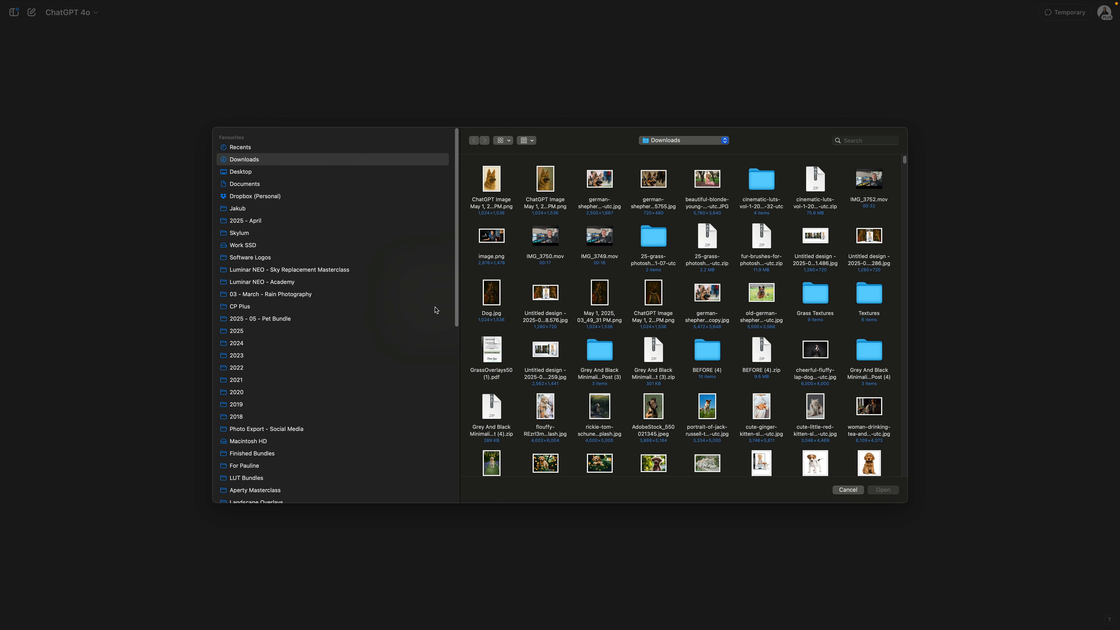
{"action": "left_click", "coordinate": [309, 282]}
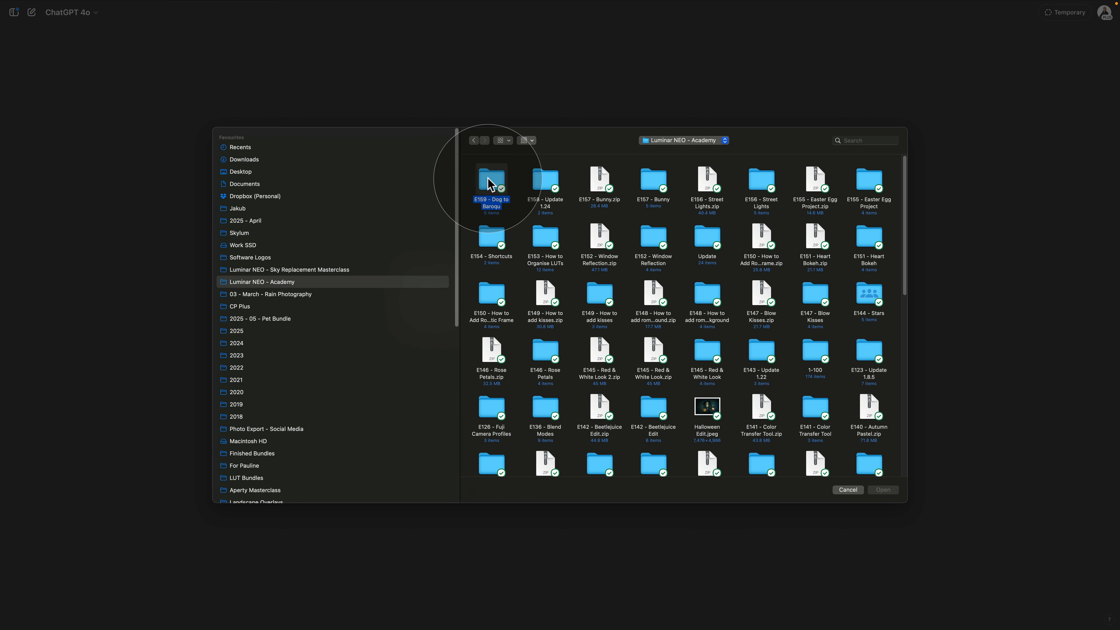
{"action": "double_click", "coordinate": [491, 183]}
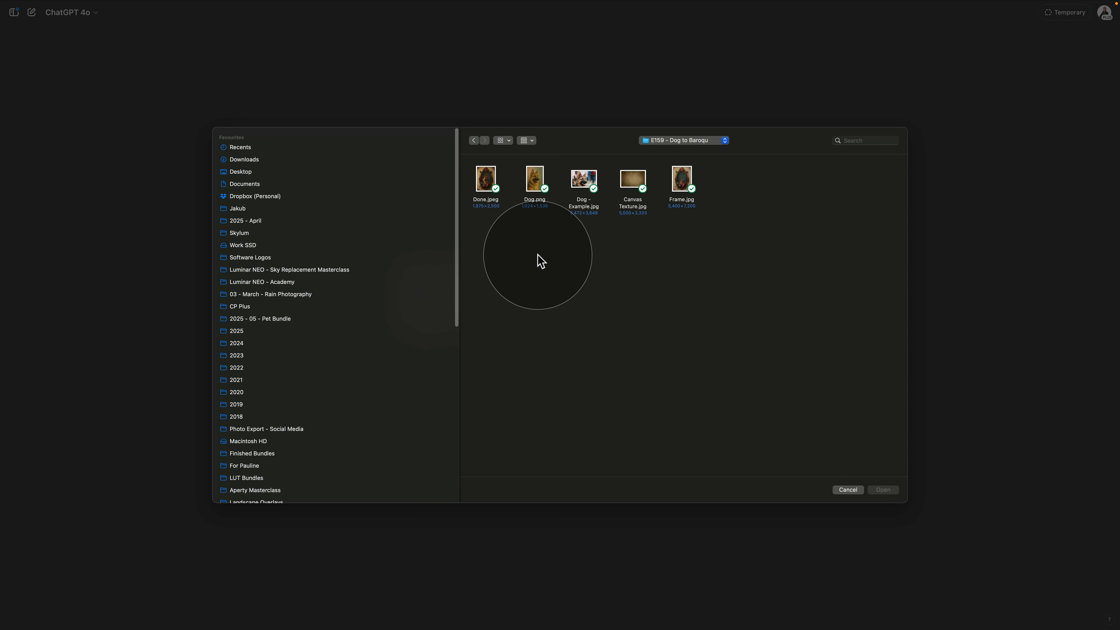
{"action": "left_click", "coordinate": [582, 195]}
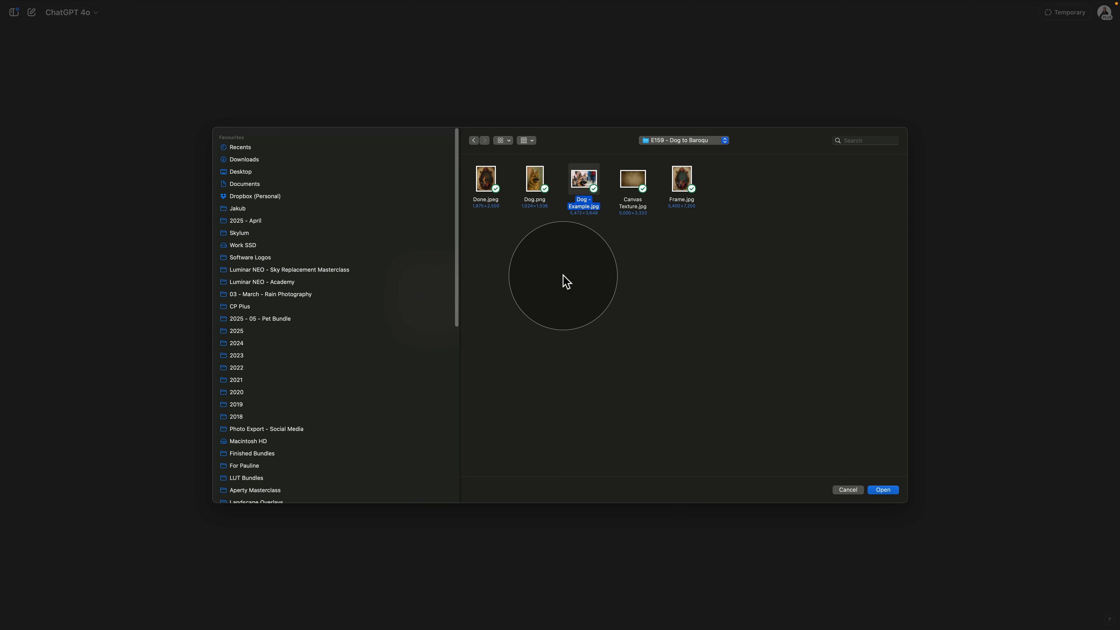
{"action": "left_click", "coordinate": [883, 489]}
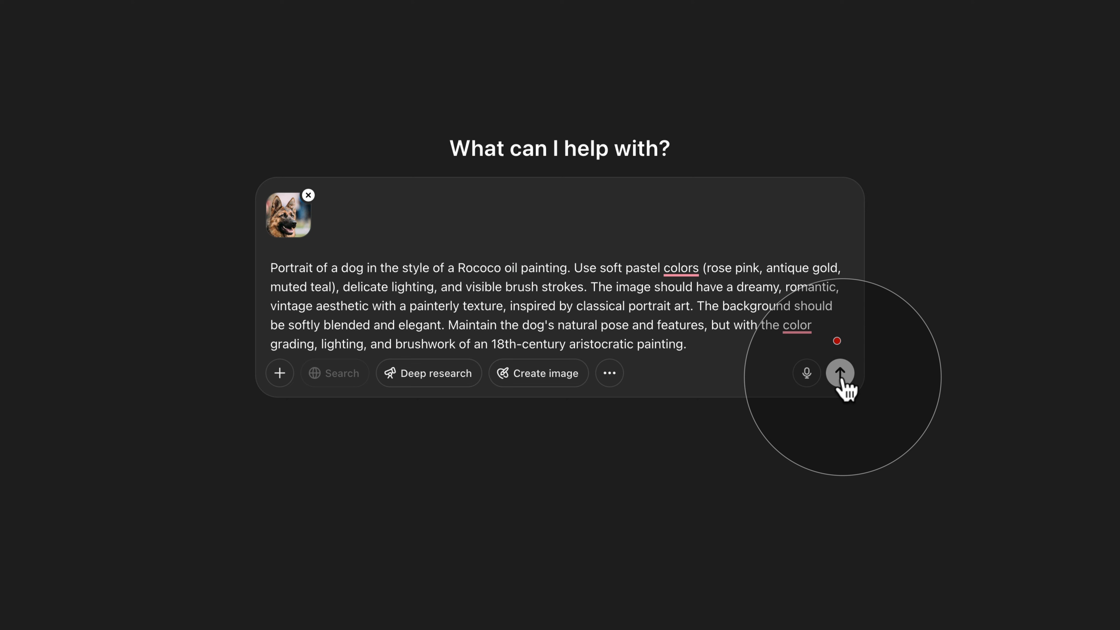
- Send the Rococo prompt with the dog photo and download the generated painting
{"action": "left_click", "coordinate": [841, 375]}
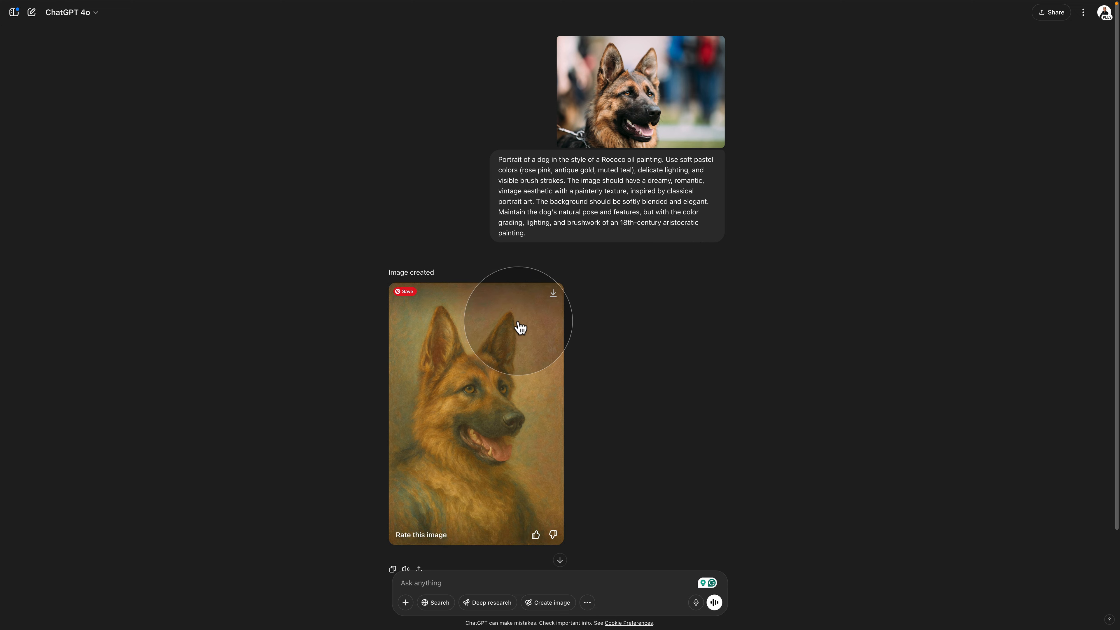
{"action": "left_click", "coordinate": [553, 294]}
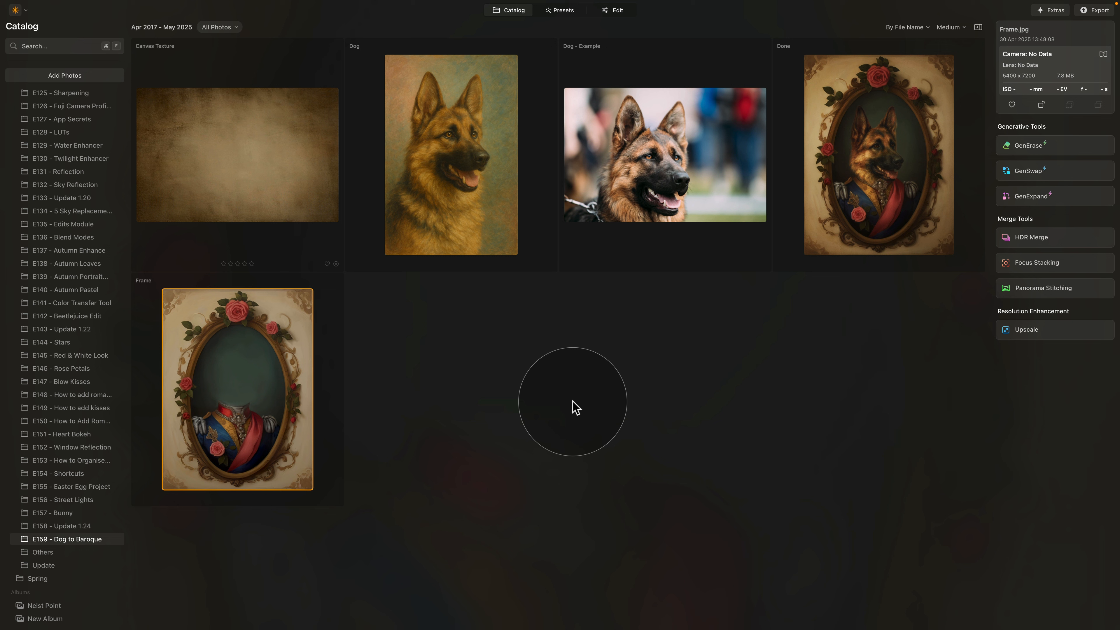
- Open Frame.jpg from the Catalog in the Edit module
{"action": "left_click", "coordinate": [512, 16]}
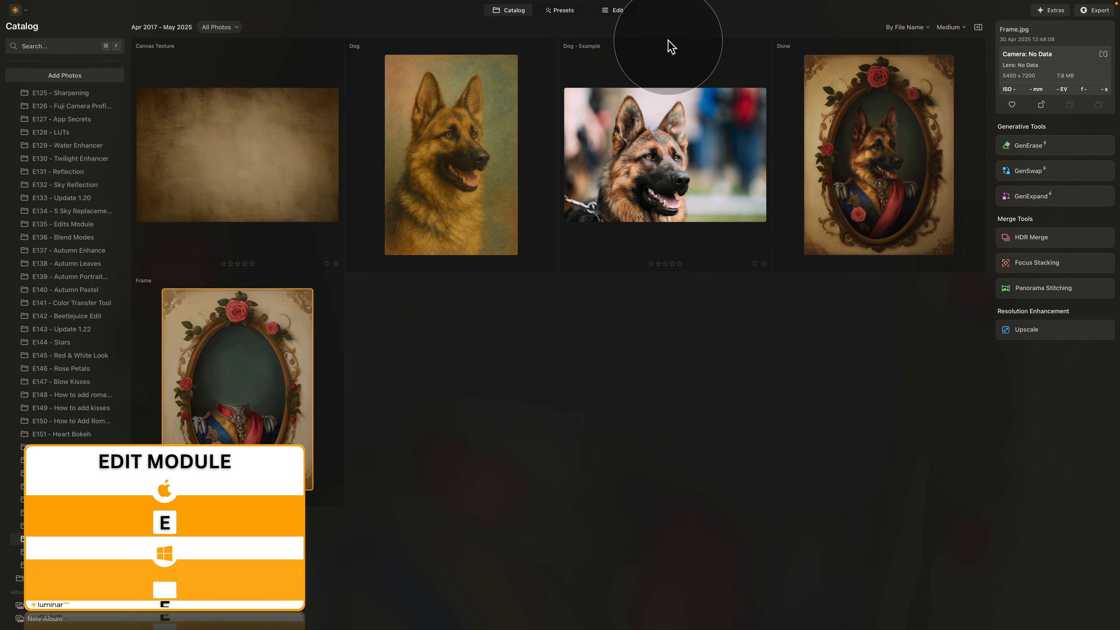
{"action": "left_click", "coordinate": [630, 13]}
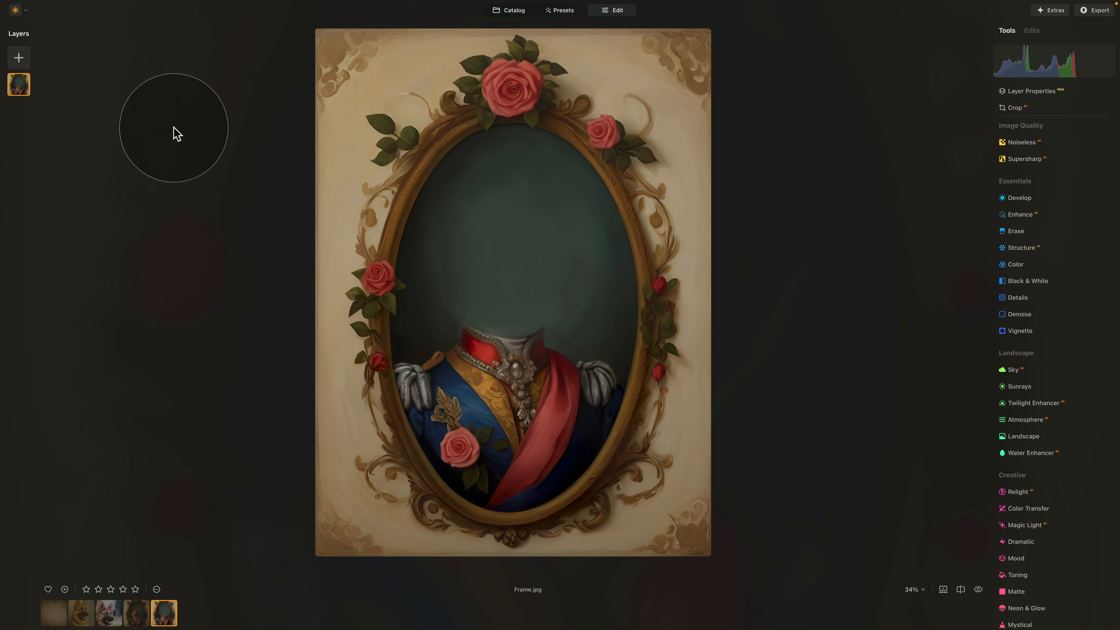
- Load Dog.png from the E159 - Dog to Baroque folder as an image layer over Frame.jpg
{"action": "left_click", "coordinate": [18, 58]}
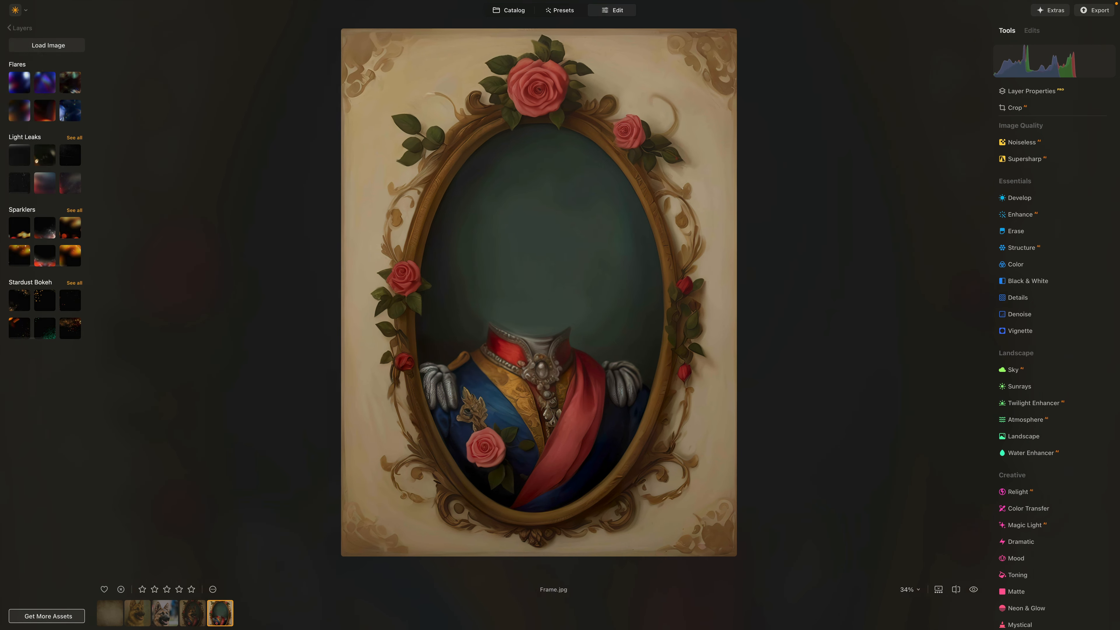
{"action": "left_click", "coordinate": [64, 47]}
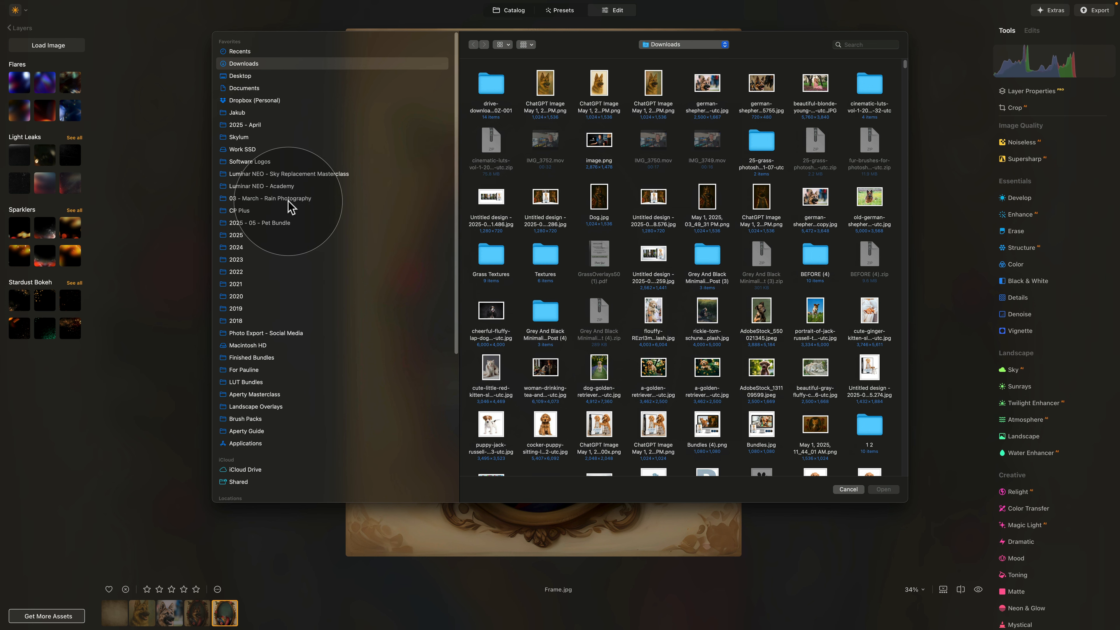
{"action": "left_click", "coordinate": [291, 187]}
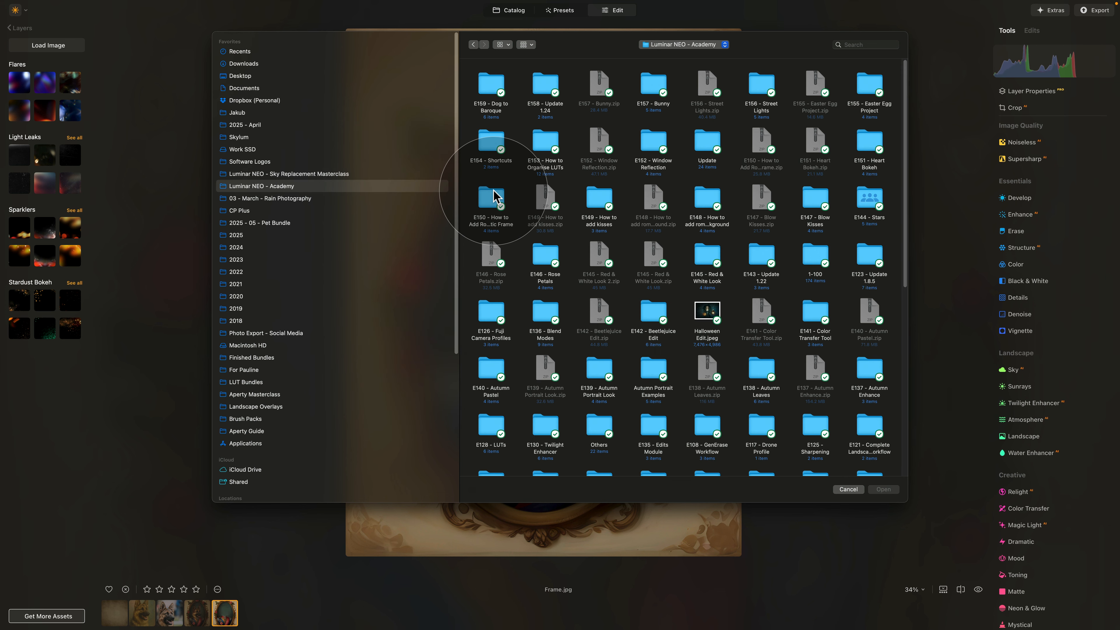
{"action": "double_click", "coordinate": [491, 108]}
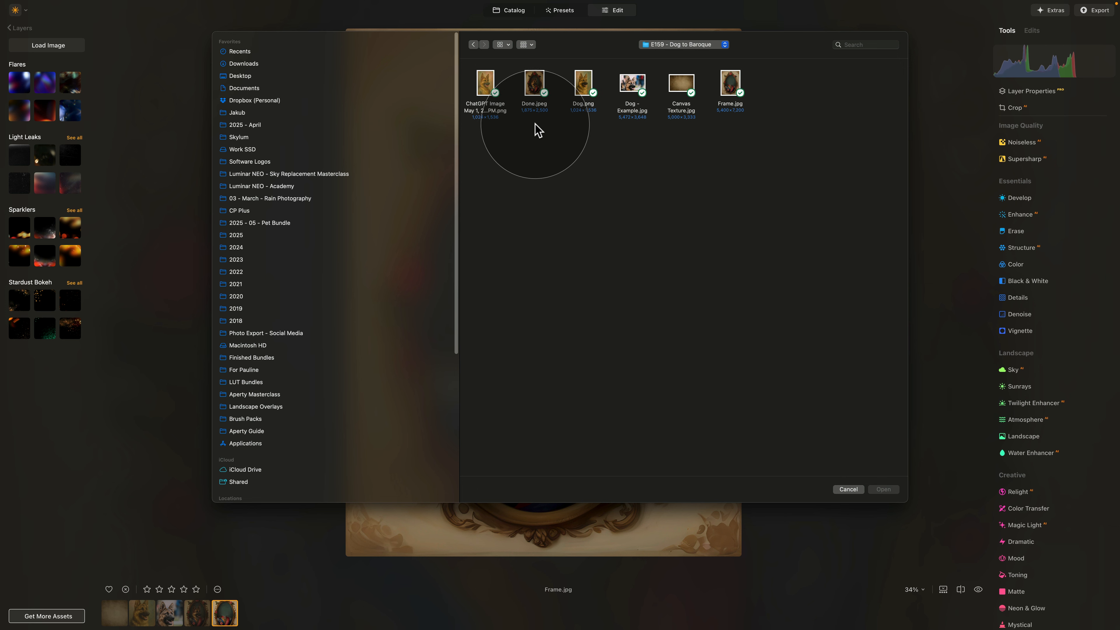
{"action": "left_click", "coordinate": [584, 89]}
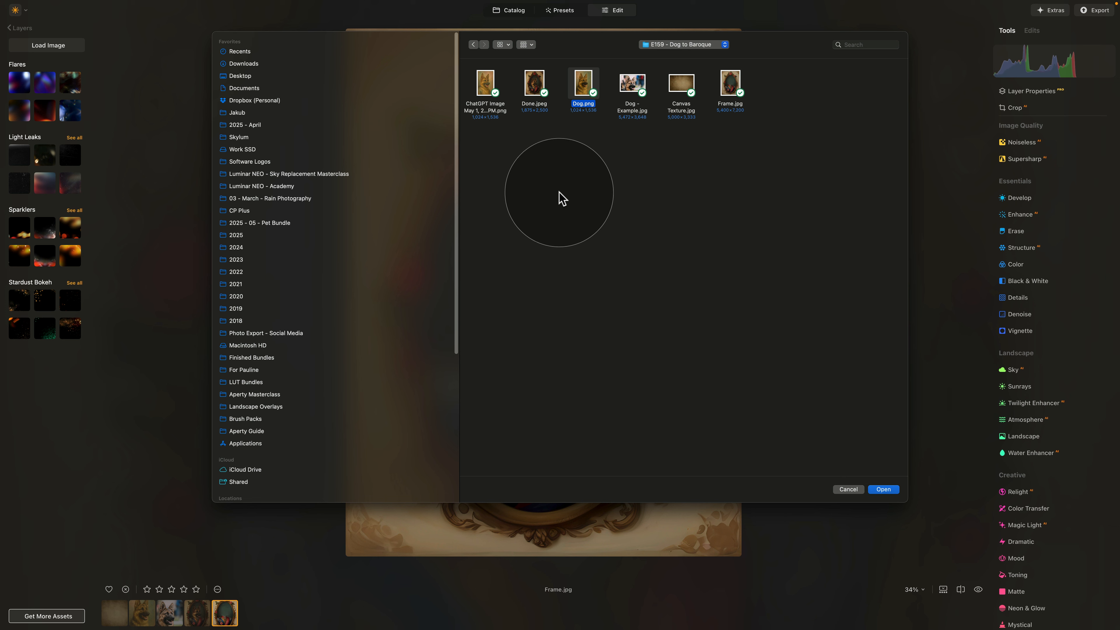
{"action": "left_click", "coordinate": [884, 489]}
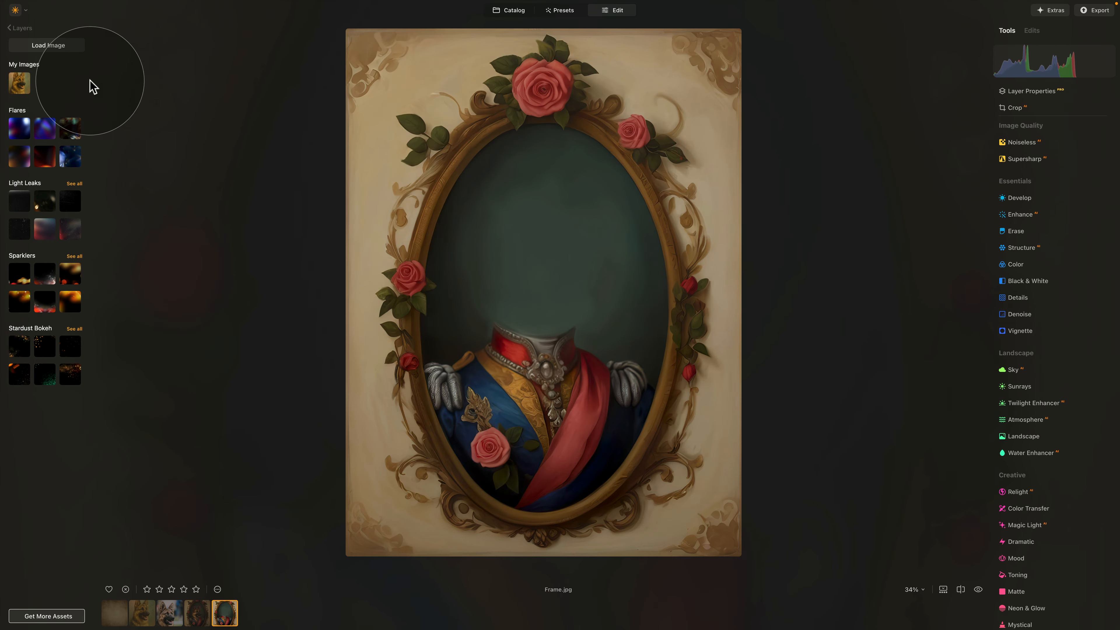
{"action": "left_click", "coordinate": [20, 83]}
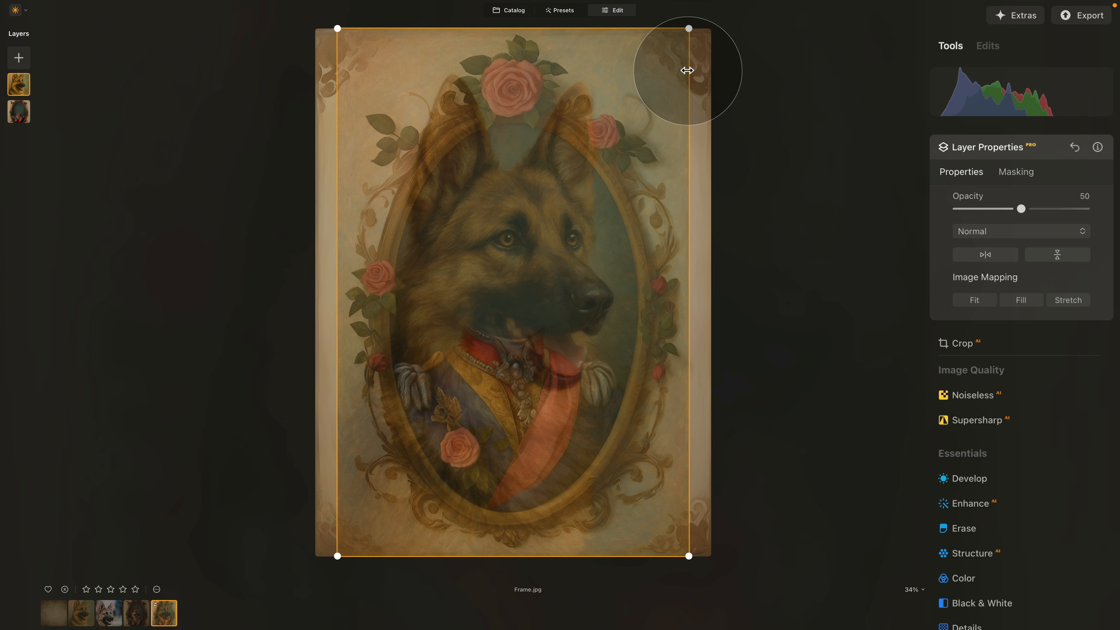
- Scale the dog layer to about half size, move it into the oval, and tilt it slightly counter-clockwise
{"action": "left_click_drag", "start_coordinate": [689, 29], "coordinate": [555, 230]}
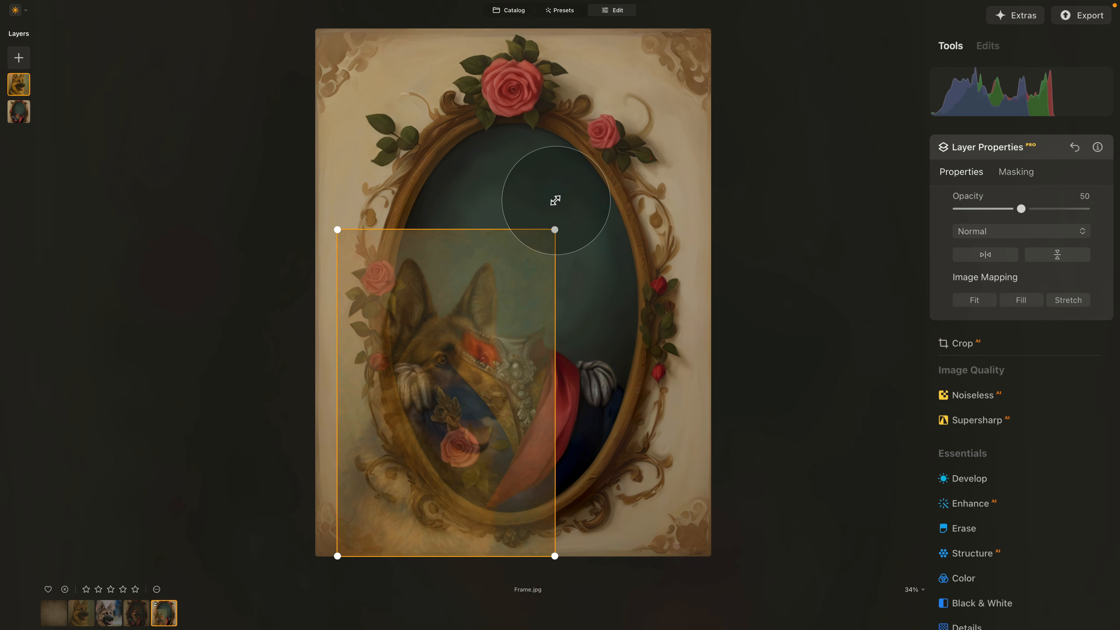
{"action": "left_click_drag", "start_coordinate": [493, 325], "coordinate": [507, 292]}
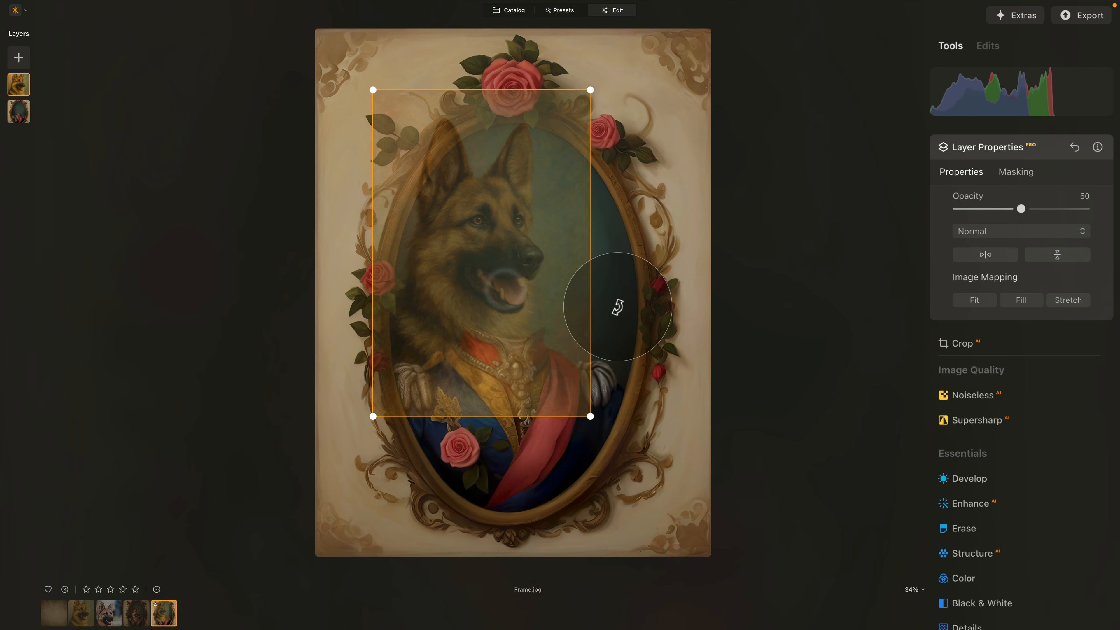
{"action": "left_click_drag", "start_coordinate": [615, 308], "coordinate": [617, 302]}
{"action": "left_click_drag", "start_coordinate": [475, 250], "coordinate": [531, 259]}
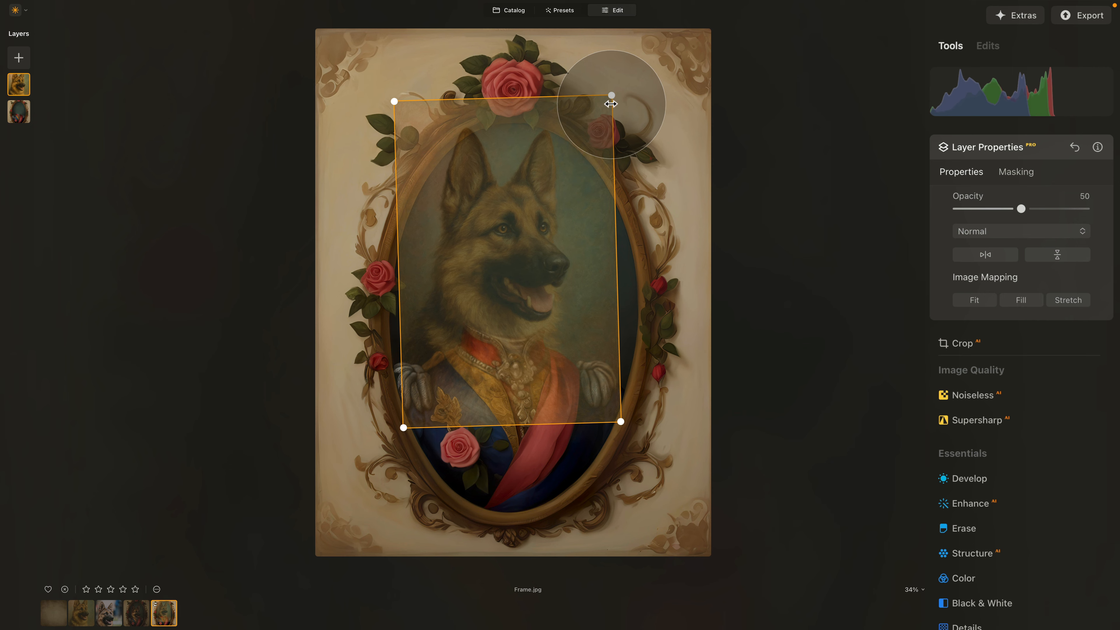
{"action": "left_click_drag", "start_coordinate": [611, 96], "coordinate": [591, 124]}
{"action": "mouse_move", "coordinate": [534, 245]}
{"action": "left_mouse_down"}
{"action": "mouse_move", "coordinate": [549, 239]}
{"action": "mouse_move", "coordinate": [517, 254]}
{"action": "left_mouse_up"}
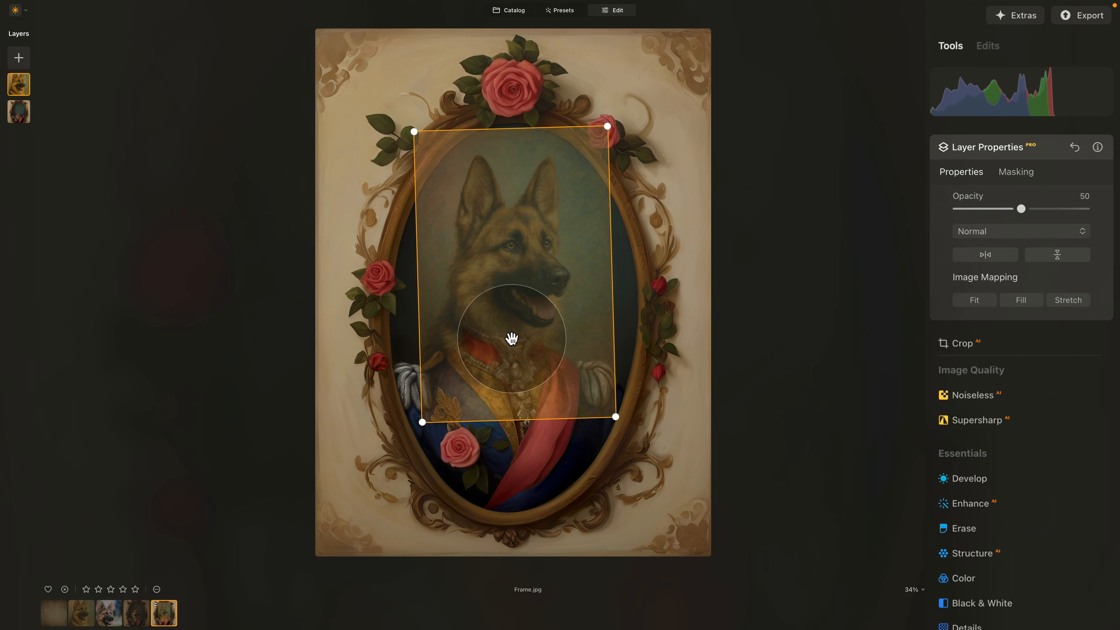
{"action": "left_click_drag", "start_coordinate": [508, 325], "coordinate": [508, 340]}
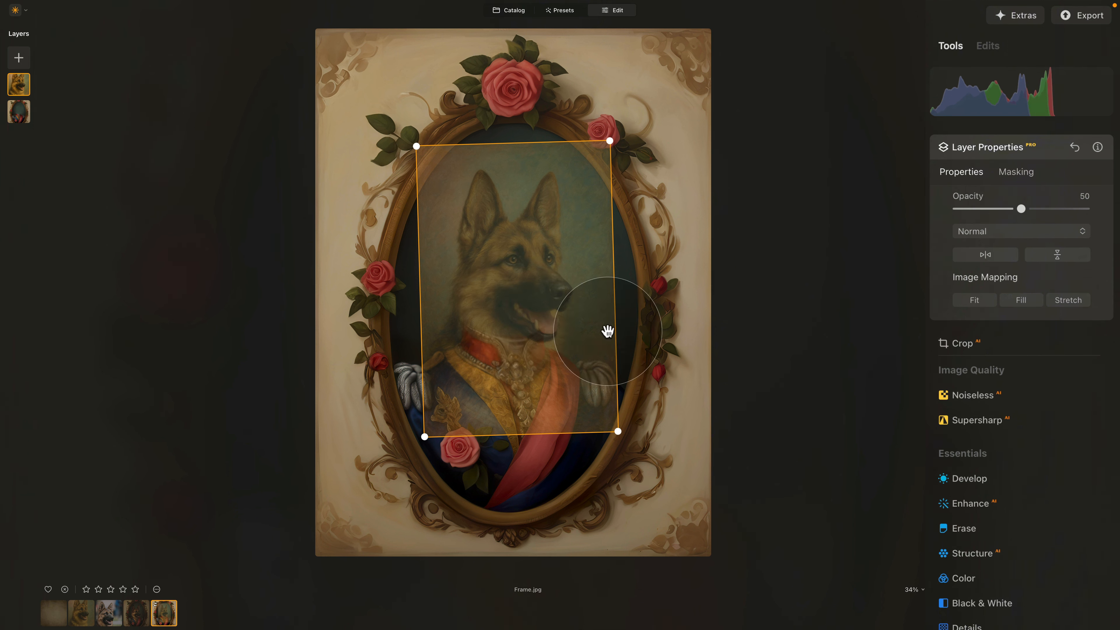
{"action": "left_click_drag", "start_coordinate": [648, 342], "coordinate": [649, 339]}
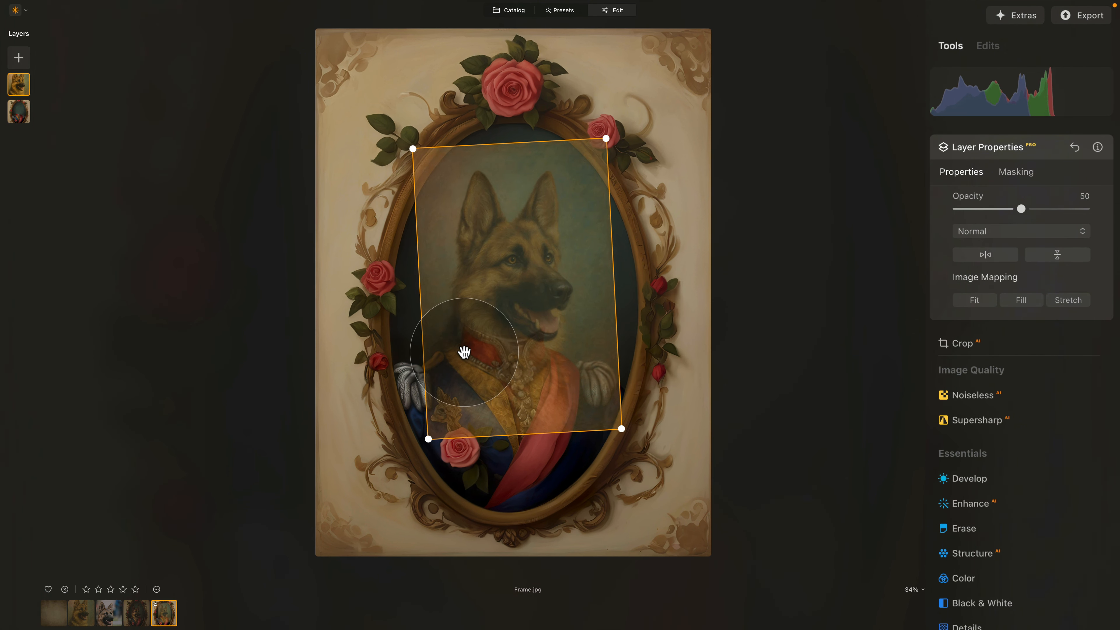
- Nudge the dog layer slightly down and tilt it a touch clockwise, then zoom out to see the whole portrait
{"action": "scroll", "coordinate": [465, 352], "scroll_direction": "up", "scroll_amount": 3}
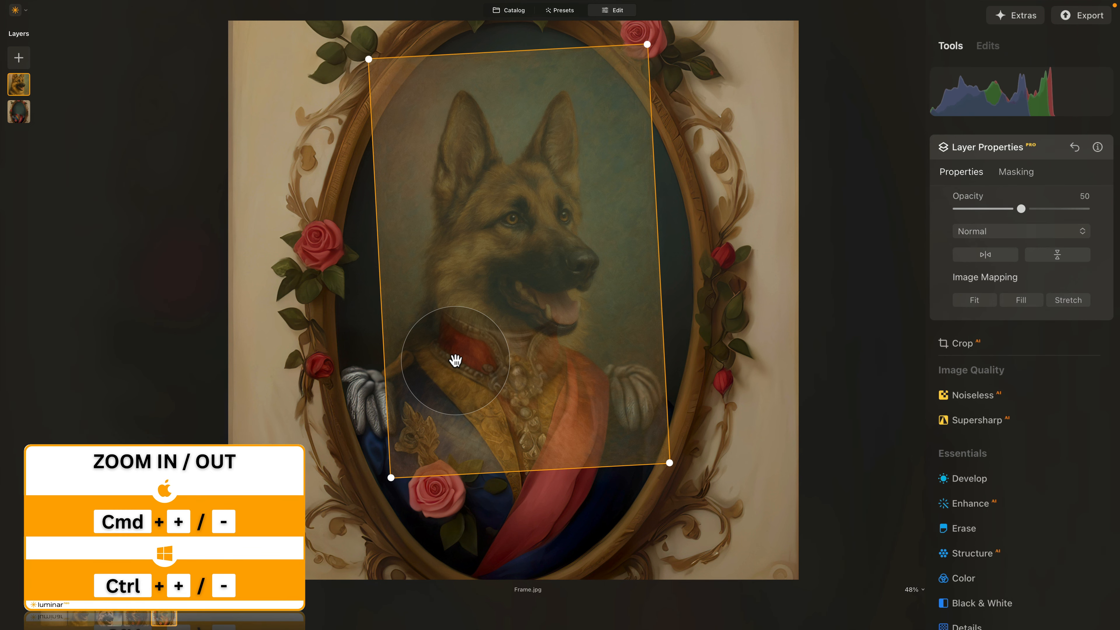
{"action": "left_click_drag", "start_coordinate": [508, 280], "coordinate": [509, 283]}
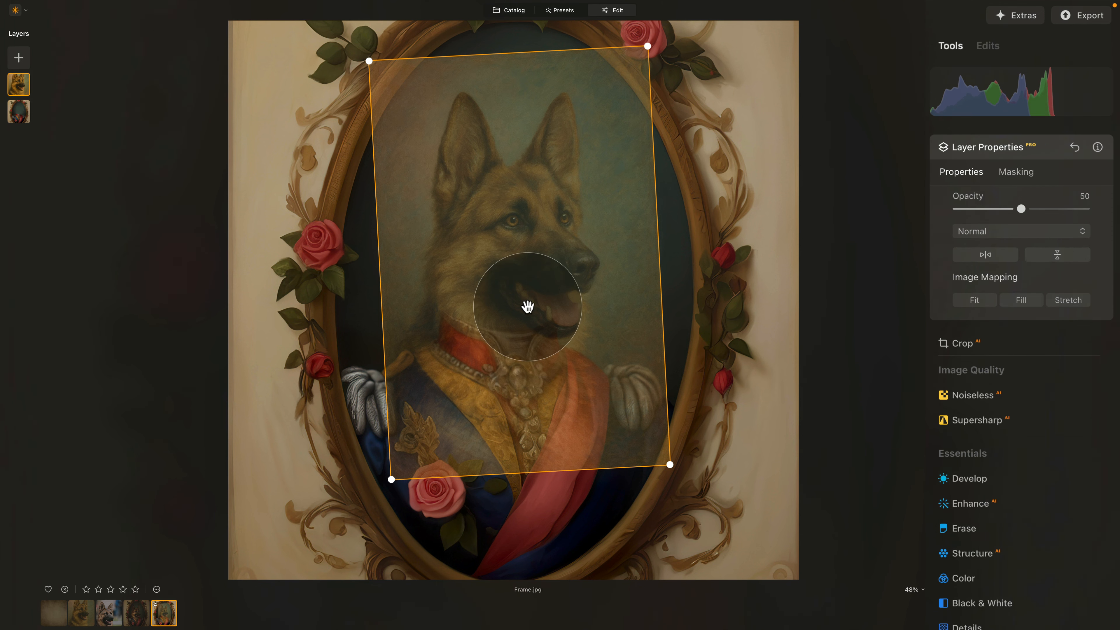
{"action": "left_click_drag", "start_coordinate": [675, 270], "coordinate": [677, 271]}
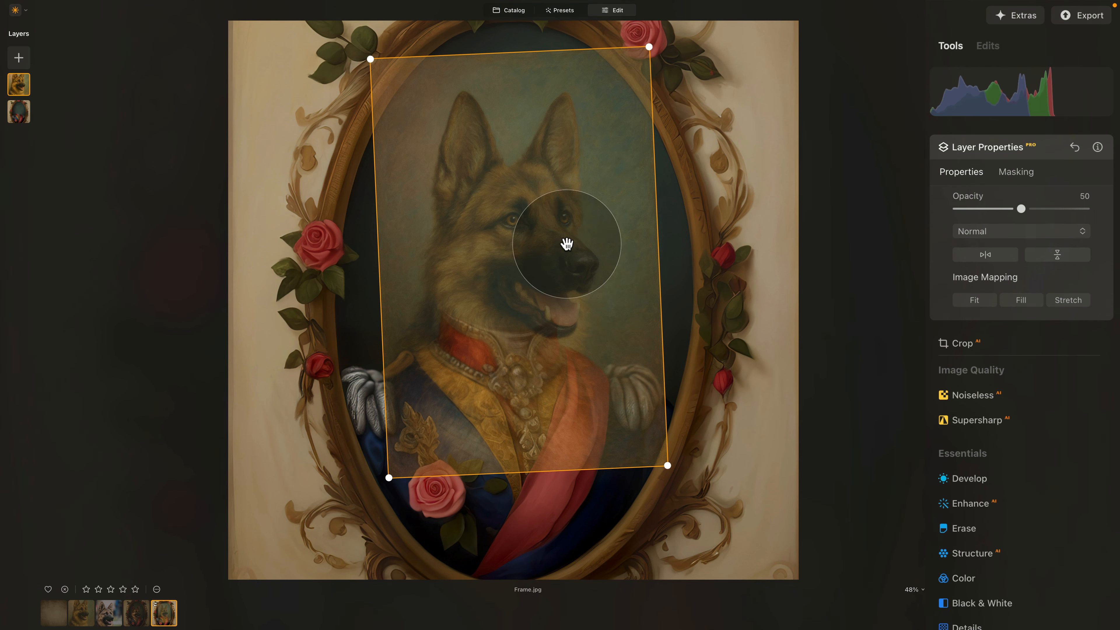
{"action": "key", "text": "super+0"}
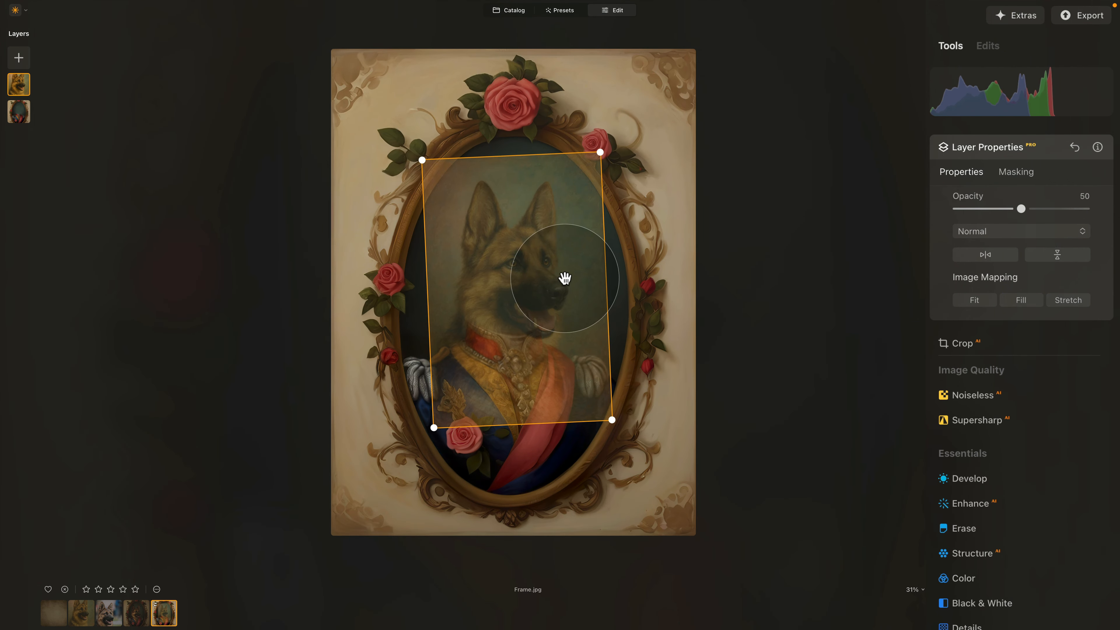
- Refine the dog layer's size and position, set its opacity to 100, and show Masking options
{"action": "left_click_drag", "start_coordinate": [600, 150], "coordinate": [611, 146]}
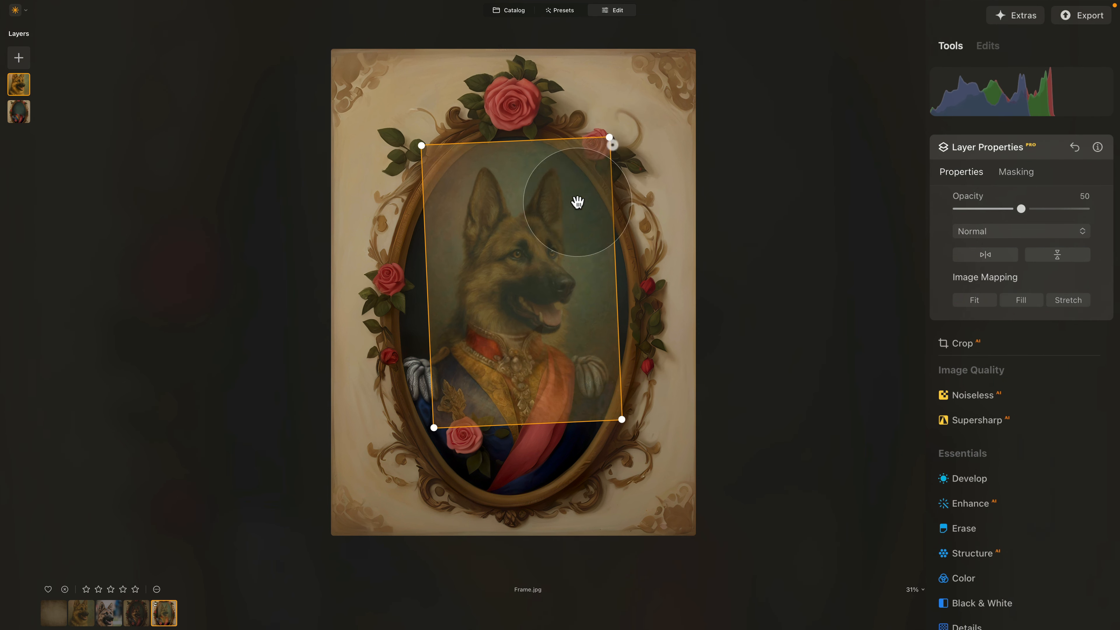
{"action": "left_click_drag", "start_coordinate": [578, 200], "coordinate": [550, 235]}
{"action": "left_click_drag", "start_coordinate": [597, 143], "coordinate": [595, 147]}
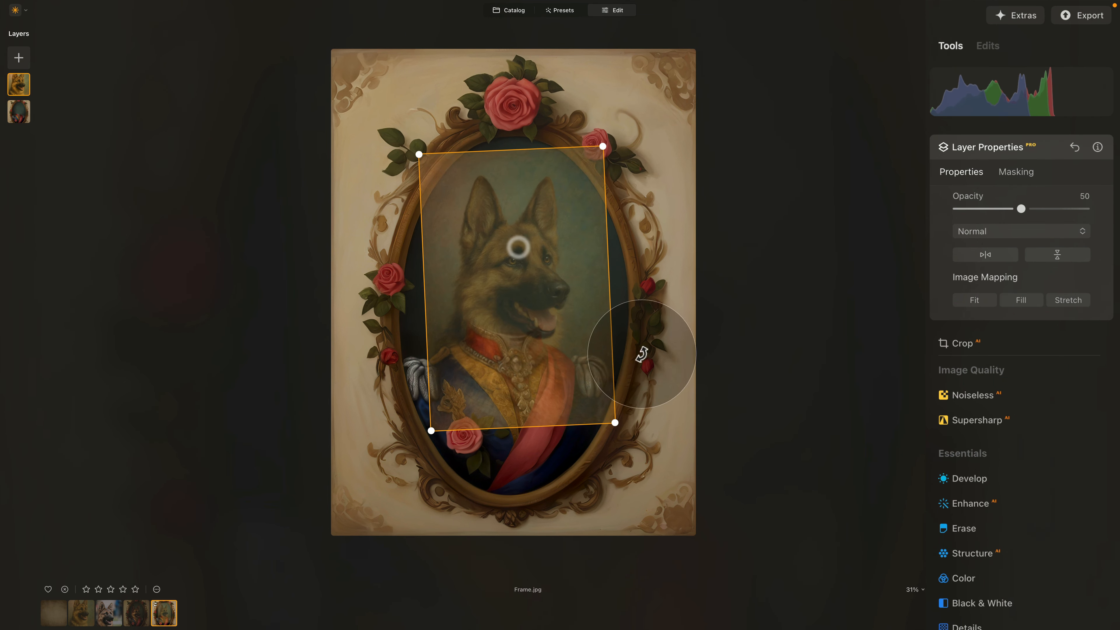
{"action": "left_click_drag", "start_coordinate": [510, 287], "coordinate": [511, 287]}
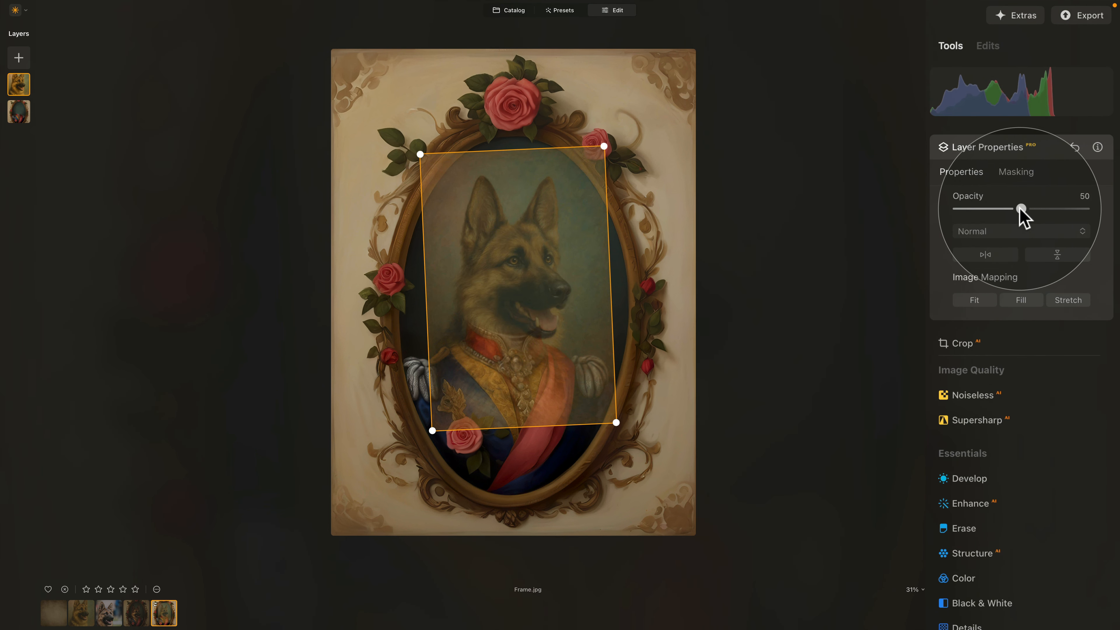
{"action": "left_click_drag", "start_coordinate": [1021, 209], "coordinate": [1086, 210]}
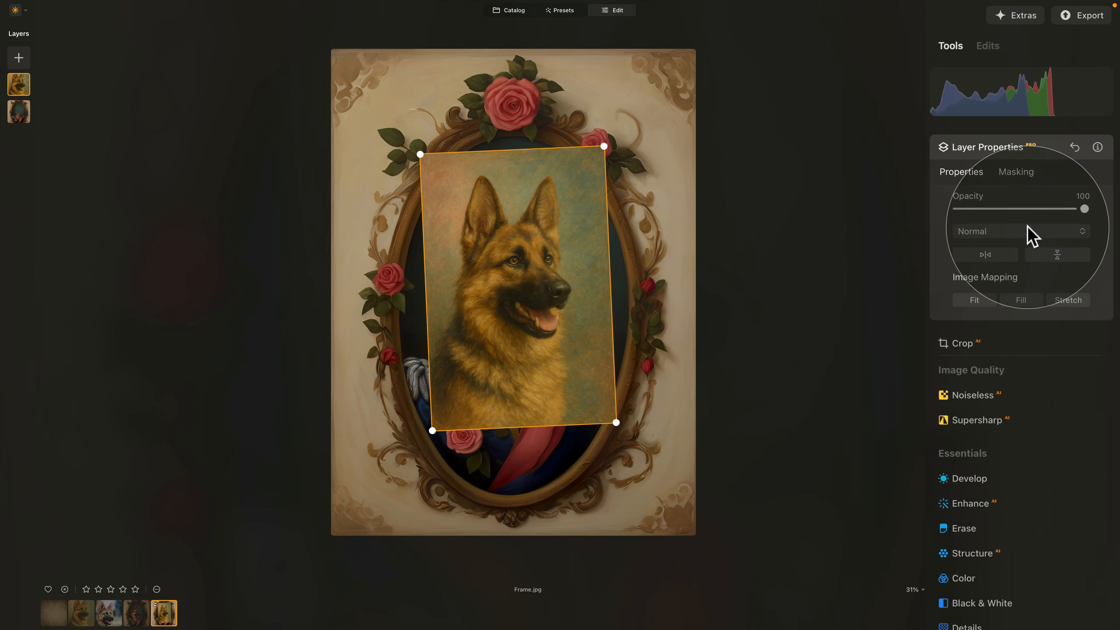
{"action": "left_click", "coordinate": [1016, 173]}
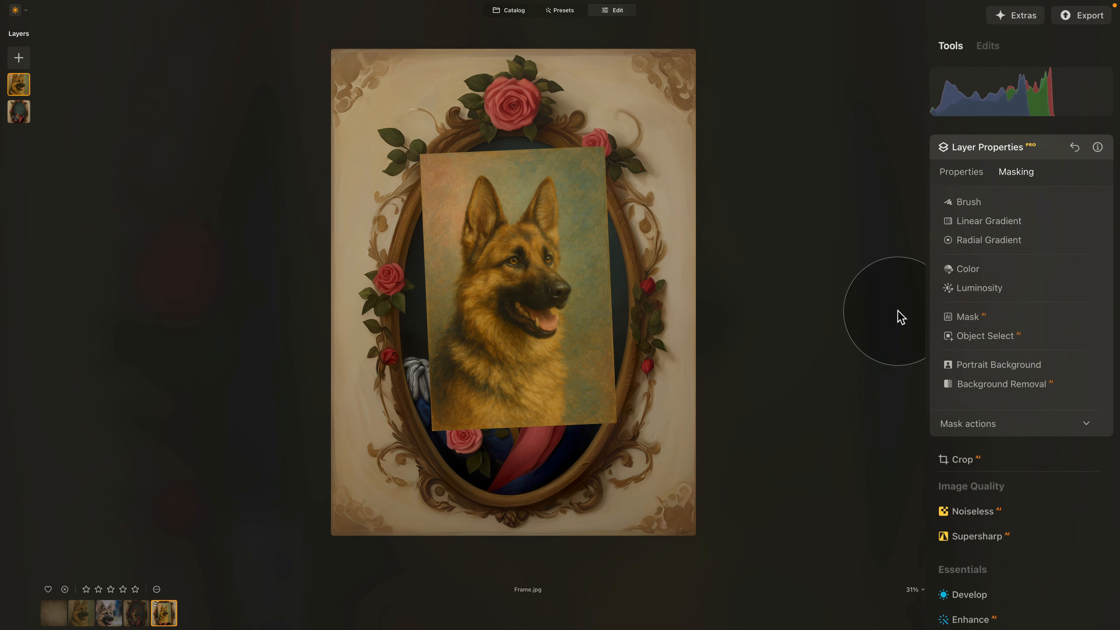
- Apply Background Removal AI to the dog layer so the dog is detected as the main object
{"action": "left_click", "coordinate": [1002, 384]}
{"action": "scroll", "coordinate": [480, 283], "scroll_direction": "up", "scroll_amount": 5}
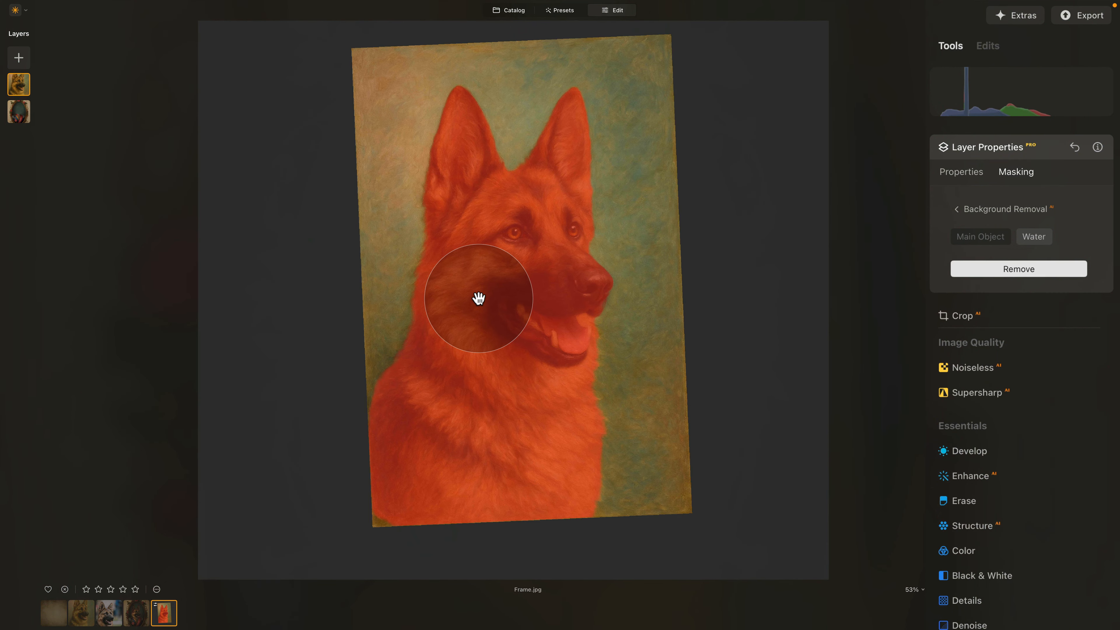
{"action": "scroll", "coordinate": [481, 298], "scroll_direction": "down", "scroll_amount": 1}
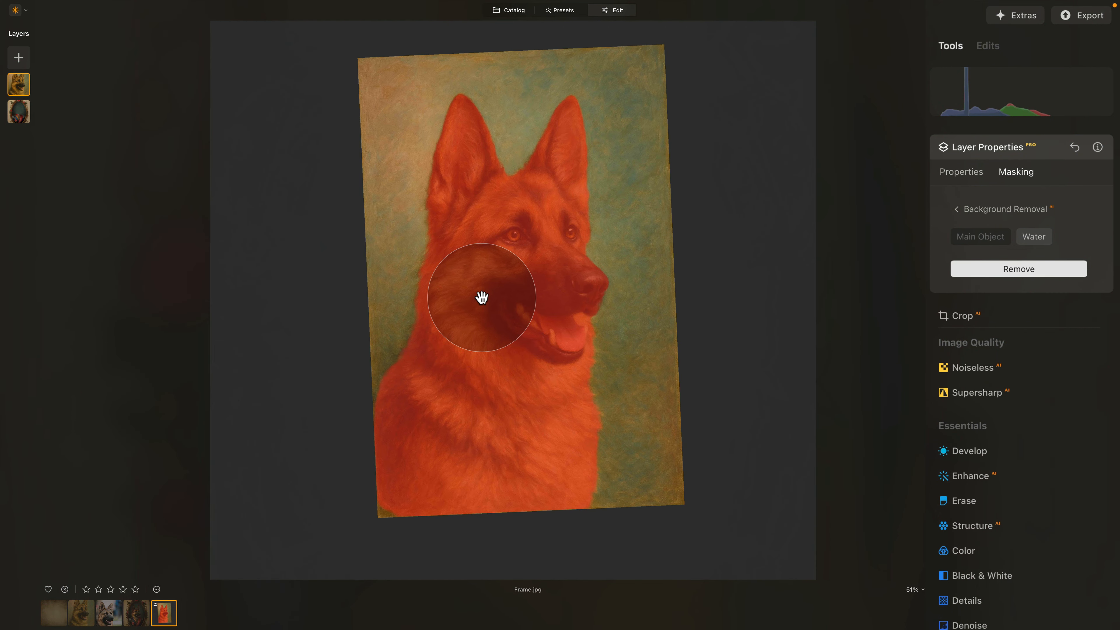
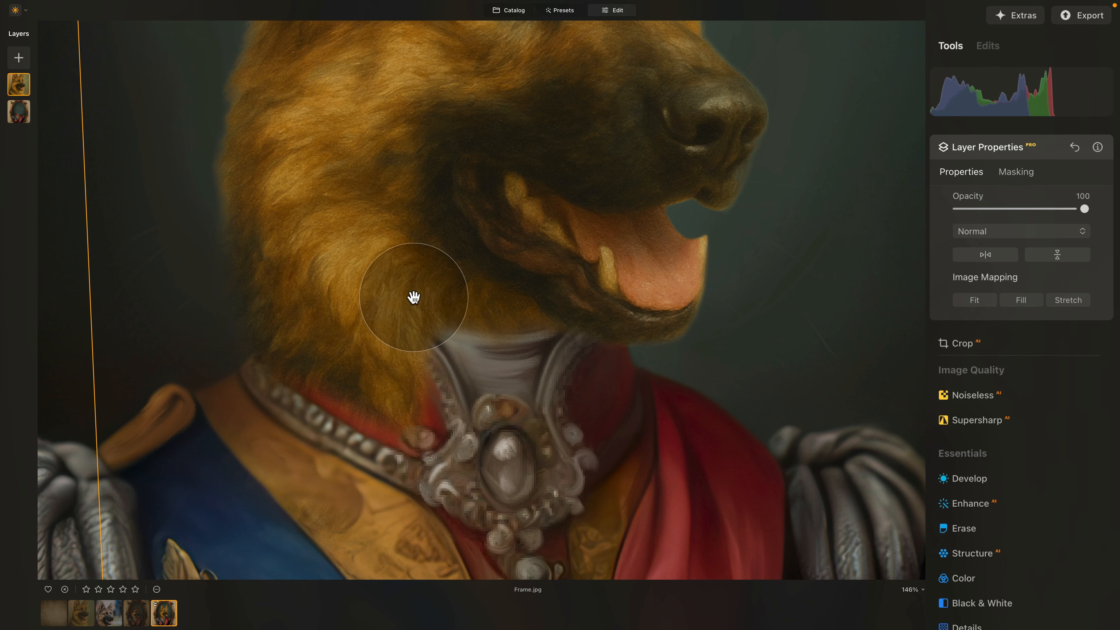
- Lower the dog layer's opacity to 82 and set its masking brush to Erase
{"action": "left_click_drag", "start_coordinate": [1083, 208], "coordinate": [1066, 206]}
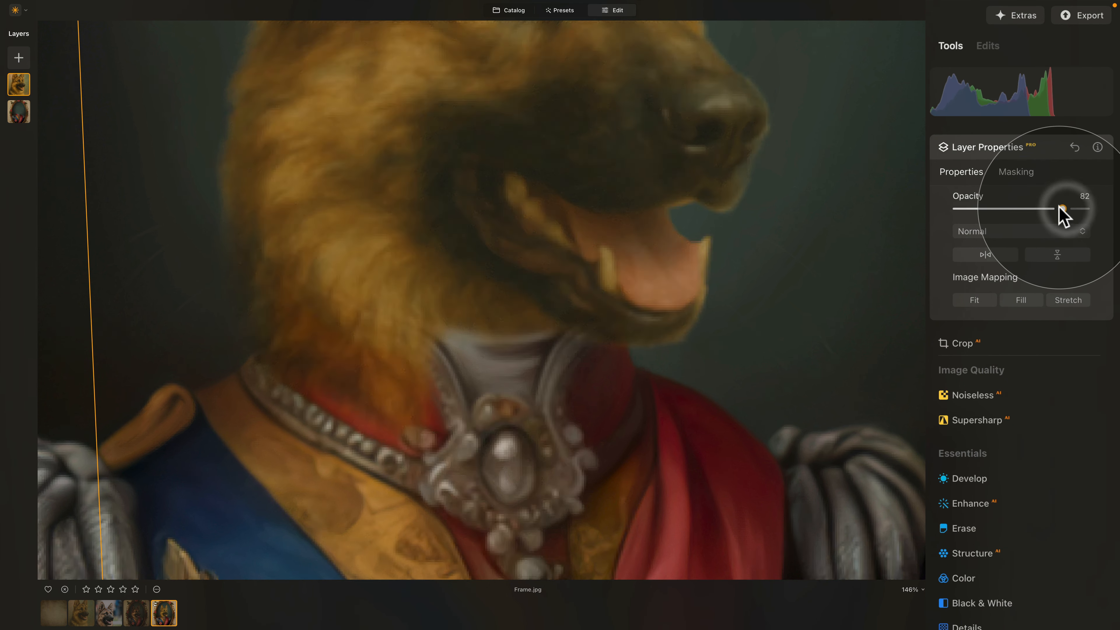
{"action": "left_click", "coordinate": [1015, 171]}
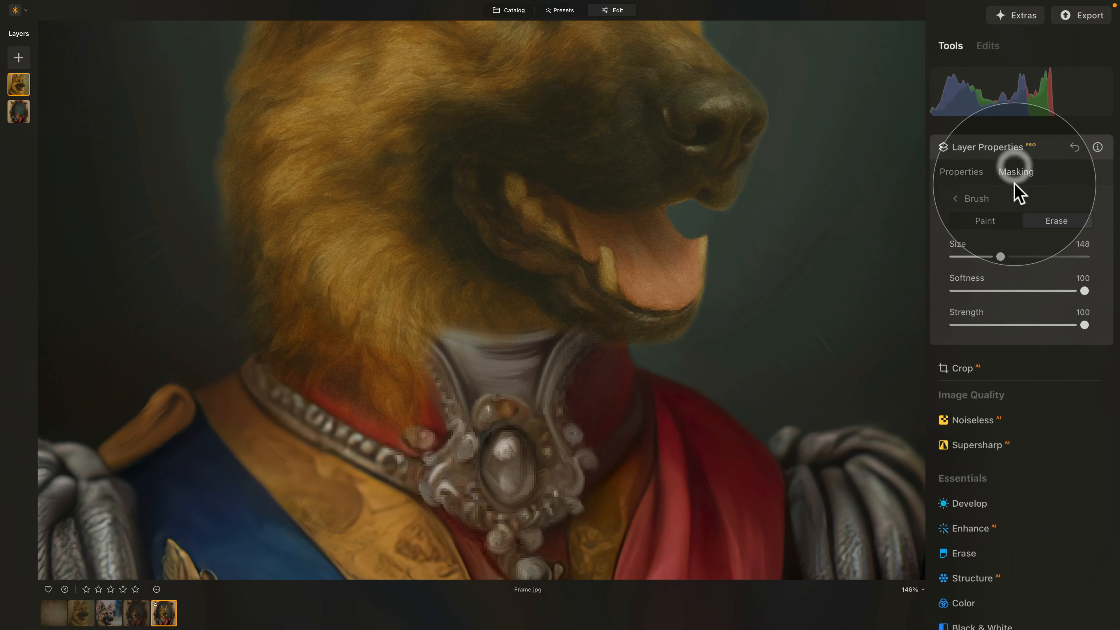
{"action": "left_click", "coordinate": [1069, 220]}
- Erase the dog layer over the neck and collar, then fit the whole portrait in view
{"action": "mouse_move", "coordinate": [463, 375]}
{"action": "left_mouse_down"}
{"action": "mouse_move", "coordinate": [352, 361]}
{"action": "mouse_move", "coordinate": [367, 358]}
{"action": "mouse_move", "coordinate": [198, 300]}
{"action": "mouse_move", "coordinate": [504, 482]}
{"action": "left_mouse_up"}
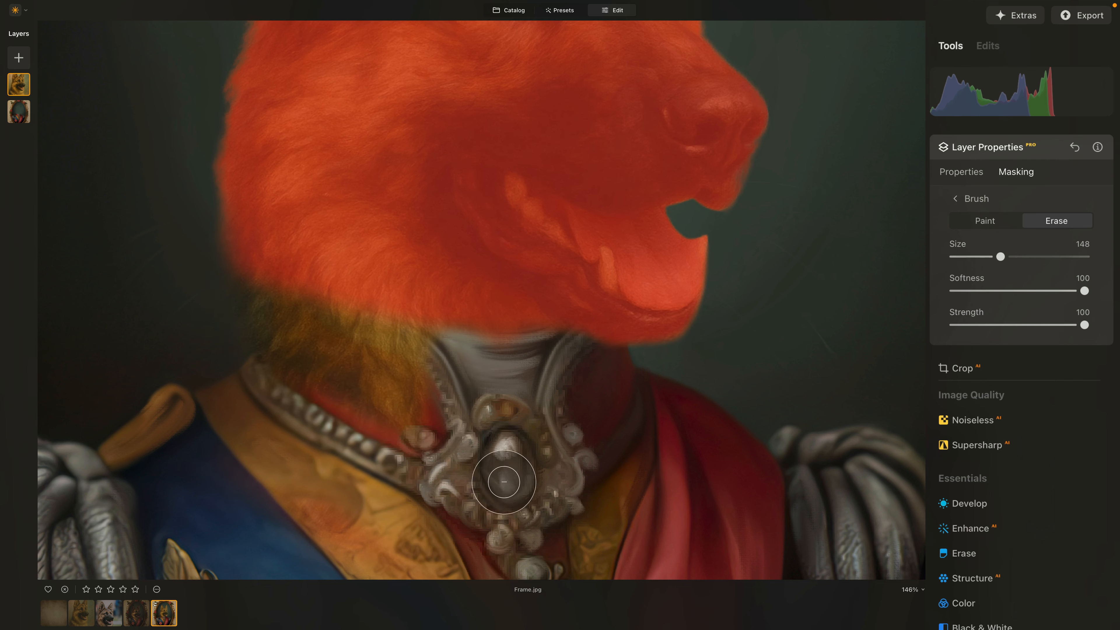
{"action": "mouse_move", "coordinate": [425, 388]}
{"action": "left_mouse_down"}
{"action": "mouse_move", "coordinate": [390, 370]}
{"action": "mouse_move", "coordinate": [529, 373]}
{"action": "left_mouse_up"}
{"action": "mouse_move", "coordinate": [250, 406]}
{"action": "left_mouse_down"}
{"action": "mouse_move", "coordinate": [260, 342]}
{"action": "mouse_move", "coordinate": [306, 395]}
{"action": "left_mouse_up"}
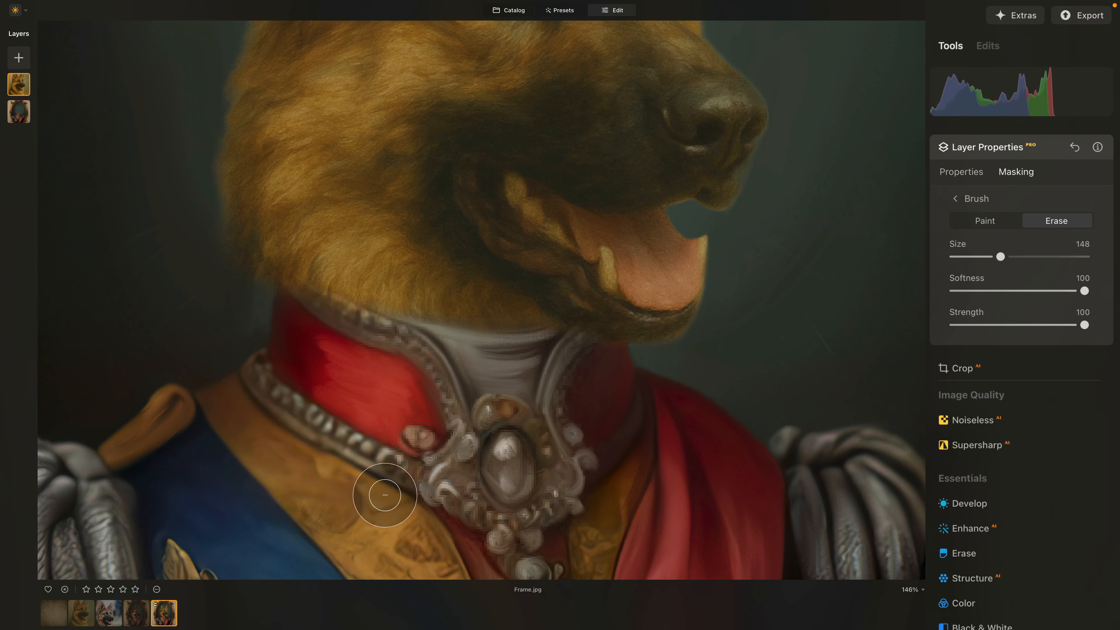
{"action": "key", "text": "super+0"}
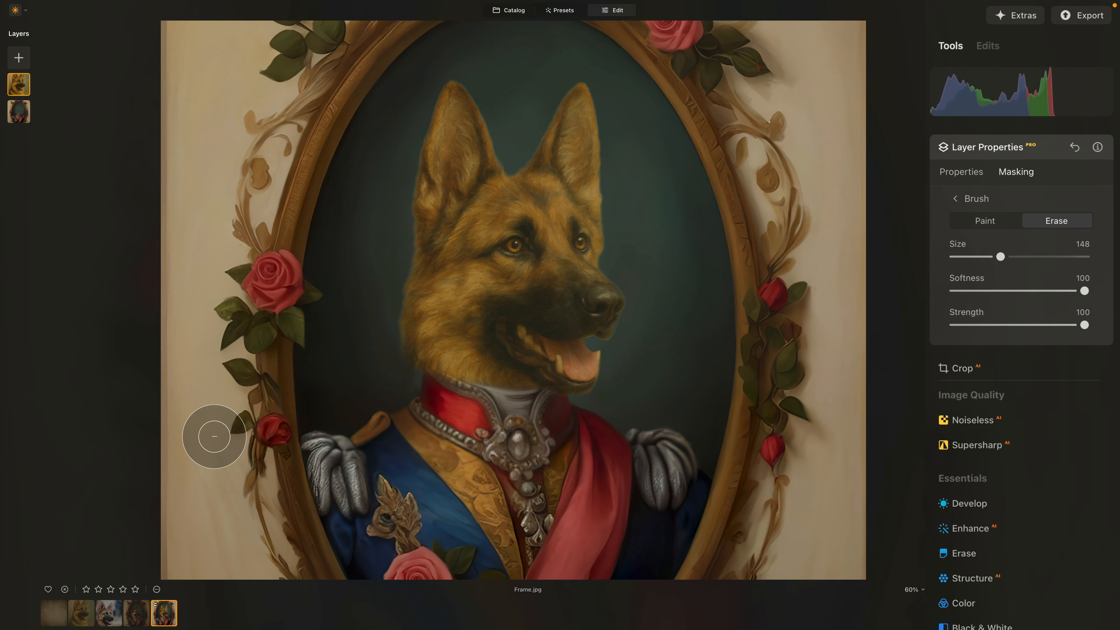
- Return to the dog layer's Properties, zoom in and out to inspect placement, then collapse Layer Properties
{"action": "left_click", "coordinate": [966, 173]}
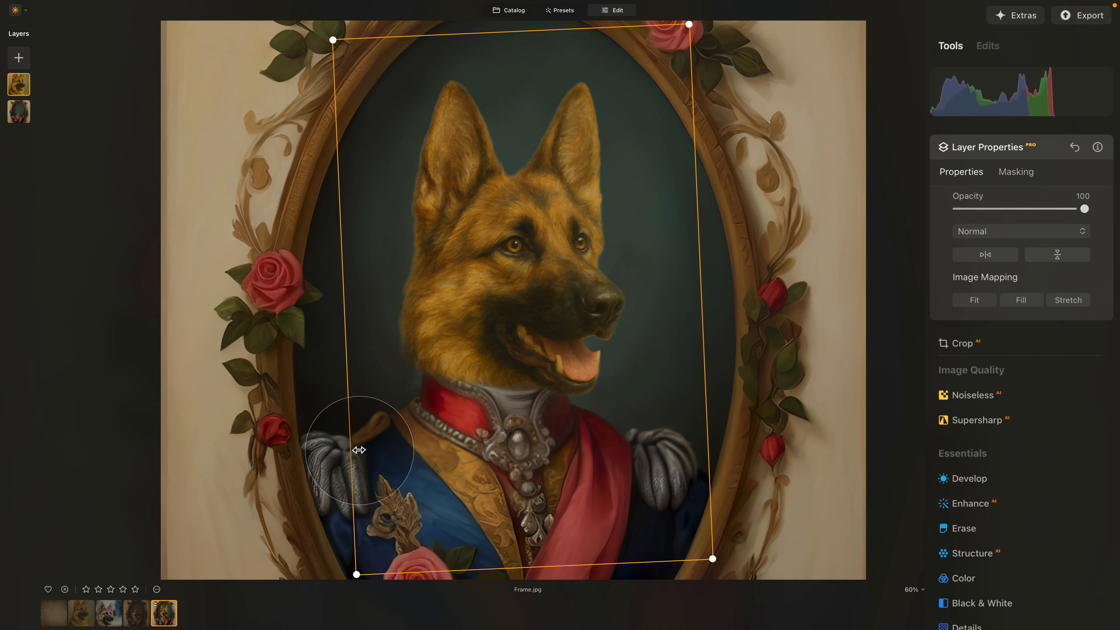
{"action": "scroll", "coordinate": [328, 267], "scroll_direction": "up", "scroll_amount": 5}
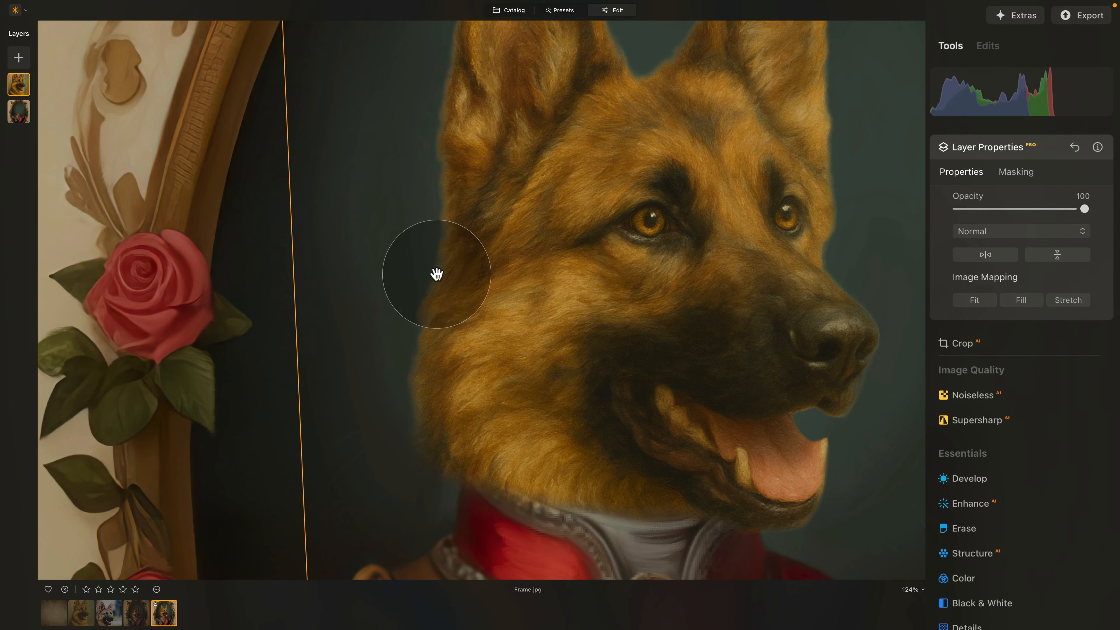
{"action": "scroll", "coordinate": [399, 273], "scroll_direction": "down", "scroll_amount": 5}
{"action": "scroll", "coordinate": [399, 273], "scroll_direction": "down", "scroll_amount": 2}
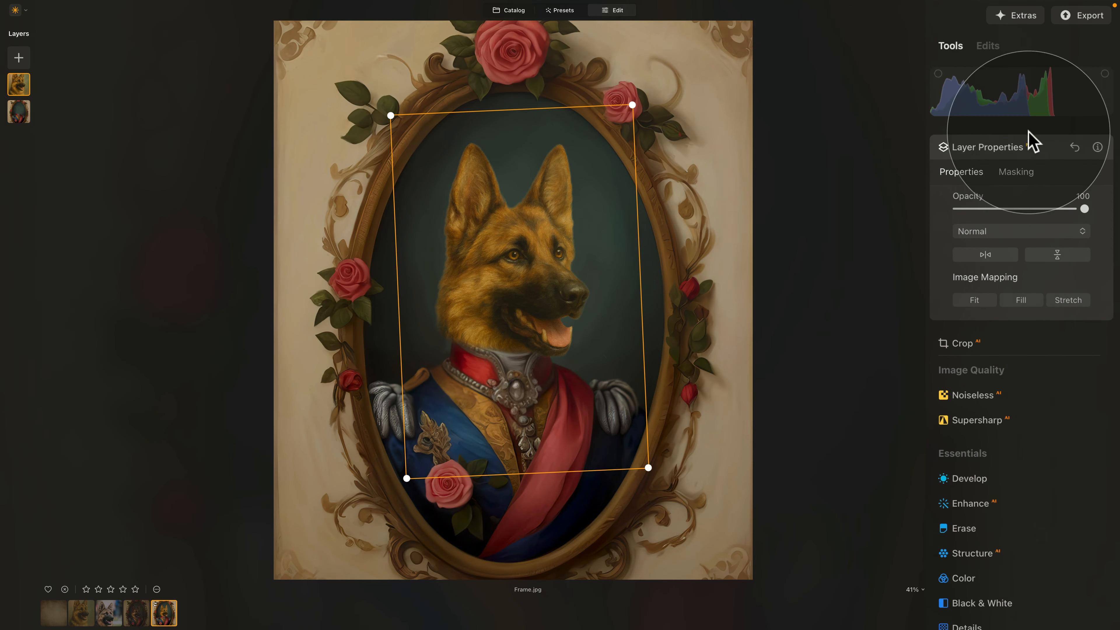
{"action": "left_click", "coordinate": [1030, 143]}
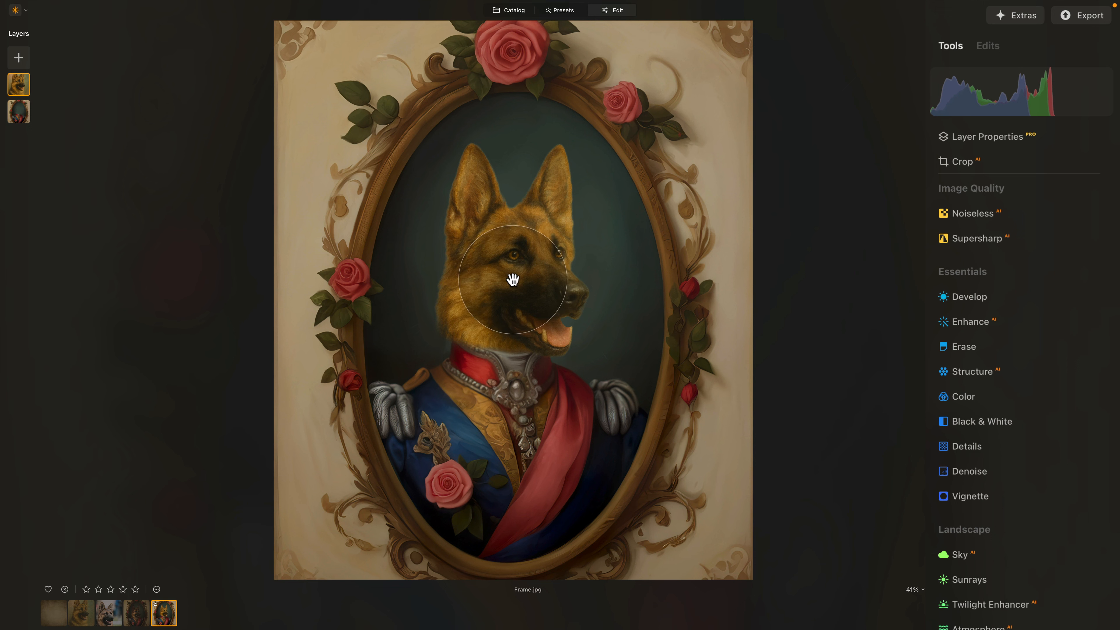
- In Color Transfer, add Frame.jpg from disk as the colour reference image
{"action": "scroll", "coordinate": [992, 414], "scroll_direction": "down", "scroll_amount": 3}
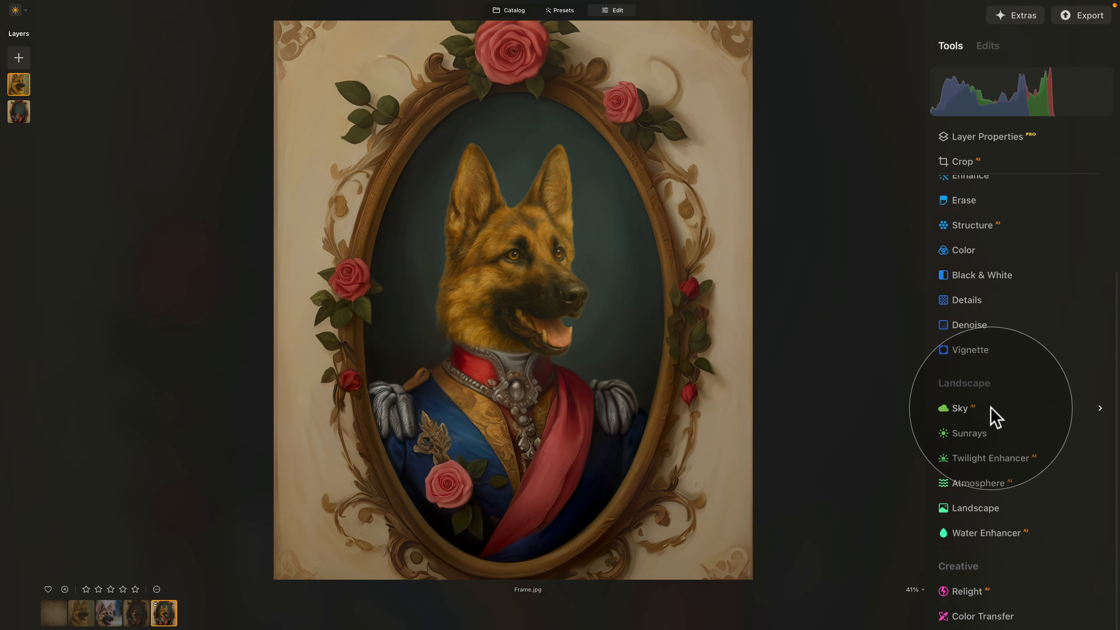
{"action": "scroll", "coordinate": [995, 417], "scroll_direction": "down", "scroll_amount": 5}
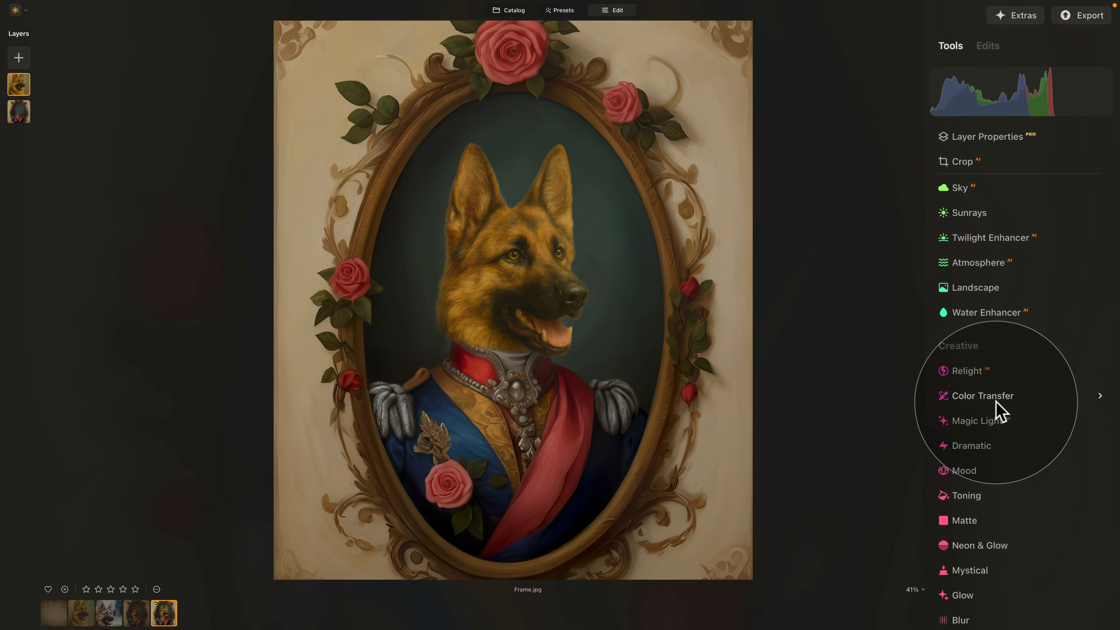
{"action": "left_click", "coordinate": [999, 411]}
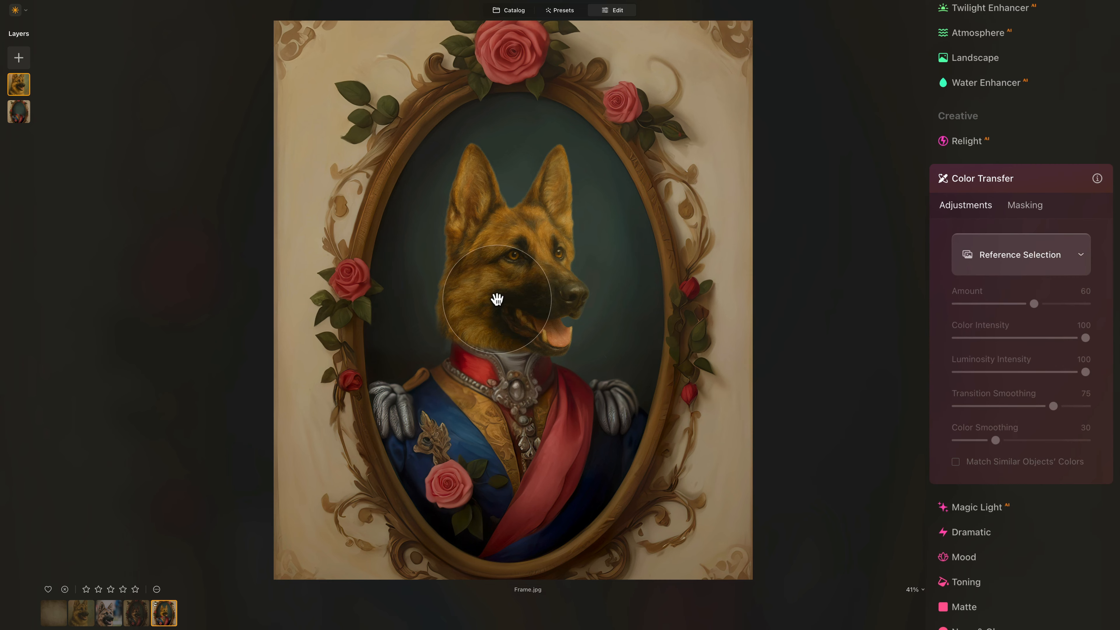
{"action": "left_click", "coordinate": [1016, 266]}
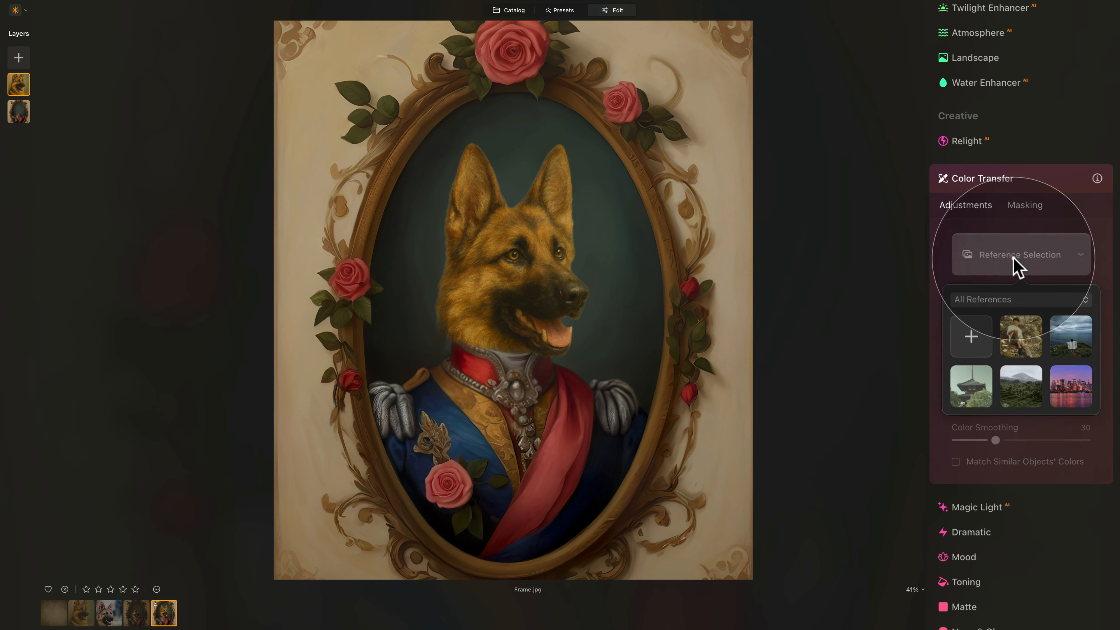
{"action": "left_click", "coordinate": [976, 346]}
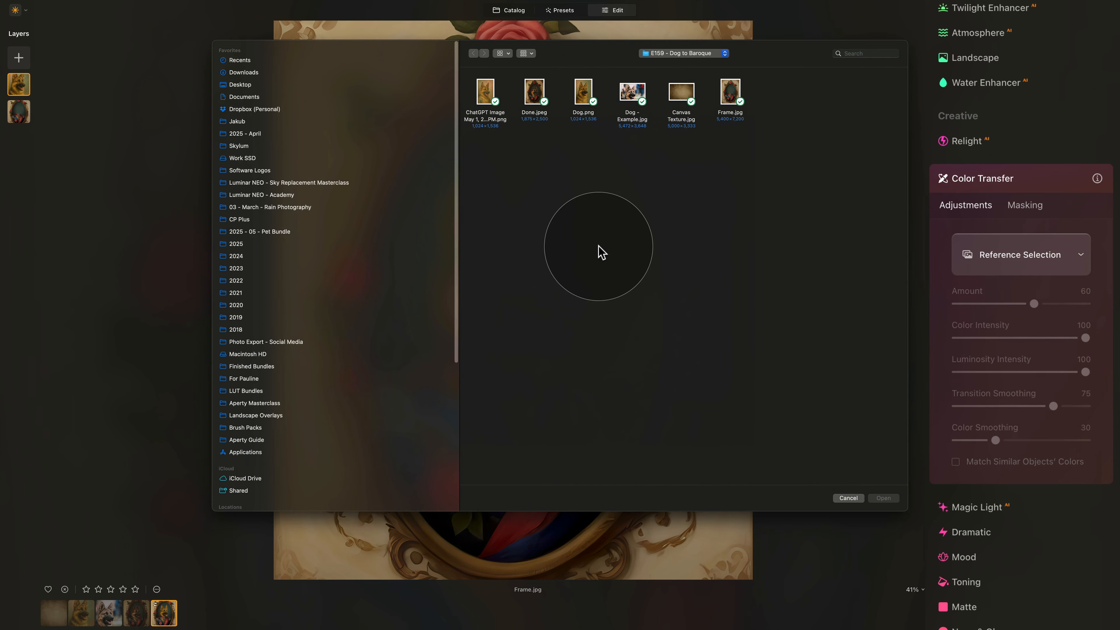
{"action": "left_click", "coordinate": [730, 93]}
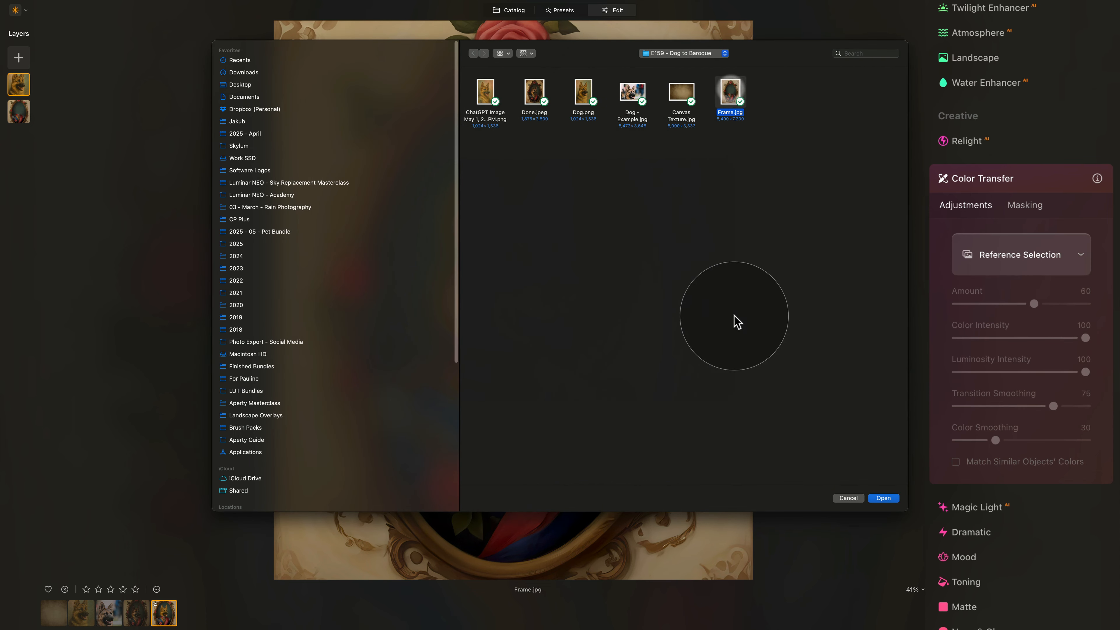
{"action": "left_click", "coordinate": [885, 498]}
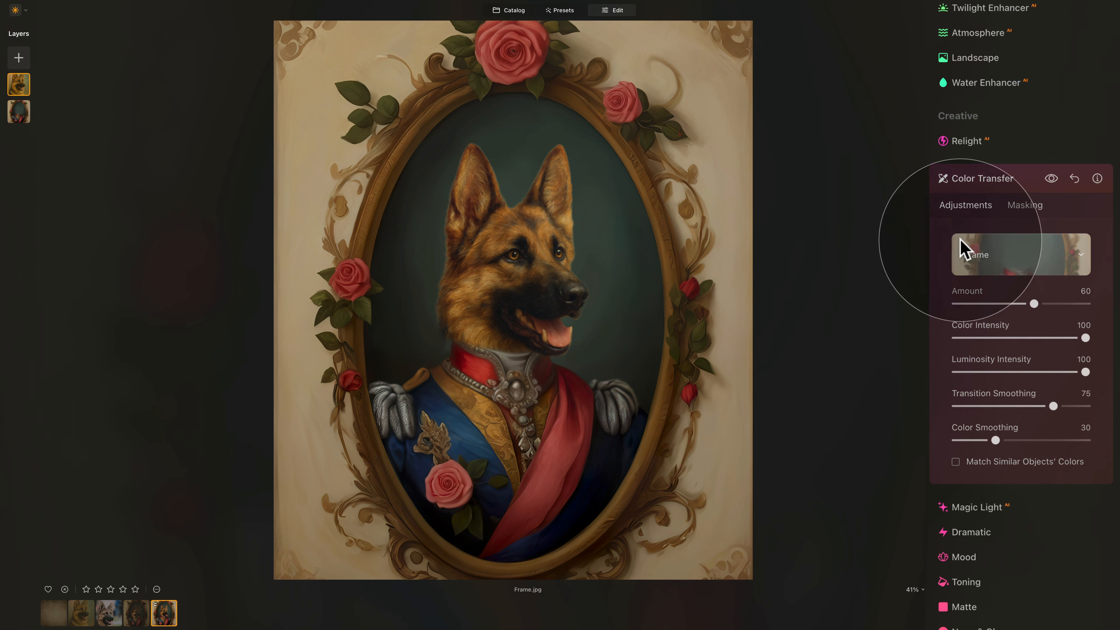
- Enable Color Transfer at Amount 60, compare before and after, then collapse its settings
{"action": "left_click", "coordinate": [1052, 179]}
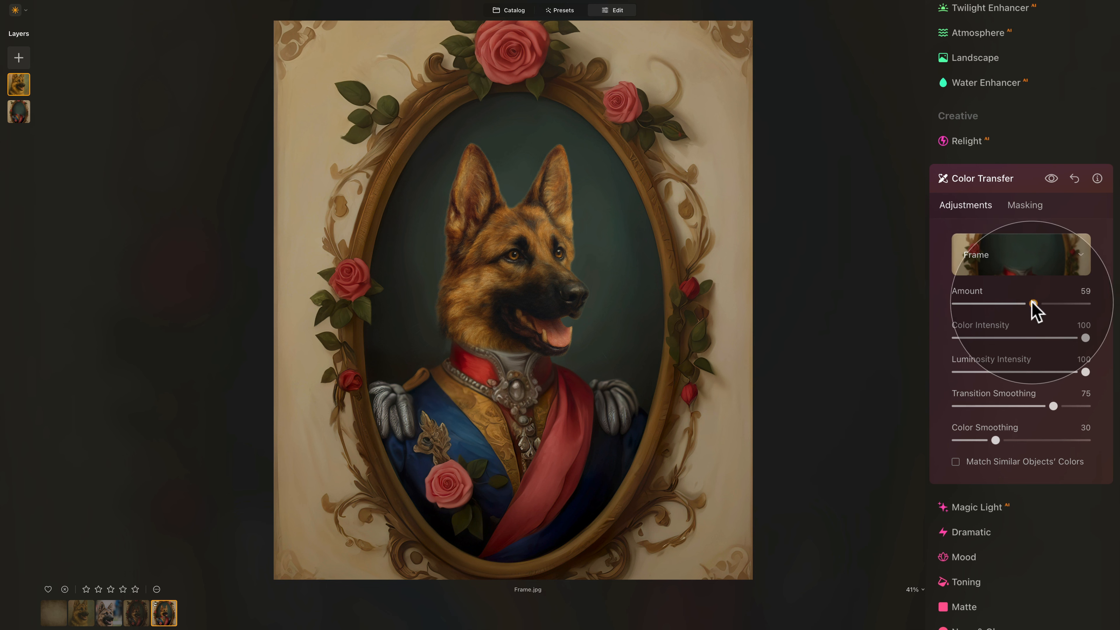
{"action": "mouse_move", "coordinate": [1034, 304]}
{"action": "left_mouse_down"}
{"action": "mouse_move", "coordinate": [1053, 303]}
{"action": "mouse_move", "coordinate": [1034, 304]}
{"action": "left_mouse_up"}
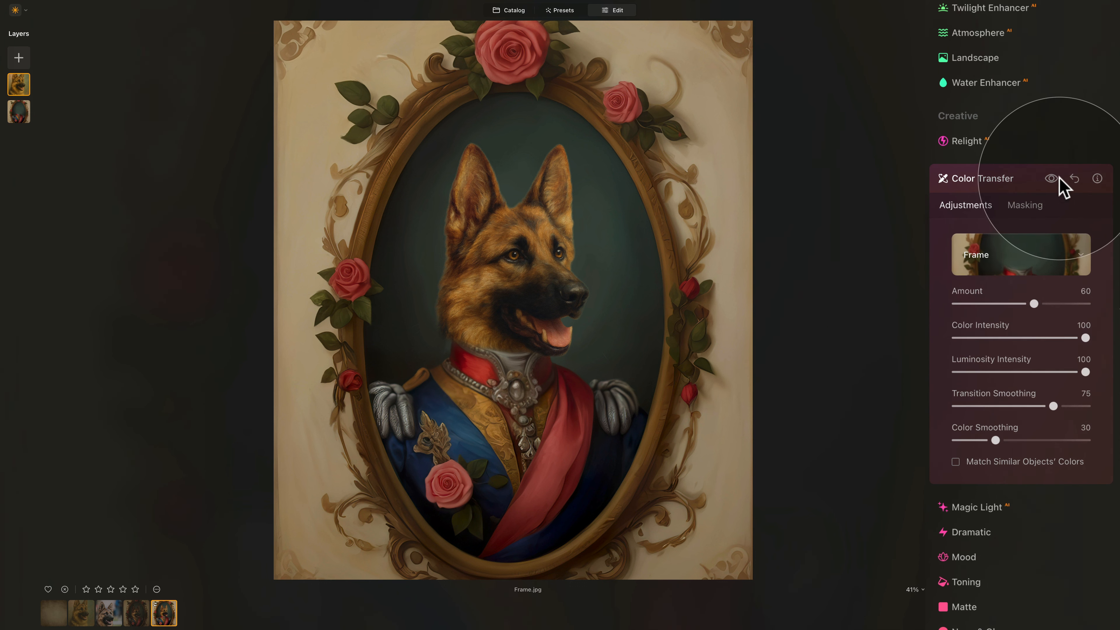
{"action": "left_click", "coordinate": [1052, 179]}
{"action": "left_click", "coordinate": [1051, 179]}
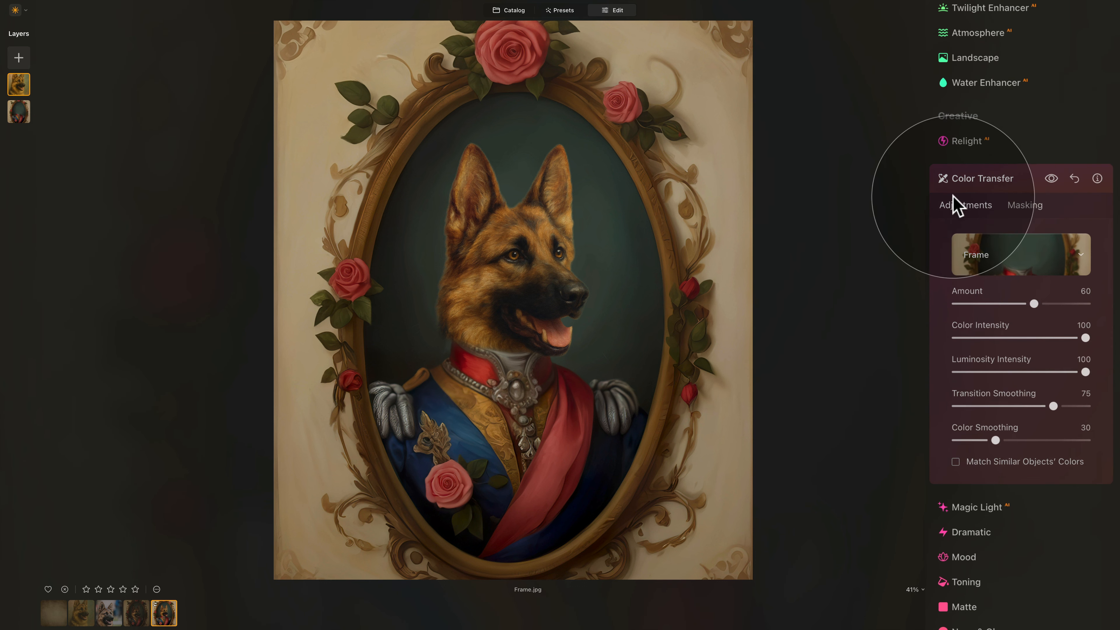
{"action": "left_click", "coordinate": [973, 185]}
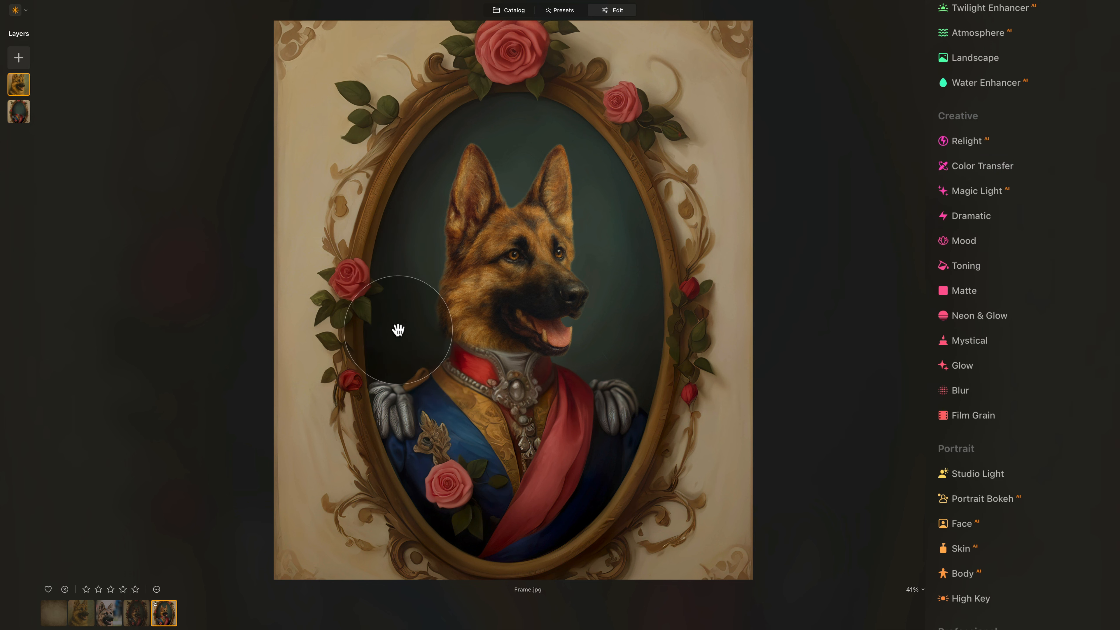
- Zoom in and set the dog layer's masking Brush to Erase
{"action": "scroll", "coordinate": [360, 277], "scroll_direction": "up", "scroll_amount": 2}
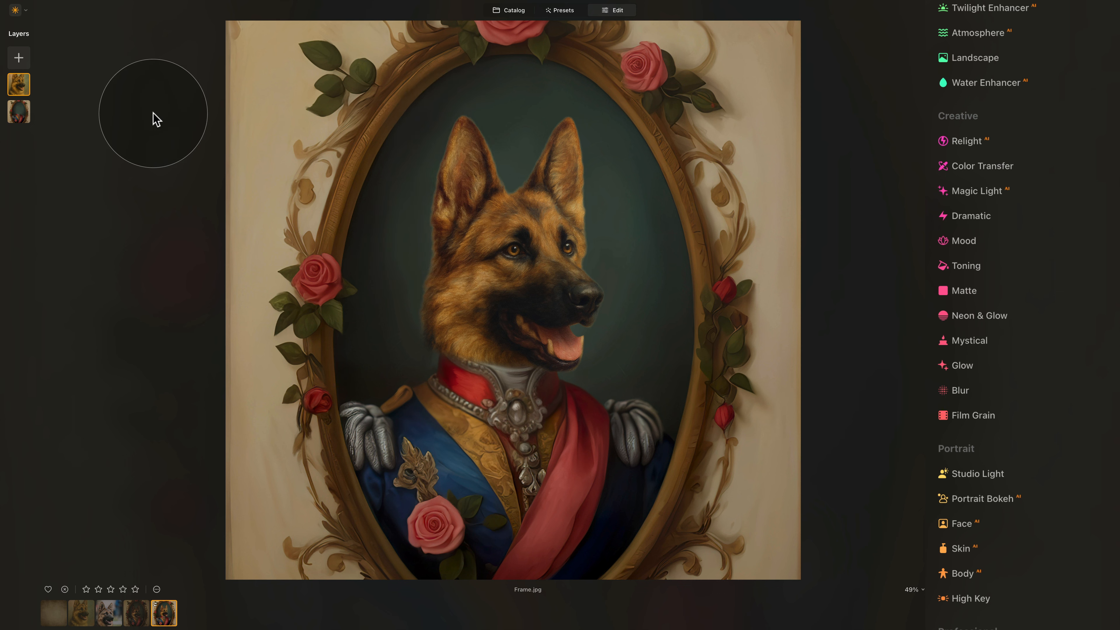
{"action": "key", "text": "super+equal"}
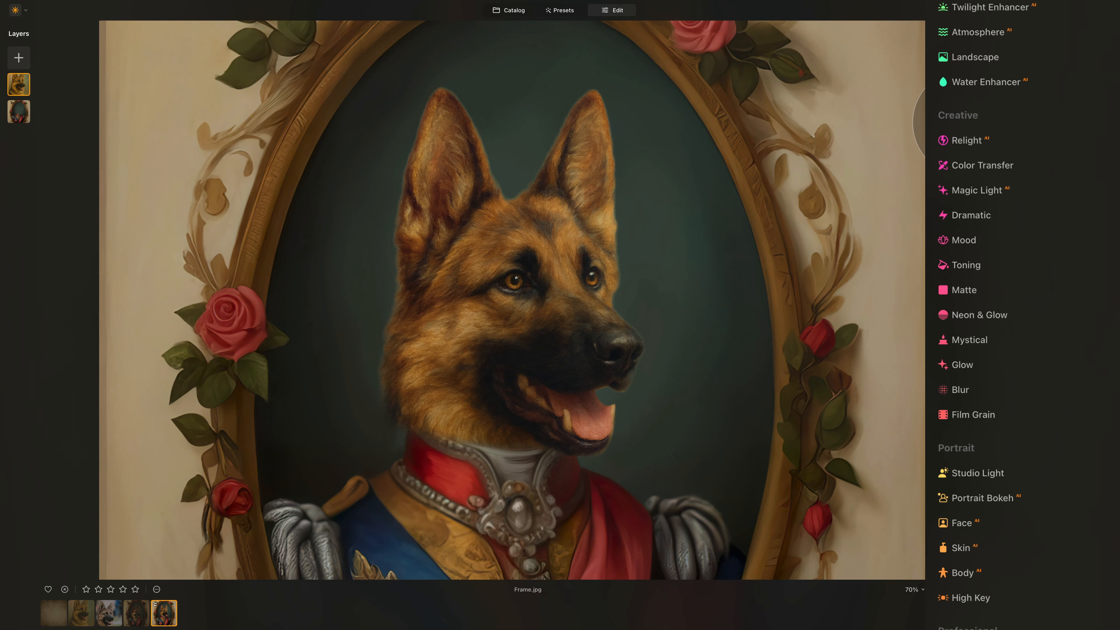
{"action": "scroll", "coordinate": [953, 123], "scroll_direction": "up", "scroll_amount": 5}
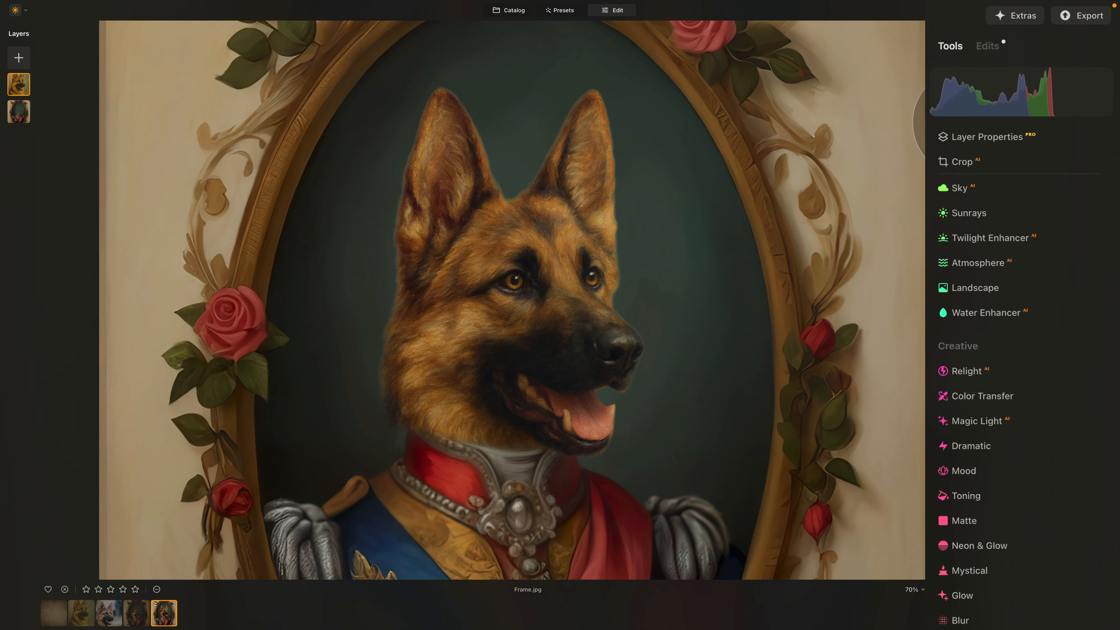
{"action": "left_click", "coordinate": [1007, 139]}
{"action": "left_click", "coordinate": [1028, 172]}
{"action": "left_click", "coordinate": [948, 202]}
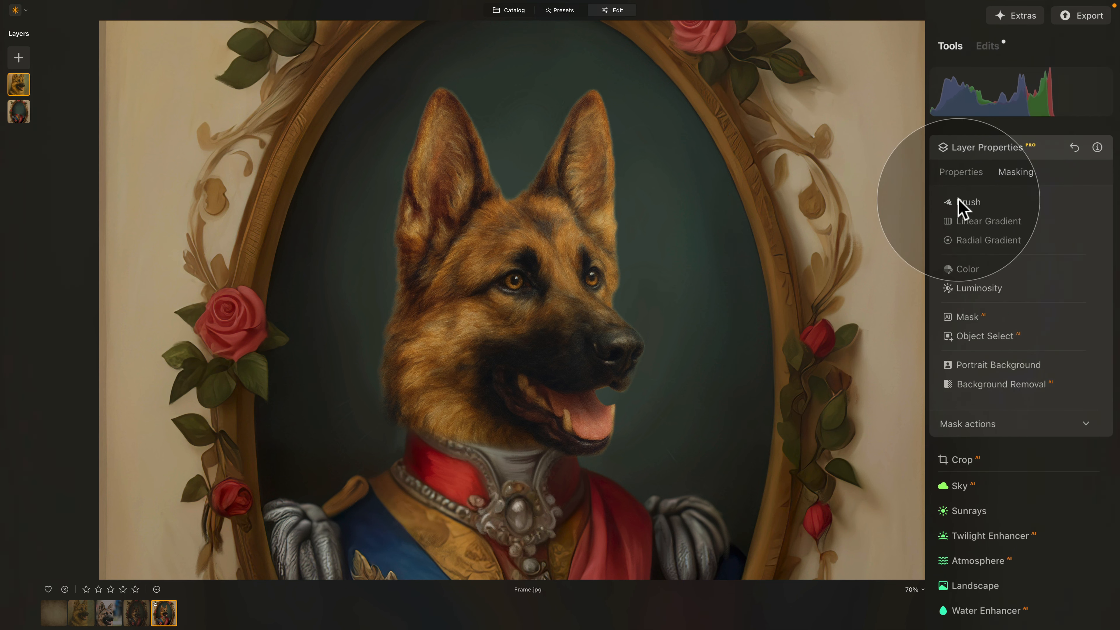
{"action": "left_click", "coordinate": [1072, 223]}
{"action": "scroll", "coordinate": [344, 331], "scroll_direction": "up", "scroll_amount": 5}
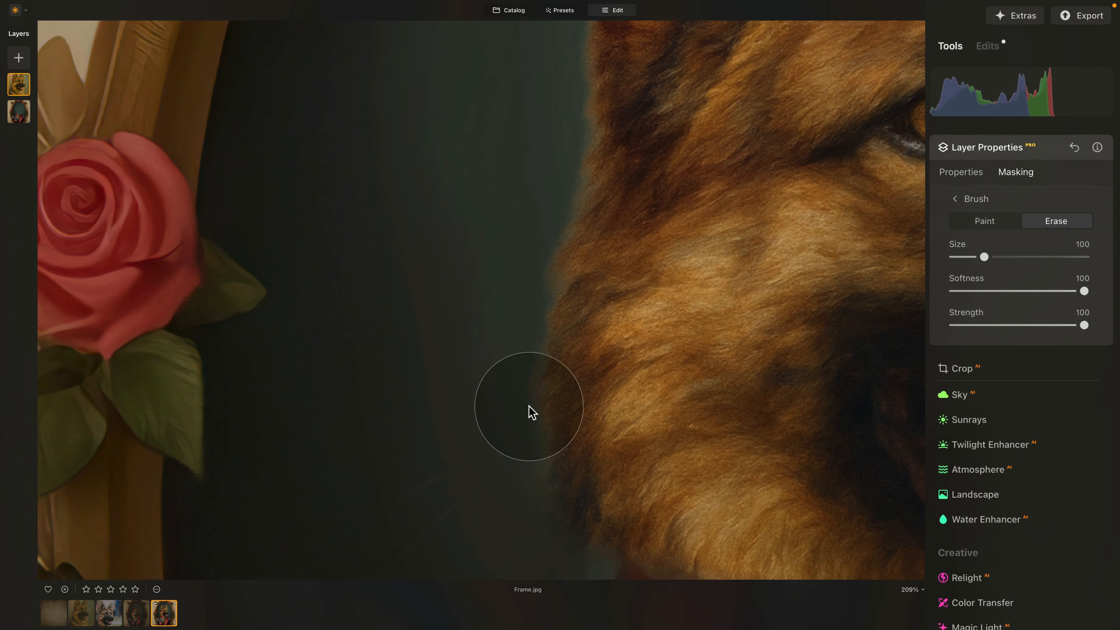
{"action": "scroll", "coordinate": [531, 398], "scroll_direction": "down", "scroll_amount": 3}
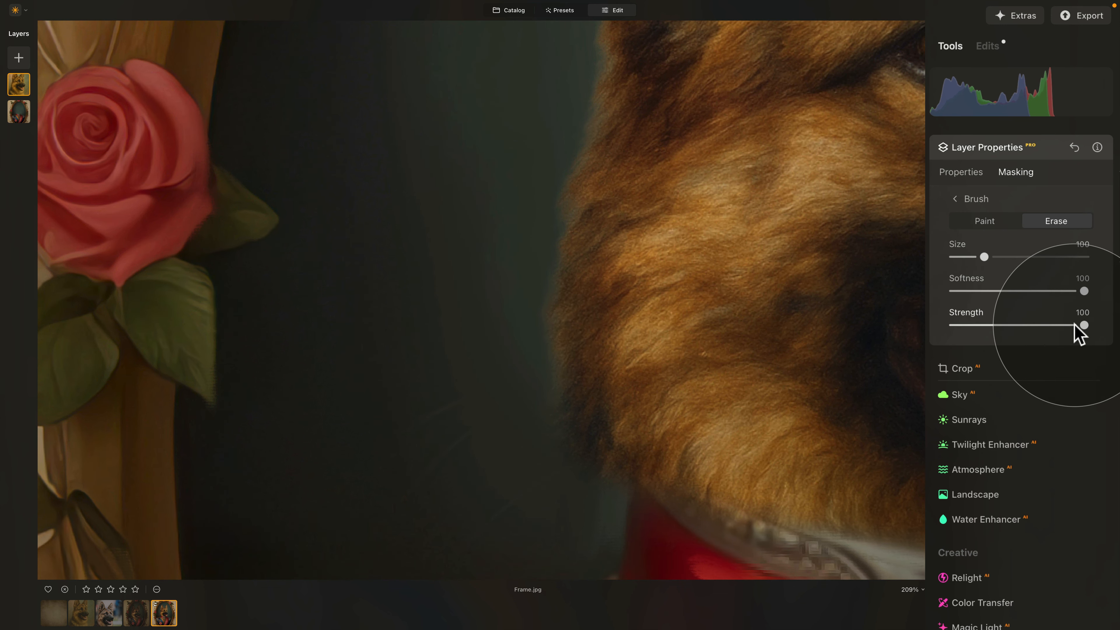
- Erase the mask along the dog's fur edge and up around the ear tip
{"action": "mouse_move", "coordinate": [535, 260]}
{"action": "left_mouse_down"}
{"action": "mouse_move", "coordinate": [528, 292]}
{"action": "mouse_move", "coordinate": [530, 266]}
{"action": "left_mouse_up"}
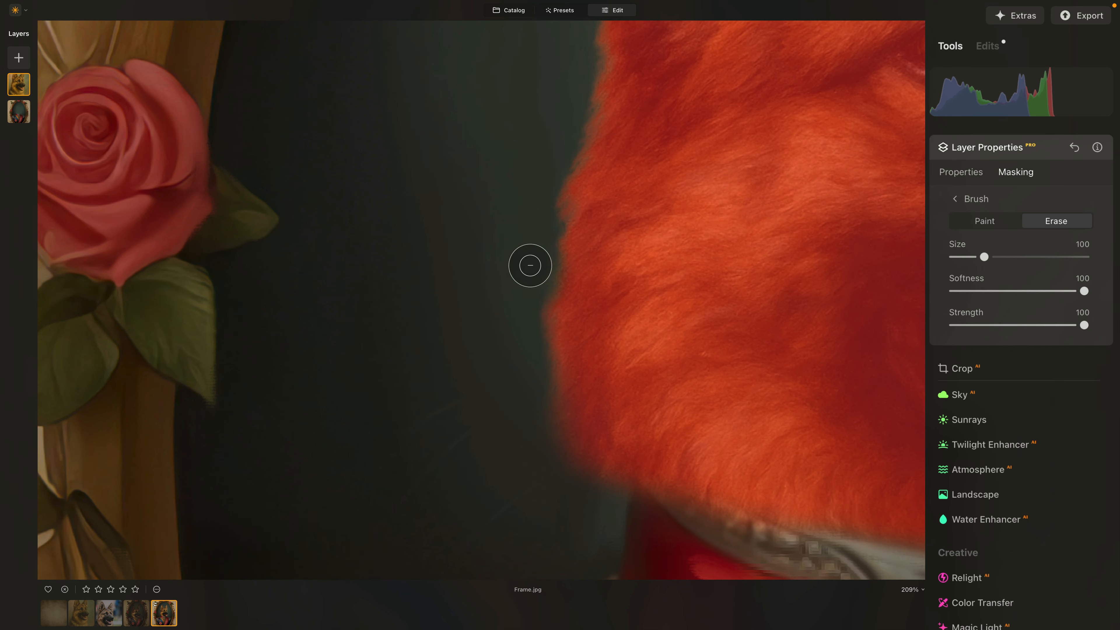
{"action": "left_click_drag", "start_coordinate": [525, 383], "coordinate": [525, 365]}
{"action": "left_click_drag", "start_coordinate": [527, 212], "coordinate": [538, 291]}
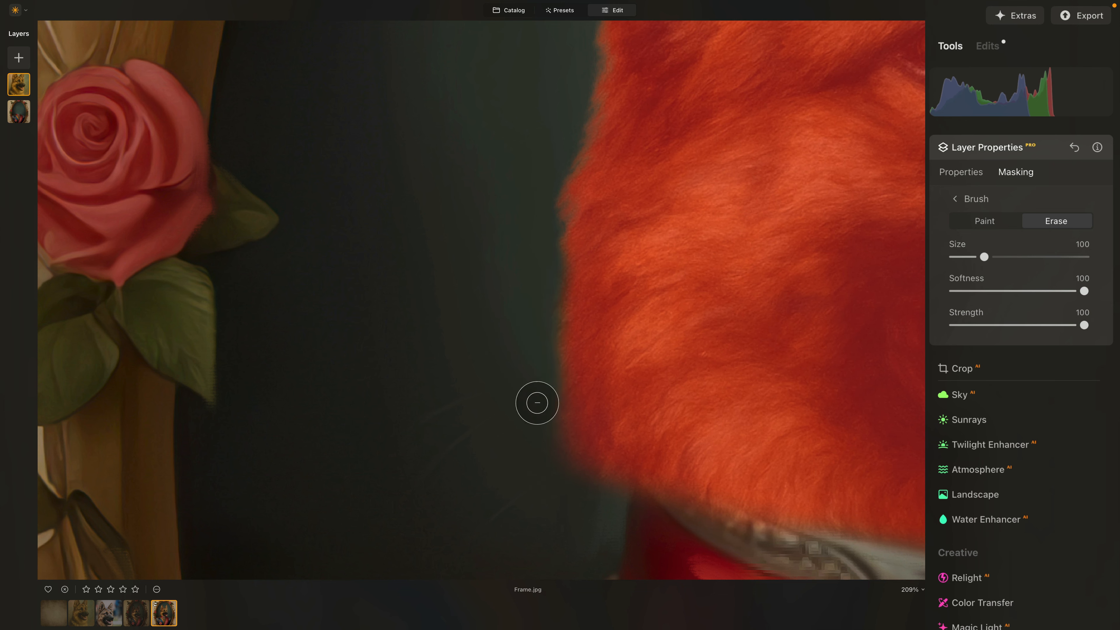
{"action": "left_click_drag", "start_coordinate": [537, 402], "coordinate": [573, 358]}
{"action": "scroll", "coordinate": [612, 313], "scroll_direction": "up", "scroll_amount": 5}
{"action": "left_click_drag", "start_coordinate": [563, 305], "coordinate": [539, 371]}
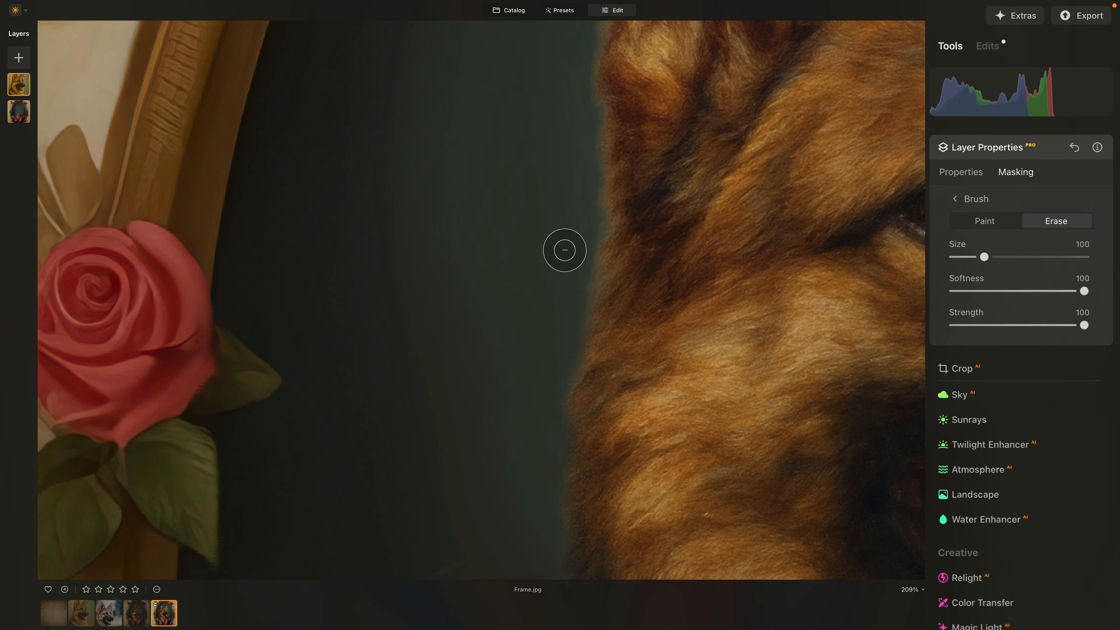
{"action": "mouse_move", "coordinate": [564, 250]}
{"action": "left_mouse_down"}
{"action": "mouse_move", "coordinate": [587, 242]}
{"action": "mouse_move", "coordinate": [578, 174]}
{"action": "left_mouse_up"}
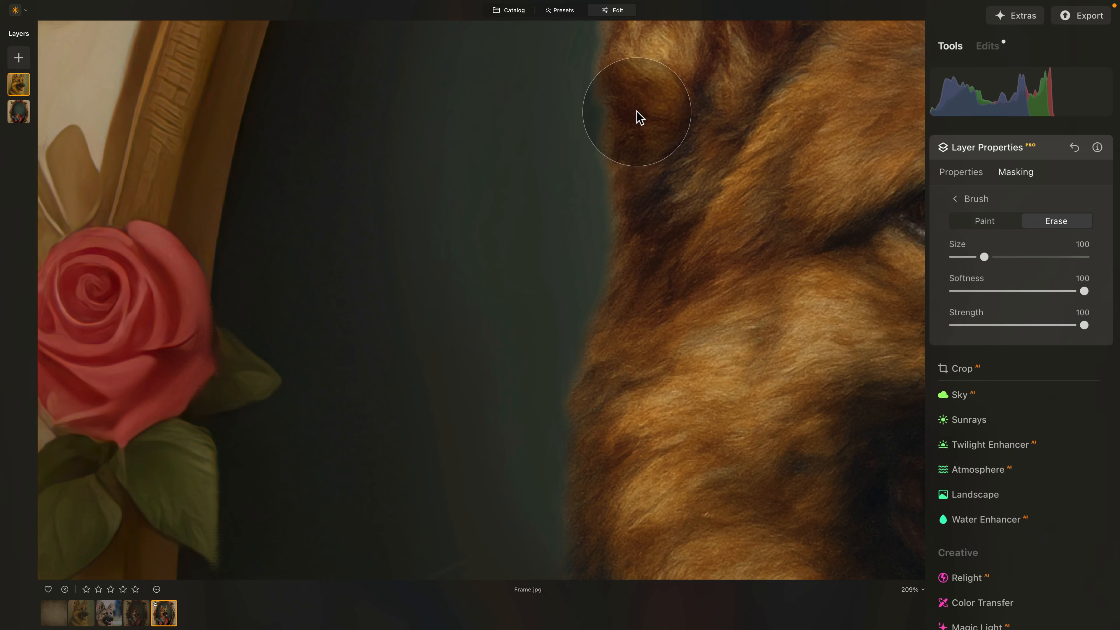
{"action": "scroll", "coordinate": [639, 118], "scroll_direction": "up", "scroll_amount": 2}
{"action": "mouse_move", "coordinate": [601, 257]}
{"action": "left_mouse_down"}
{"action": "mouse_move", "coordinate": [582, 252]}
{"action": "mouse_move", "coordinate": [595, 323]}
{"action": "mouse_move", "coordinate": [586, 375]}
{"action": "left_mouse_up"}
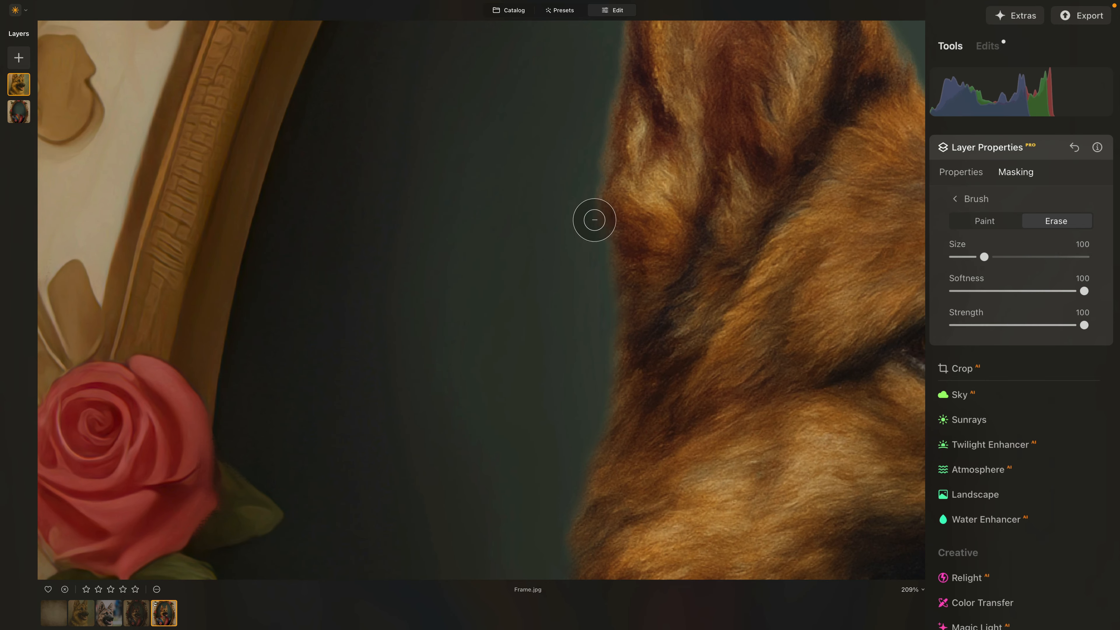
{"action": "mouse_move", "coordinate": [571, 227]}
{"action": "left_mouse_down"}
{"action": "mouse_move", "coordinate": [577, 117]}
{"action": "mouse_move", "coordinate": [573, 254]}
{"action": "mouse_move", "coordinate": [579, 202]}
{"action": "mouse_move", "coordinate": [560, 194]}
{"action": "mouse_move", "coordinate": [581, 133]}
{"action": "mouse_move", "coordinate": [587, 172]}
{"action": "left_mouse_up"}
{"action": "scroll", "coordinate": [555, 225], "scroll_direction": "up", "scroll_amount": 2}
{"action": "scroll", "coordinate": [575, 227], "scroll_direction": "up", "scroll_amount": 2}
{"action": "left_click_drag", "start_coordinate": [575, 228], "coordinate": [575, 257]}
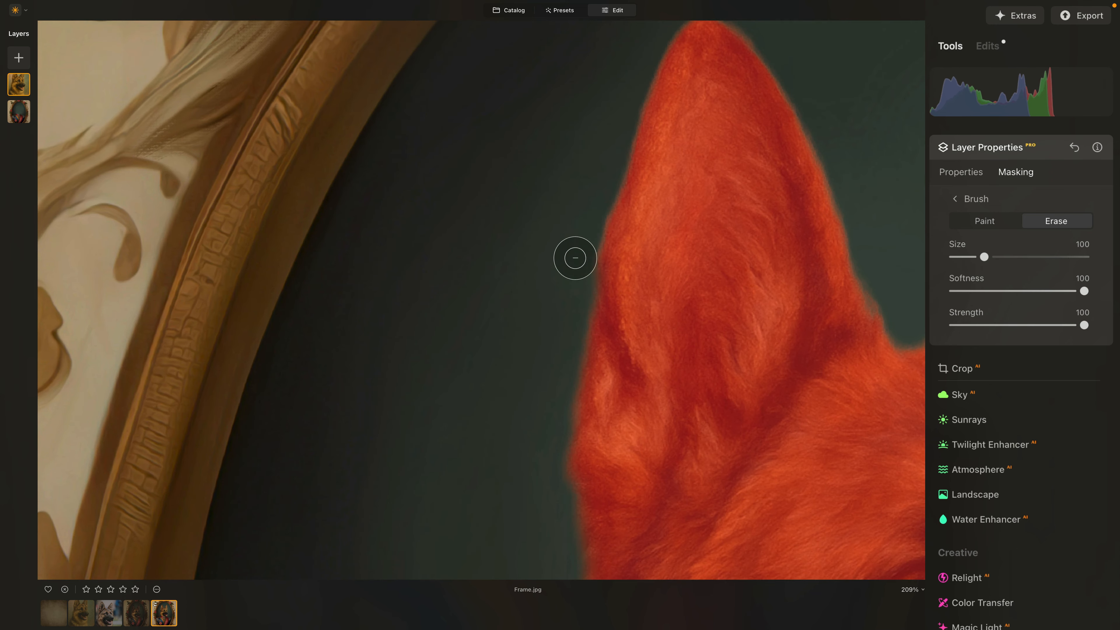
{"action": "left_click_drag", "start_coordinate": [605, 163], "coordinate": [605, 162]}
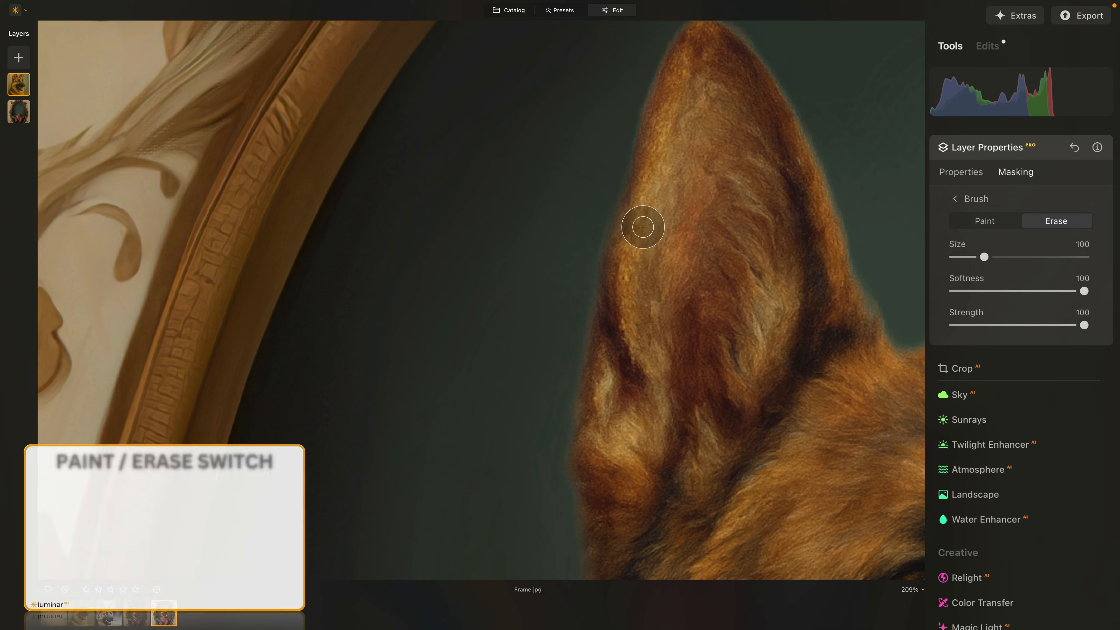
- Toggle Paint and Erase with X to restore ear fur and trim halos beside the ear
{"action": "key", "text": "x"}
{"action": "left_click_drag", "start_coordinate": [650, 170], "coordinate": [651, 178]}
{"action": "left_click_drag", "start_coordinate": [645, 219], "coordinate": [649, 221]}
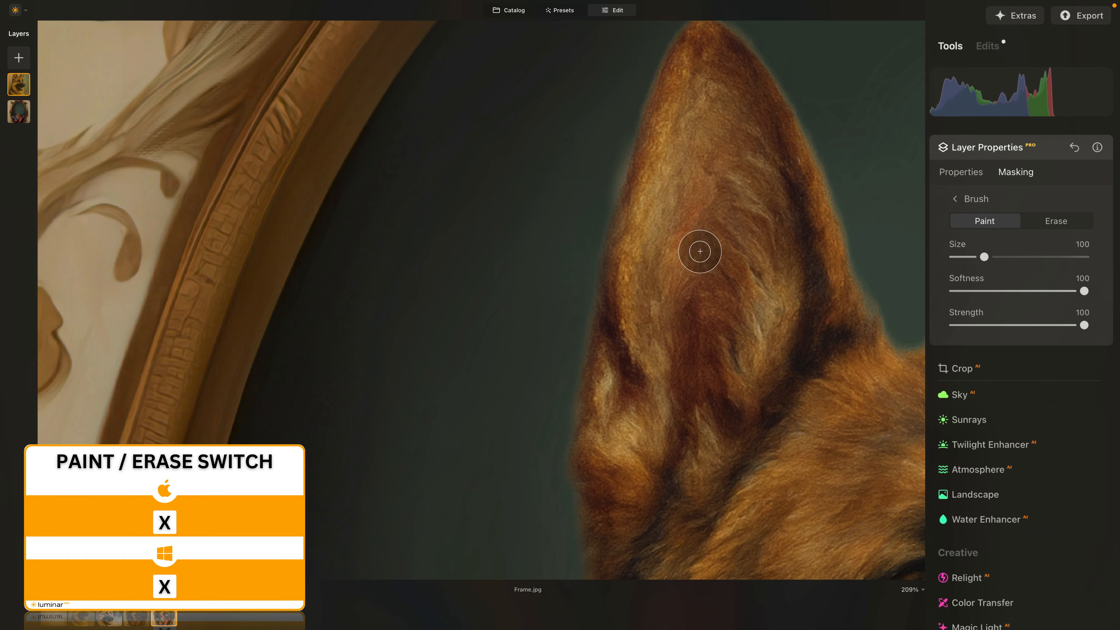
{"action": "key", "text": "x"}
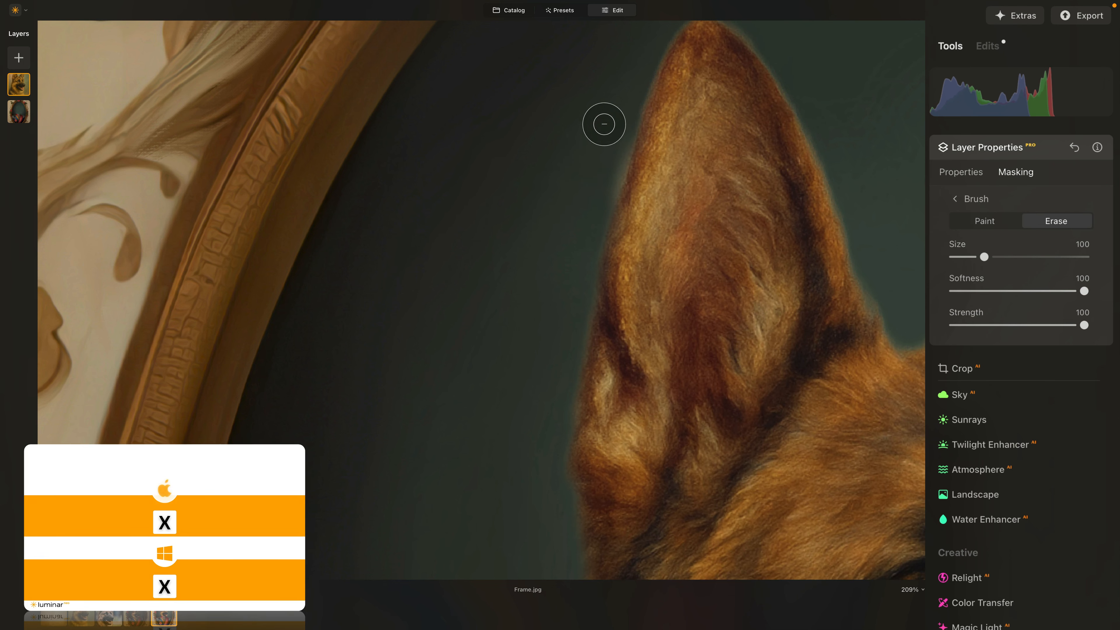
{"action": "left_click_drag", "start_coordinate": [603, 123], "coordinate": [593, 174]}
{"action": "scroll", "coordinate": [593, 174], "scroll_direction": "up", "scroll_amount": 5}
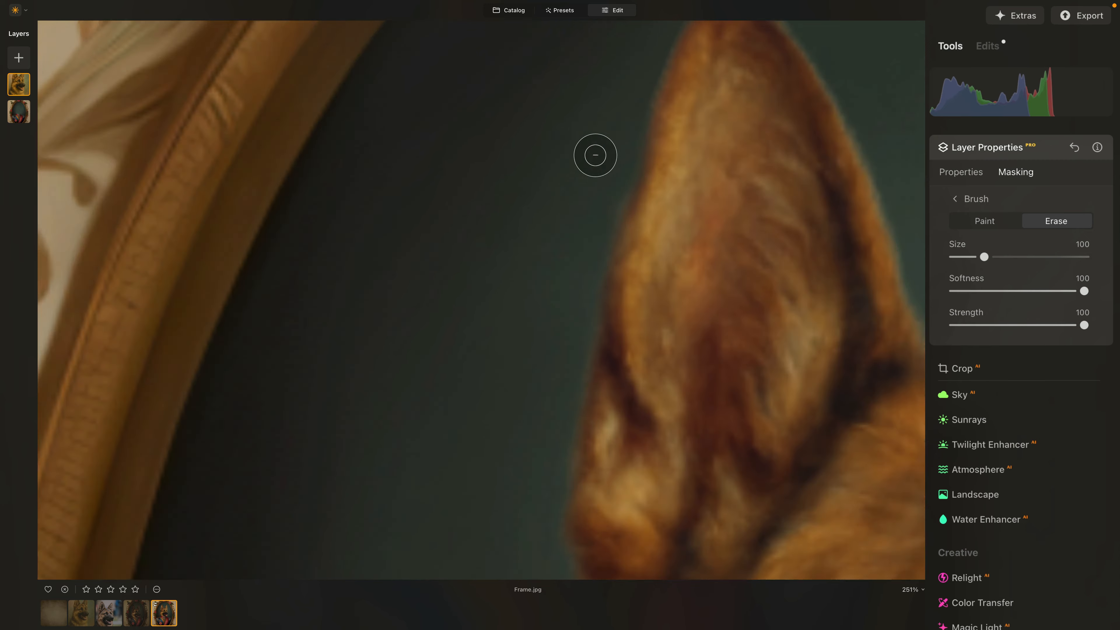
{"action": "mouse_move", "coordinate": [617, 221]}
{"action": "left_mouse_down"}
{"action": "mouse_move", "coordinate": [607, 248]}
{"action": "mouse_move", "coordinate": [611, 220]}
{"action": "left_mouse_up"}
{"action": "key", "text": "x"}
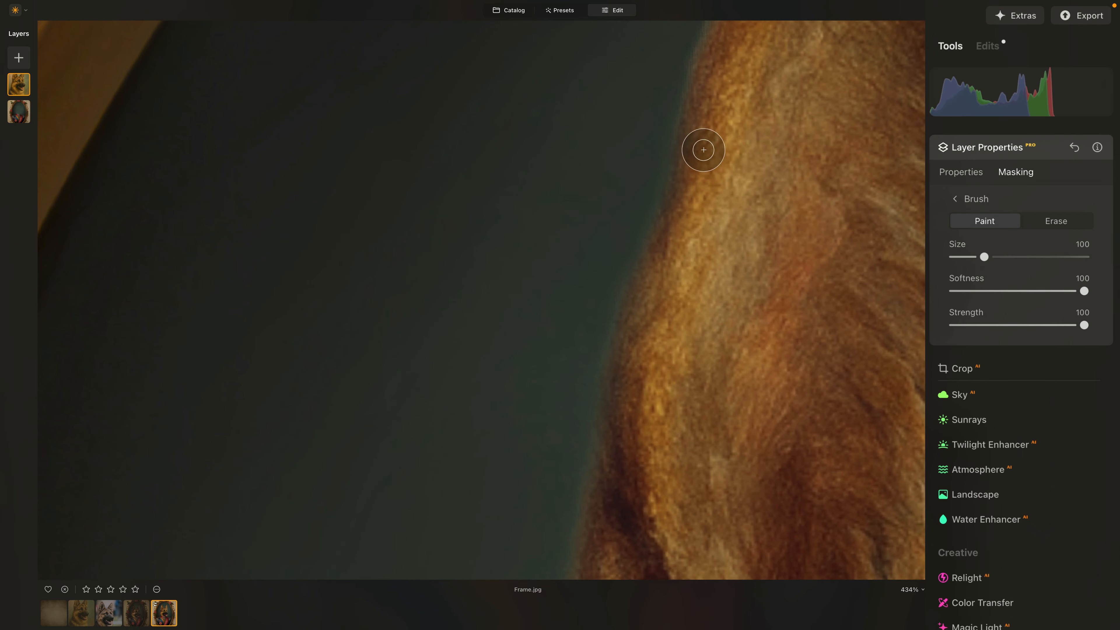
{"action": "mouse_move", "coordinate": [702, 150]}
{"action": "left_mouse_down"}
{"action": "mouse_move", "coordinate": [688, 220]}
{"action": "mouse_move", "coordinate": [717, 267]}
{"action": "left_mouse_up"}
{"action": "key", "text": "x"}
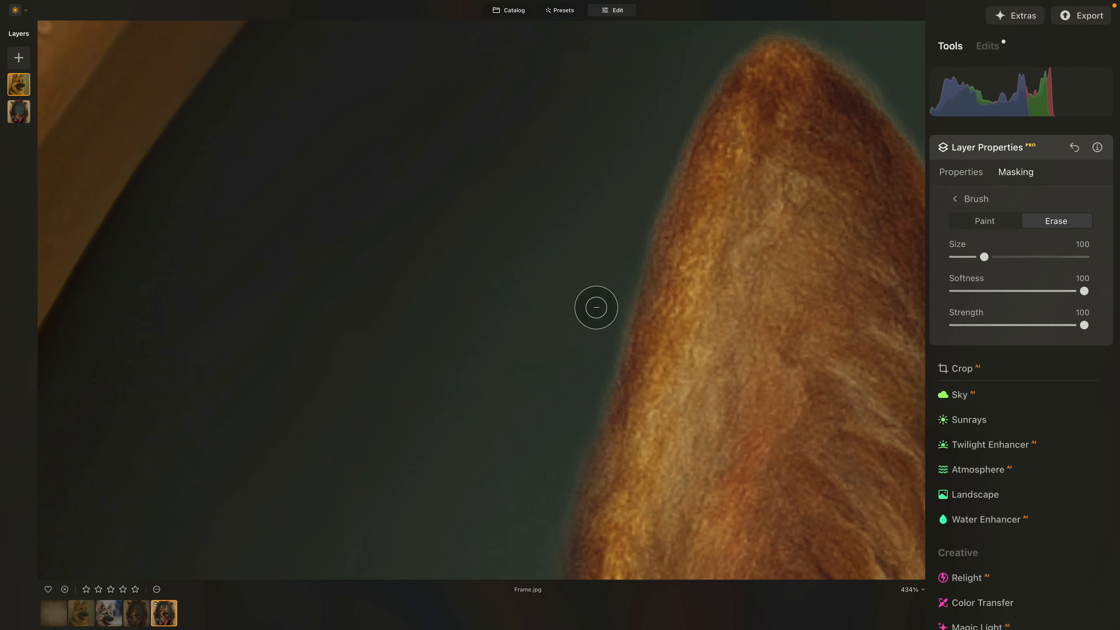
{"action": "mouse_move", "coordinate": [595, 307]}
{"action": "left_mouse_down"}
{"action": "mouse_move", "coordinate": [600, 328]}
{"action": "mouse_move", "coordinate": [602, 317]}
{"action": "left_mouse_up"}
{"action": "mouse_move", "coordinate": [615, 232]}
{"action": "left_mouse_down"}
{"action": "mouse_move", "coordinate": [648, 137]}
{"action": "mouse_move", "coordinate": [665, 133]}
{"action": "left_mouse_up"}
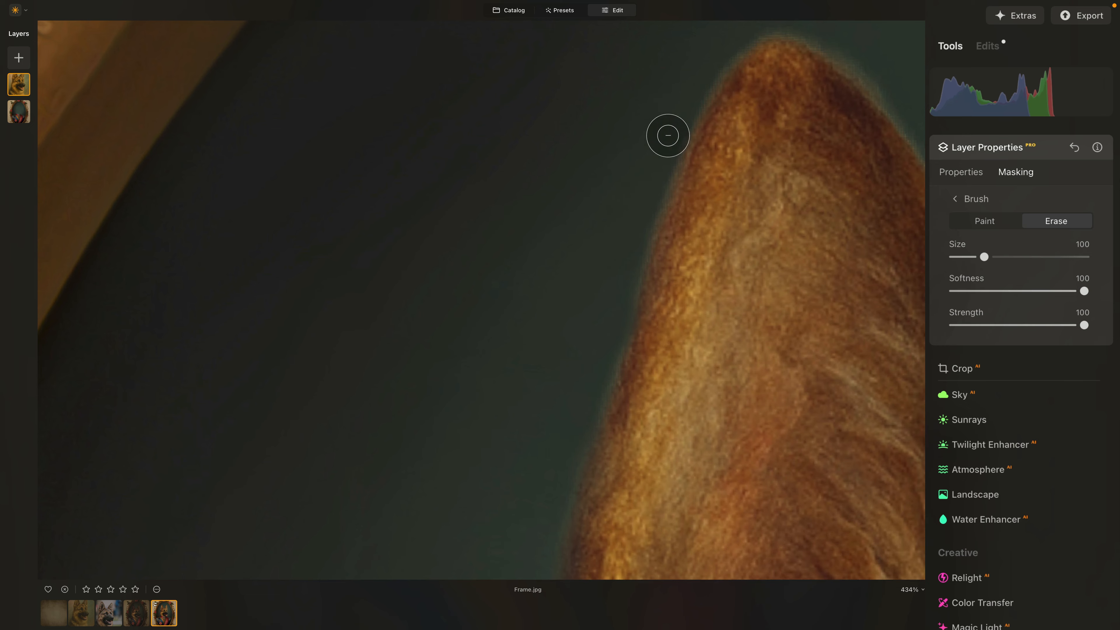
{"action": "left_click_drag", "start_coordinate": [680, 74], "coordinate": [630, 178]}
- Erase the remaining halo along the ear's left and right edges
{"action": "scroll", "coordinate": [649, 243], "scroll_direction": "up", "scroll_amount": 8}
{"action": "mouse_move", "coordinate": [610, 267]}
{"action": "left_mouse_down"}
{"action": "mouse_move", "coordinate": [676, 198]}
{"action": "mouse_move", "coordinate": [710, 193]}
{"action": "mouse_move", "coordinate": [844, 277]}
{"action": "left_mouse_up"}
{"action": "left_click_drag", "start_coordinate": [789, 229], "coordinate": [833, 271]}
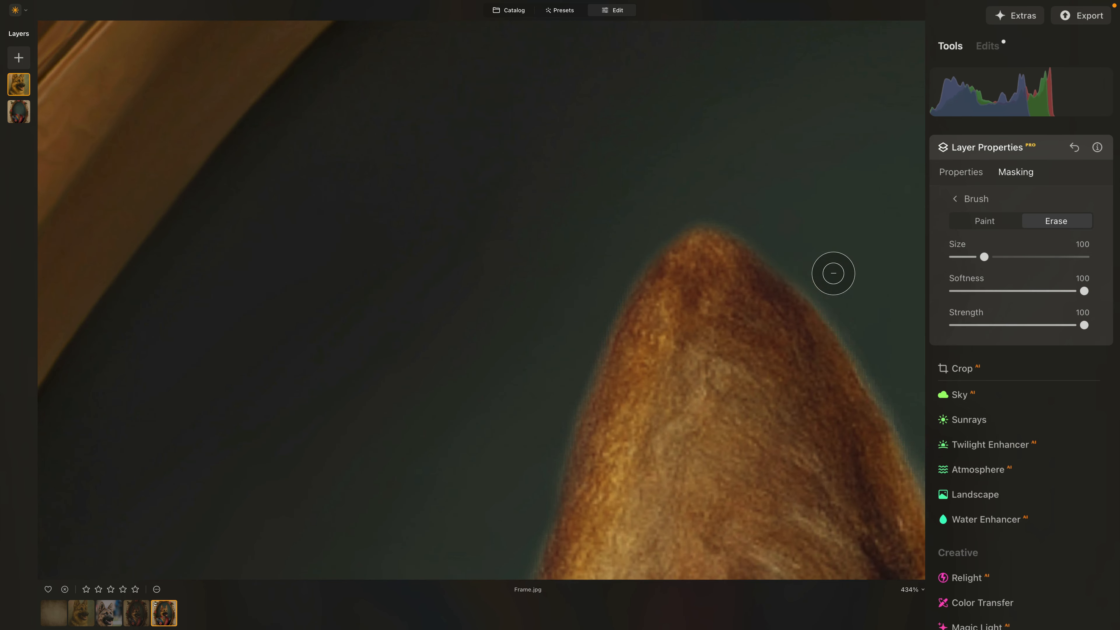
{"action": "scroll", "coordinate": [741, 225], "scroll_direction": "down", "scroll_amount": 5}
{"action": "scroll", "coordinate": [741, 225], "scroll_direction": "right", "scroll_amount": 6}
{"action": "mouse_move", "coordinate": [702, 263]}
{"action": "left_mouse_down"}
{"action": "mouse_move", "coordinate": [647, 166]}
{"action": "mouse_move", "coordinate": [650, 192]}
{"action": "left_mouse_up"}
{"action": "scroll", "coordinate": [755, 310], "scroll_direction": "down", "scroll_amount": 5}
{"action": "scroll", "coordinate": [755, 310], "scroll_direction": "right", "scroll_amount": 2}
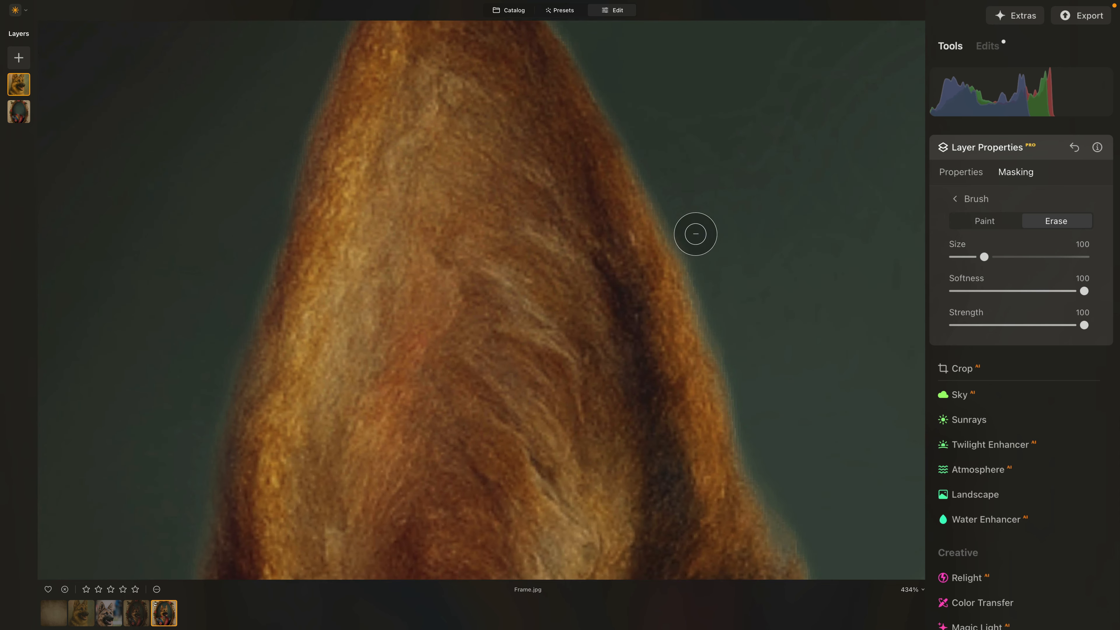
{"action": "mouse_move", "coordinate": [695, 232]}
{"action": "left_mouse_down"}
{"action": "mouse_move", "coordinate": [756, 343]}
{"action": "mouse_move", "coordinate": [710, 270]}
{"action": "mouse_move", "coordinate": [742, 345]}
{"action": "left_mouse_up"}
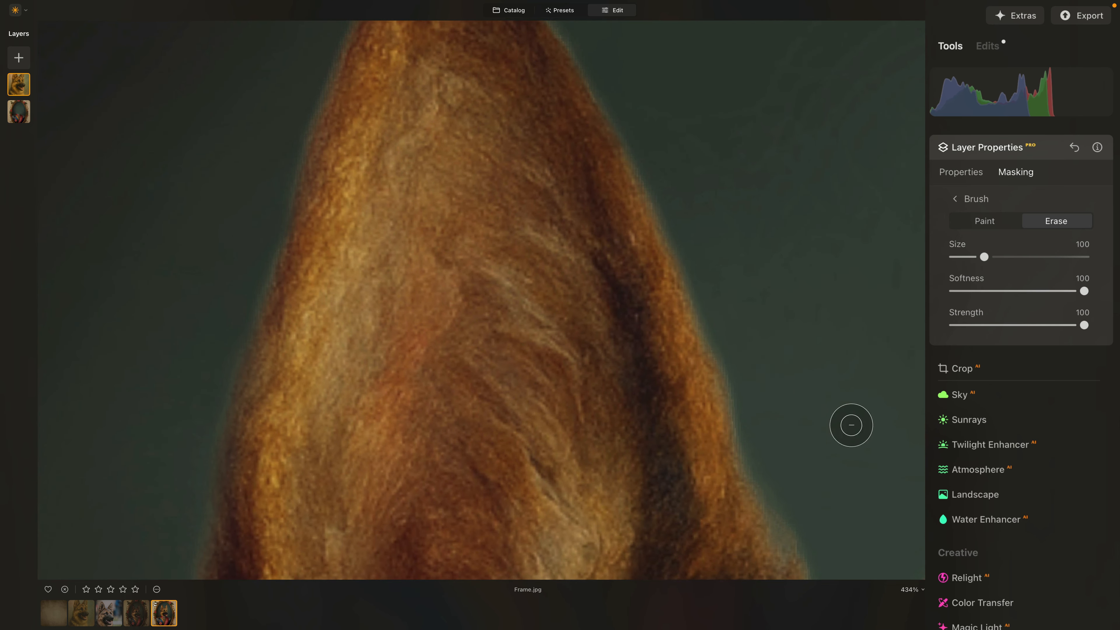
{"action": "scroll", "coordinate": [783, 376], "scroll_direction": "down", "scroll_amount": 10}
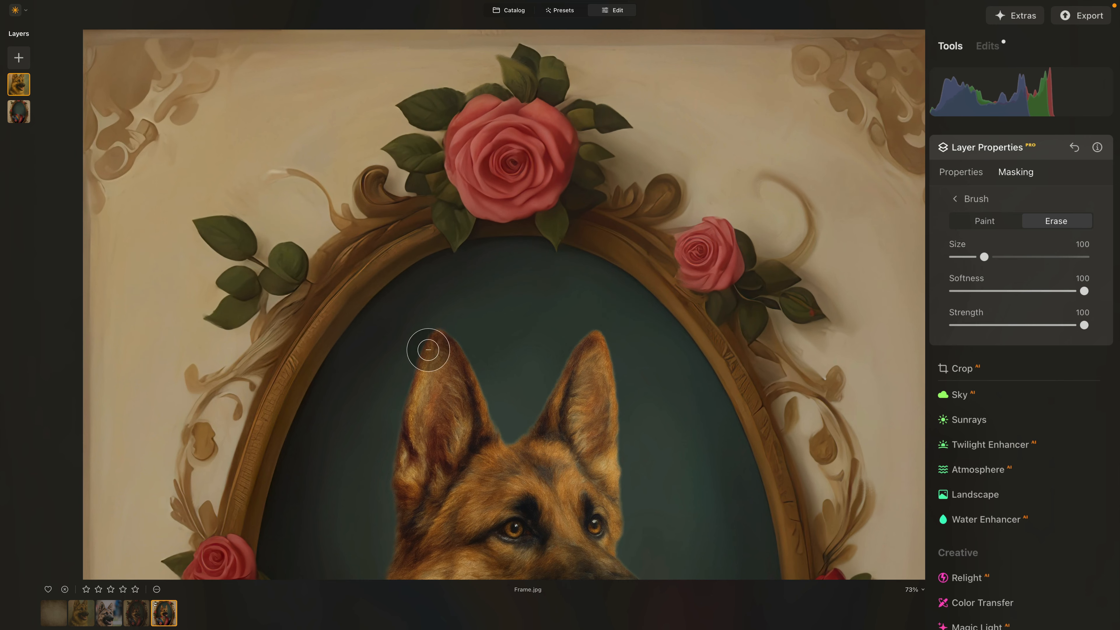
{"action": "scroll", "coordinate": [563, 476], "scroll_direction": "up", "scroll_amount": 10}
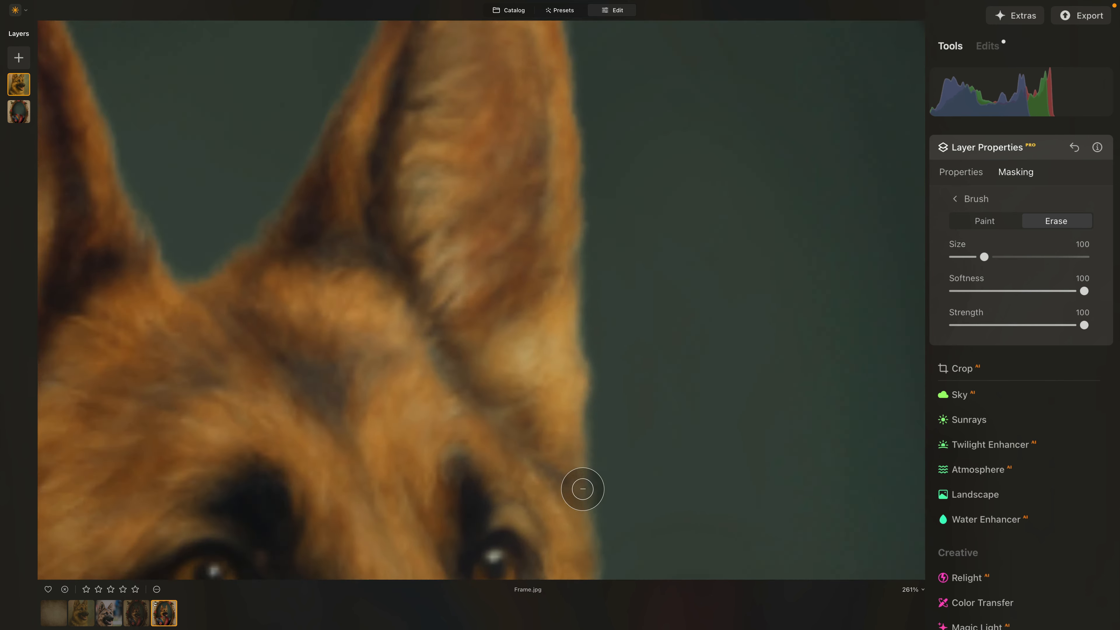
{"action": "left_click_drag", "start_coordinate": [602, 295], "coordinate": [603, 212]}
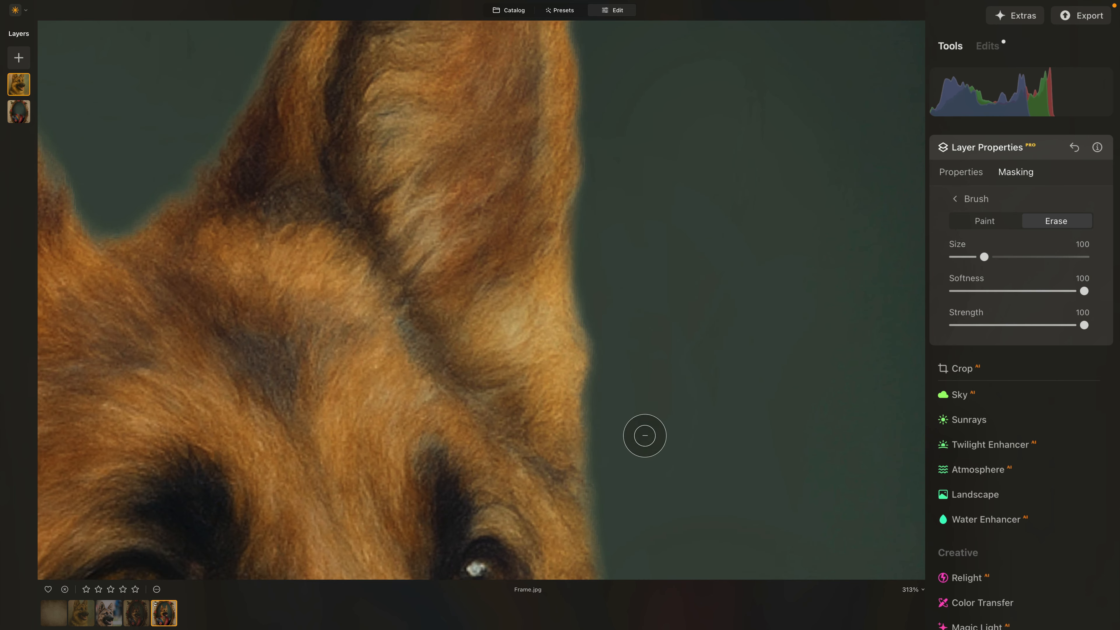
{"action": "scroll", "coordinate": [655, 520], "scroll_direction": "down", "scroll_amount": 15}
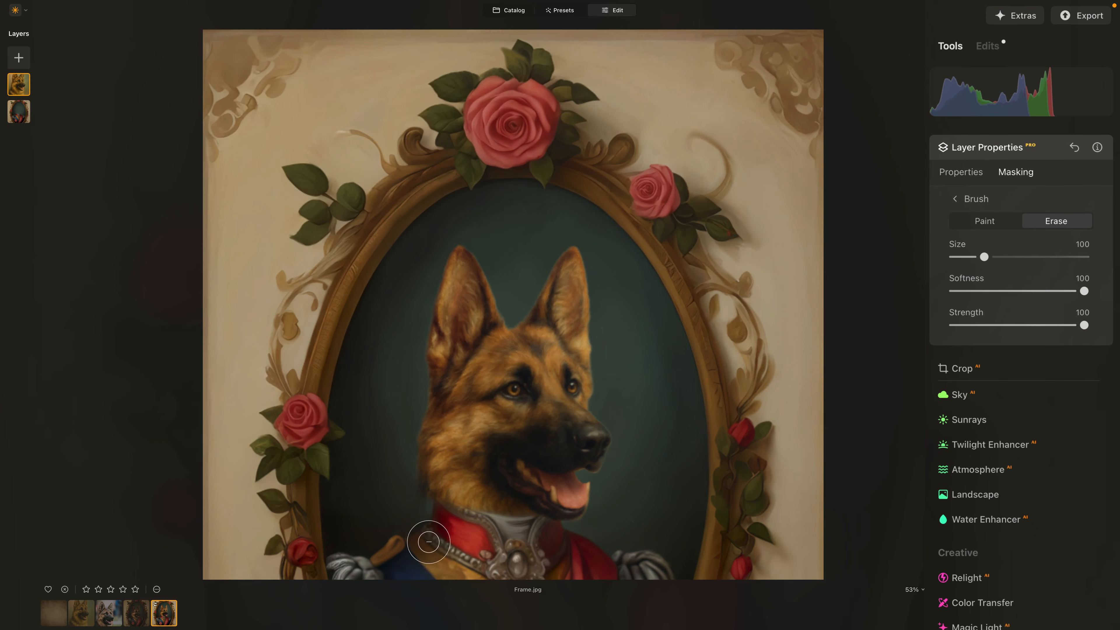
{"action": "scroll", "coordinate": [410, 482], "scroll_direction": "up", "scroll_amount": 1}
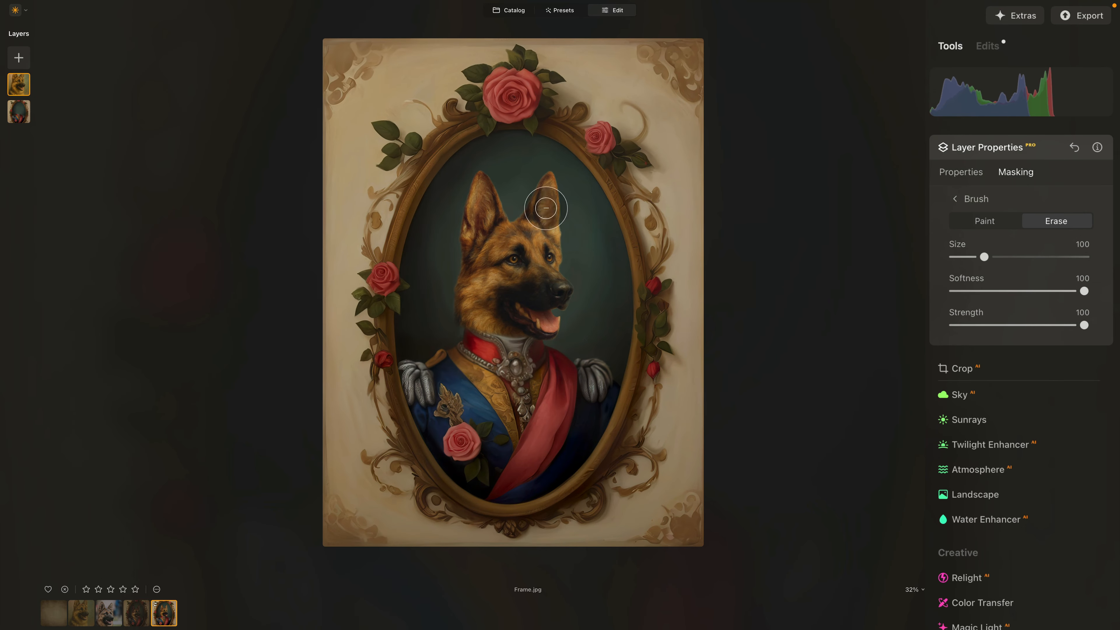
- Collapse Layer Properties, open Dodge & Burn under Professional and set Brush Control to Darken
{"action": "left_click", "coordinate": [999, 150]}
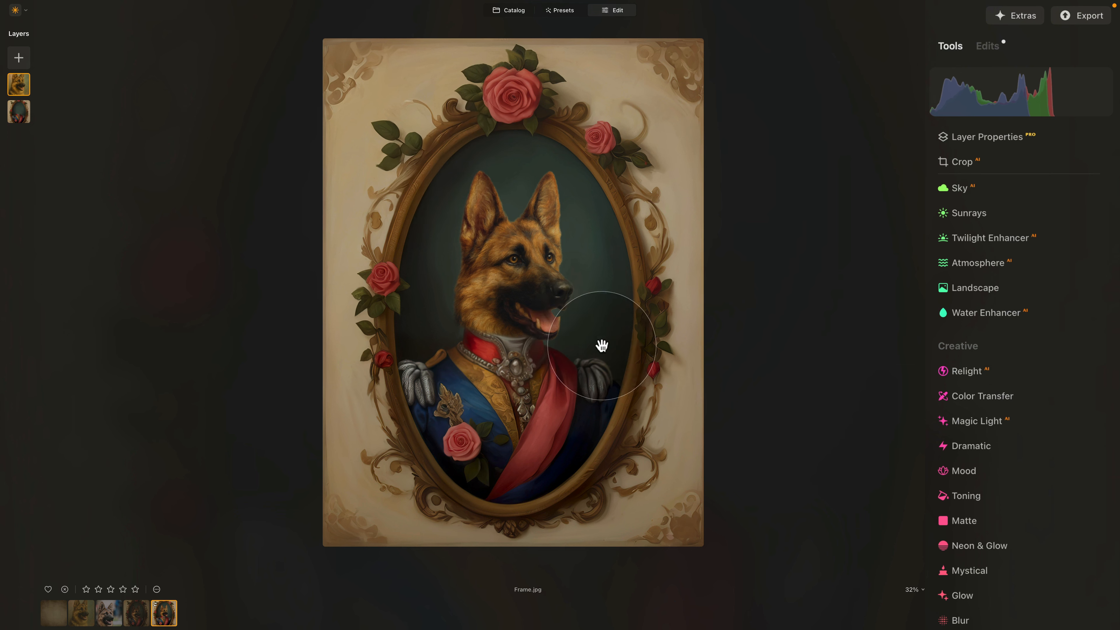
{"action": "scroll", "coordinate": [437, 252], "scroll_direction": "up", "scroll_amount": 2}
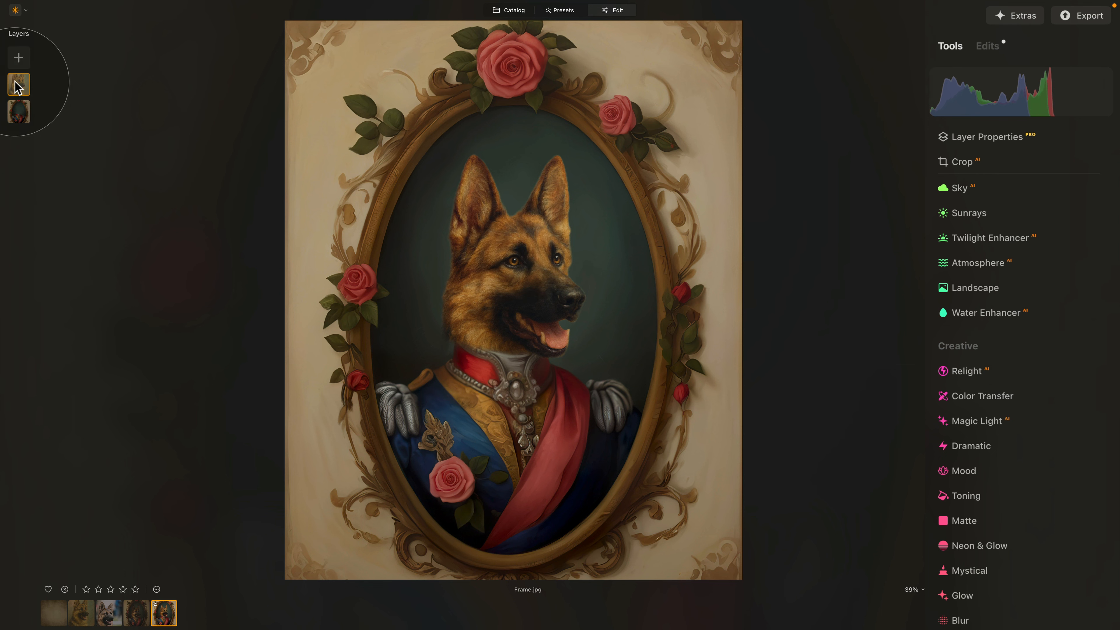
{"action": "scroll", "coordinate": [1028, 458], "scroll_direction": "down", "scroll_amount": 2}
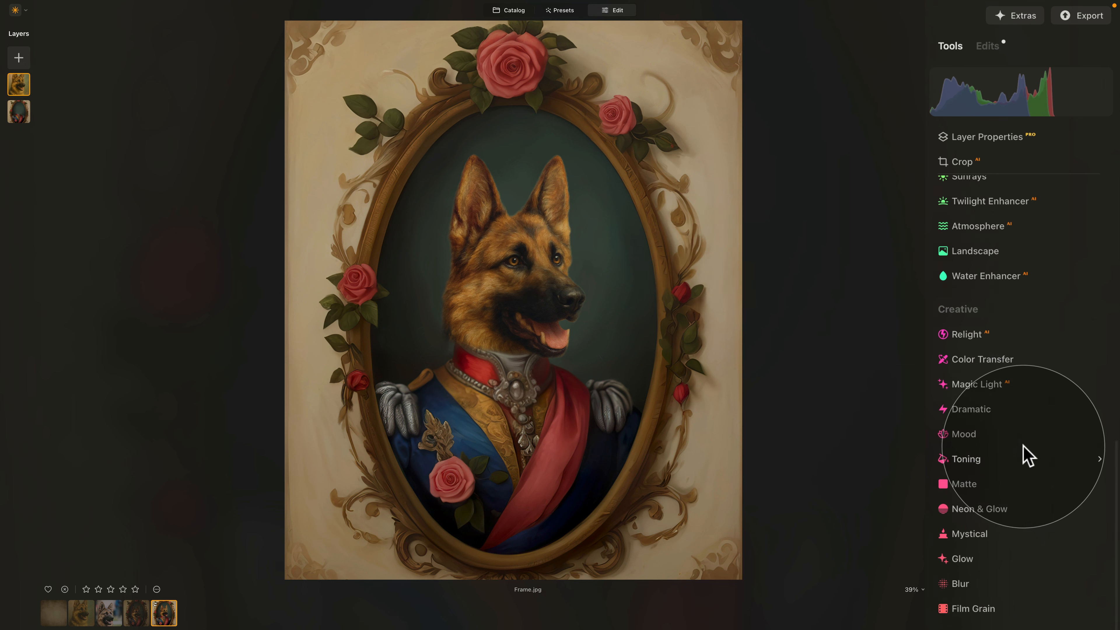
{"action": "scroll", "coordinate": [987, 573], "scroll_direction": "down", "scroll_amount": 10}
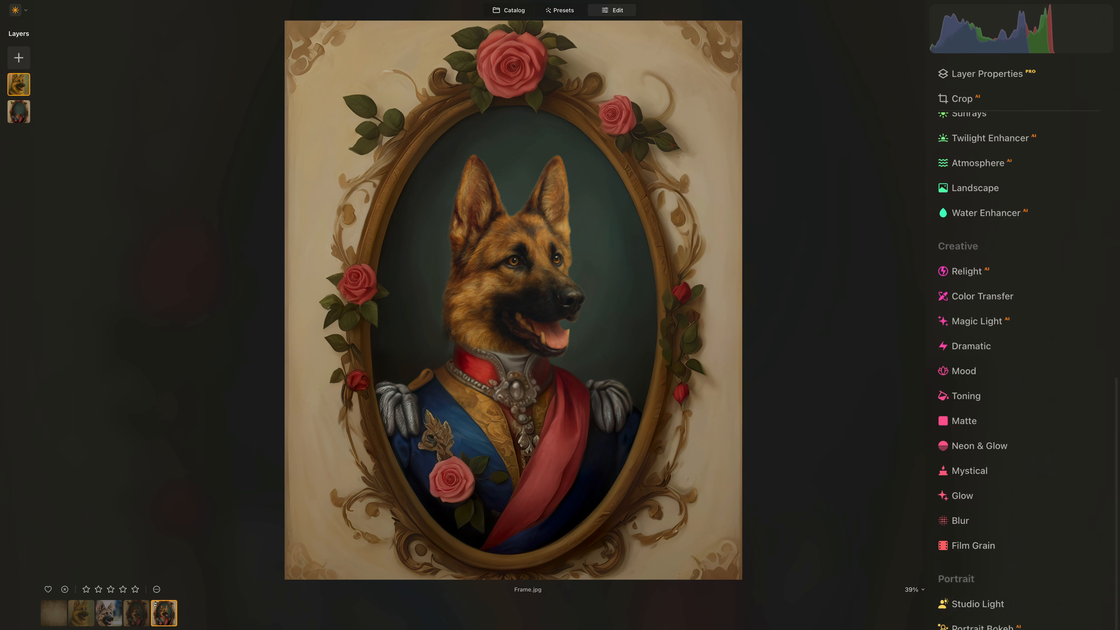
{"action": "left_click", "coordinate": [988, 591]}
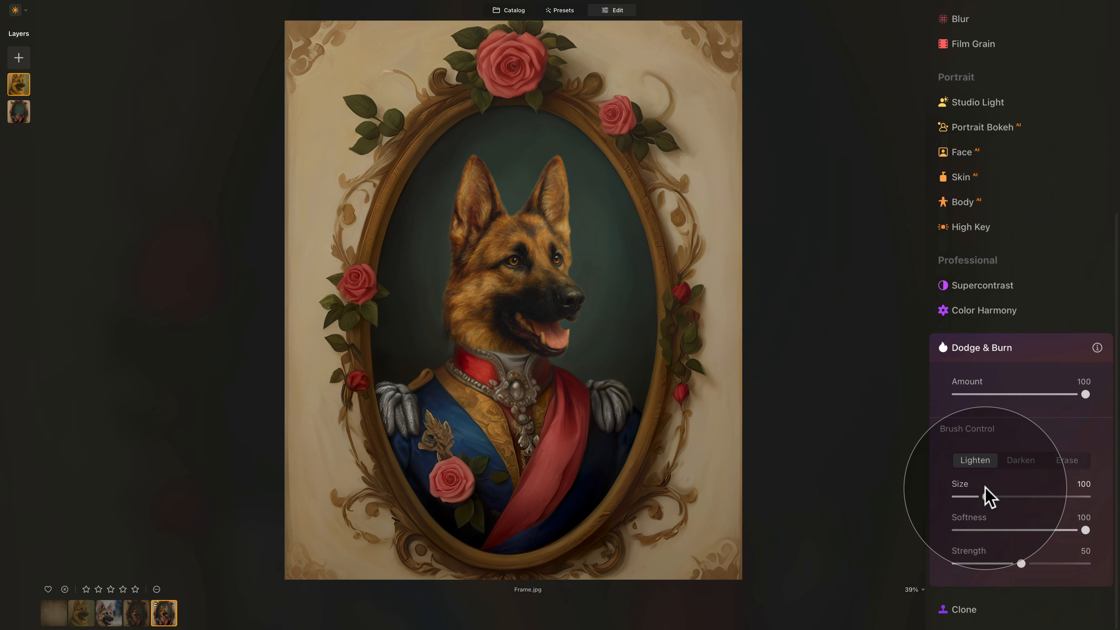
{"action": "left_click", "coordinate": [1019, 460]}
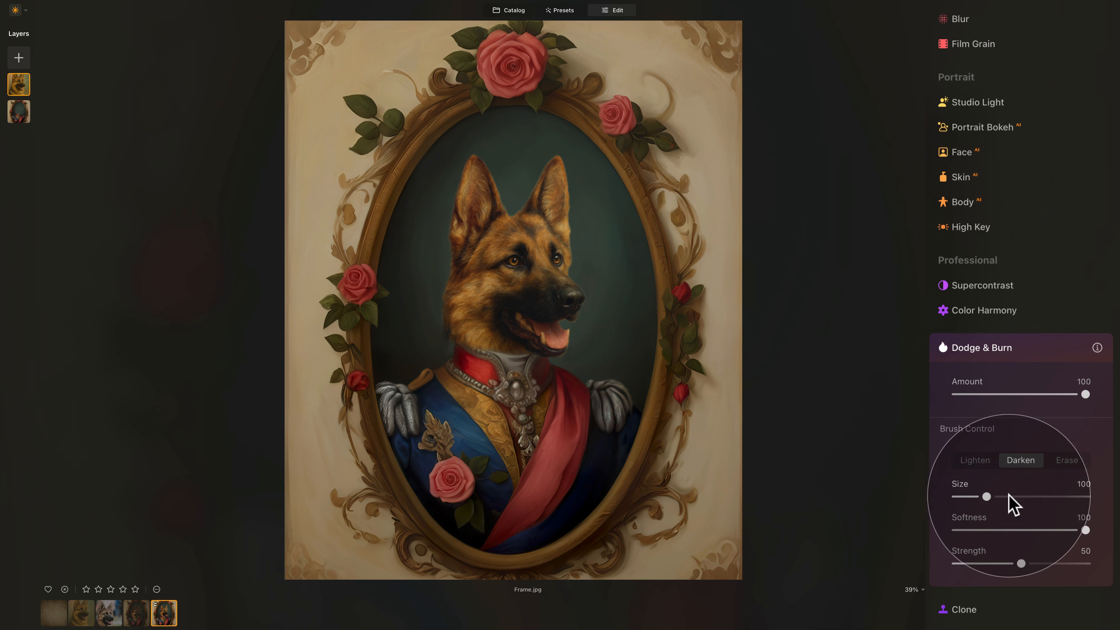
- At Strength 5, darken the background around both ears and the forehead, then zoom out
{"action": "left_click_drag", "start_coordinate": [966, 562], "coordinate": [965, 564]}
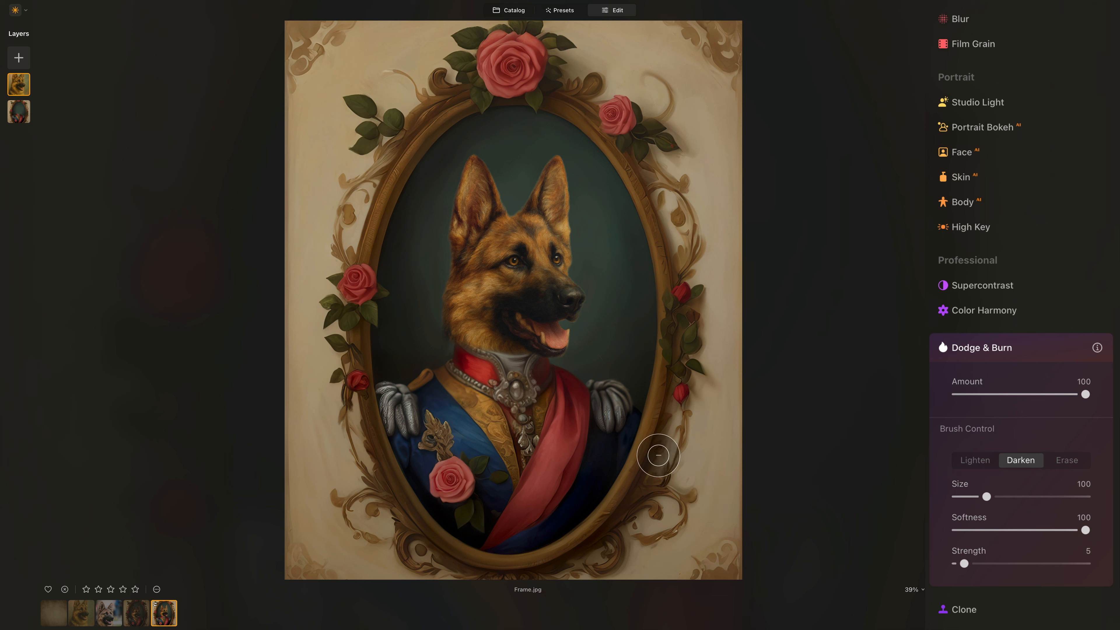
{"action": "scroll", "coordinate": [436, 148], "scroll_direction": "up", "scroll_amount": 3}
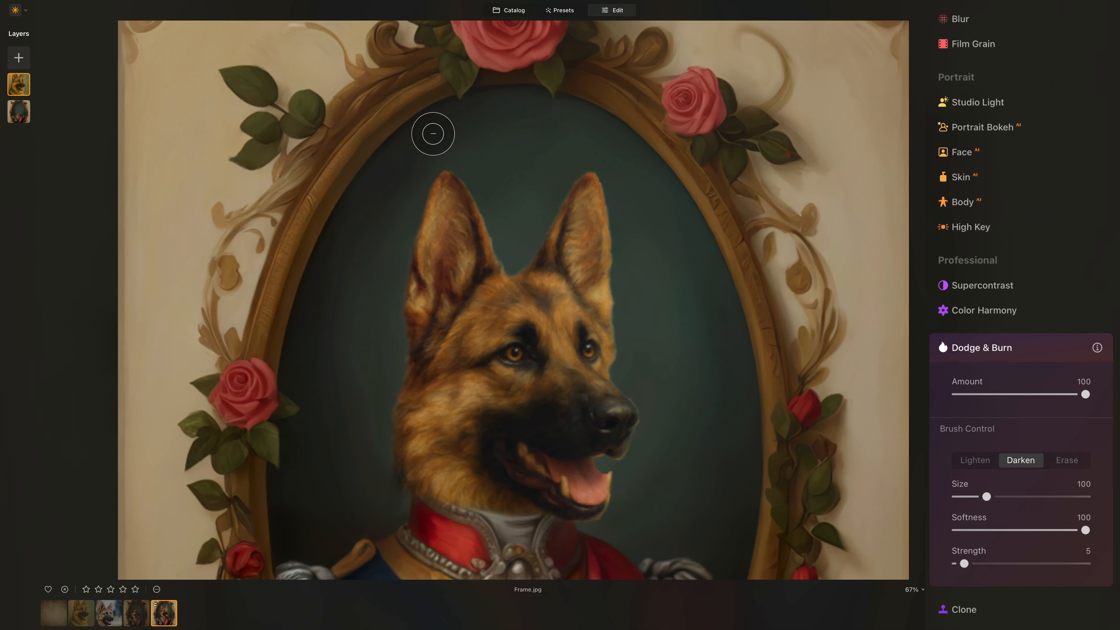
{"action": "mouse_move", "coordinate": [476, 168]}
{"action": "left_mouse_down"}
{"action": "mouse_move", "coordinate": [418, 205]}
{"action": "mouse_move", "coordinate": [442, 168]}
{"action": "mouse_move", "coordinate": [415, 192]}
{"action": "mouse_move", "coordinate": [473, 145]}
{"action": "mouse_move", "coordinate": [347, 347]}
{"action": "left_mouse_up"}
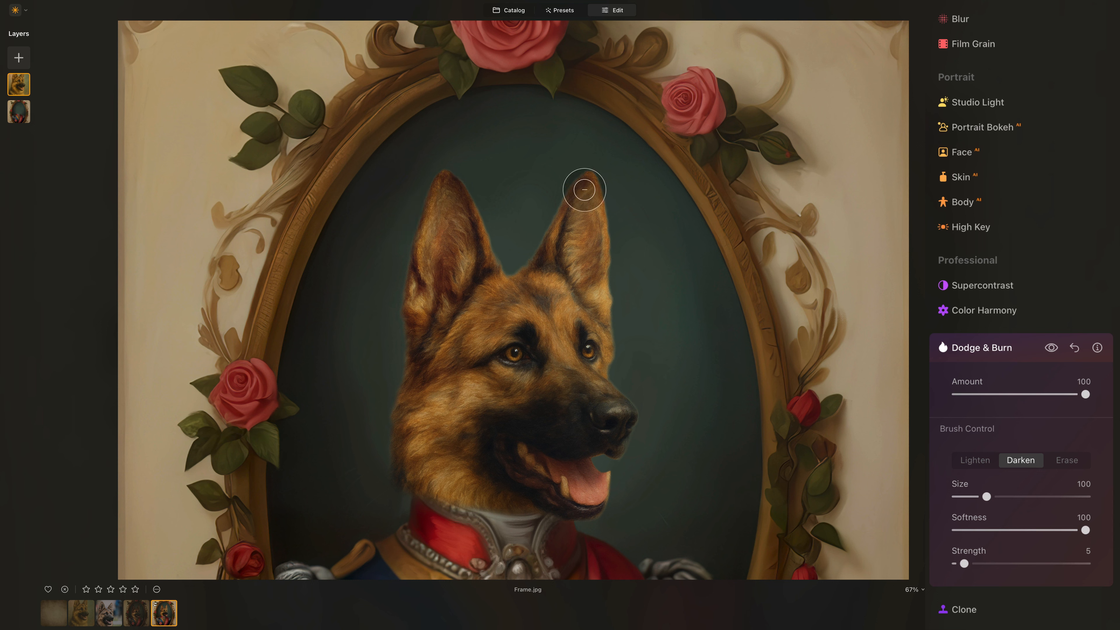
{"action": "mouse_move", "coordinate": [582, 187]}
{"action": "left_mouse_down"}
{"action": "mouse_move", "coordinate": [587, 165]}
{"action": "mouse_move", "coordinate": [568, 158]}
{"action": "mouse_move", "coordinate": [589, 159]}
{"action": "mouse_move", "coordinate": [610, 182]}
{"action": "mouse_move", "coordinate": [675, 196]}
{"action": "mouse_move", "coordinate": [734, 179]}
{"action": "mouse_move", "coordinate": [655, 205]}
{"action": "mouse_move", "coordinate": [701, 223]}
{"action": "mouse_move", "coordinate": [760, 310]}
{"action": "mouse_move", "coordinate": [692, 389]}
{"action": "mouse_move", "coordinate": [705, 283]}
{"action": "left_mouse_up"}
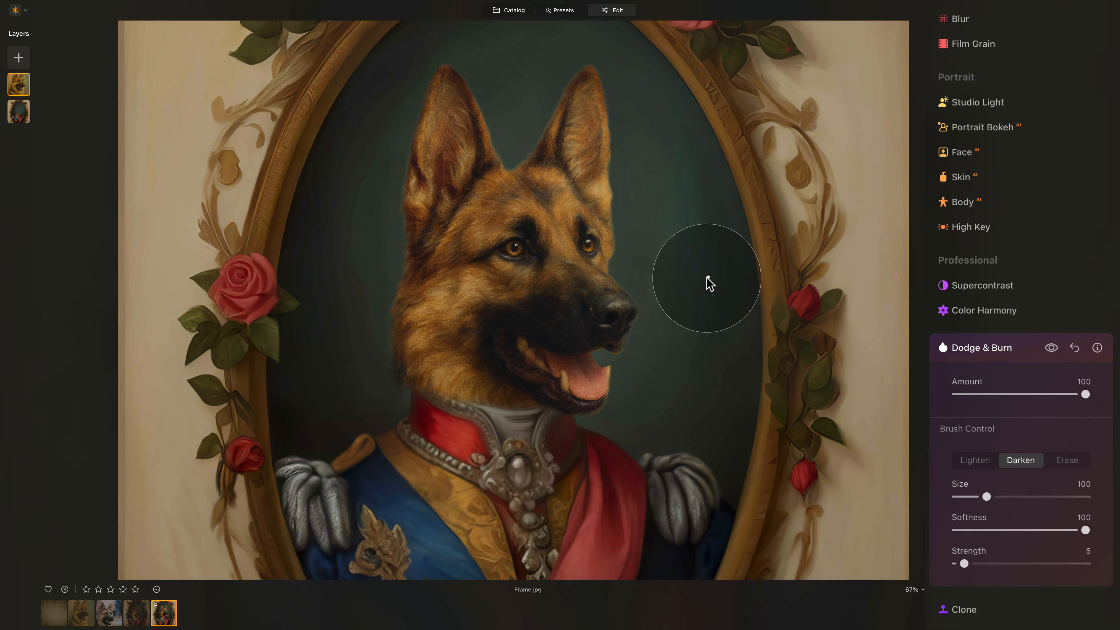
{"action": "scroll", "coordinate": [696, 306], "scroll_direction": "down", "scroll_amount": 5}
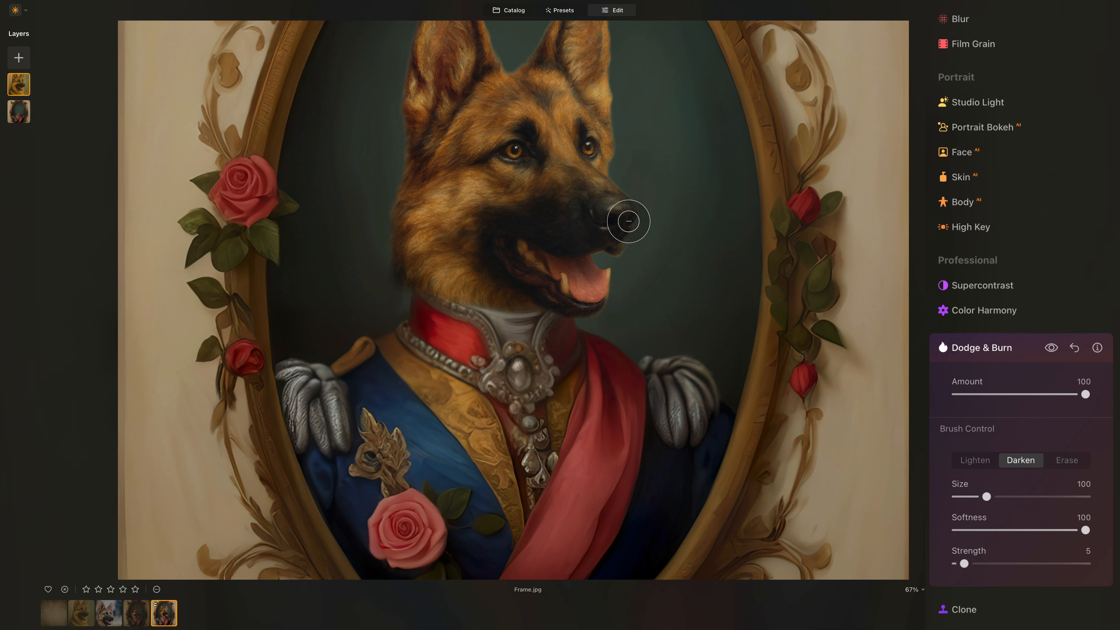
{"action": "scroll", "coordinate": [663, 295], "scroll_direction": "up", "scroll_amount": 4}
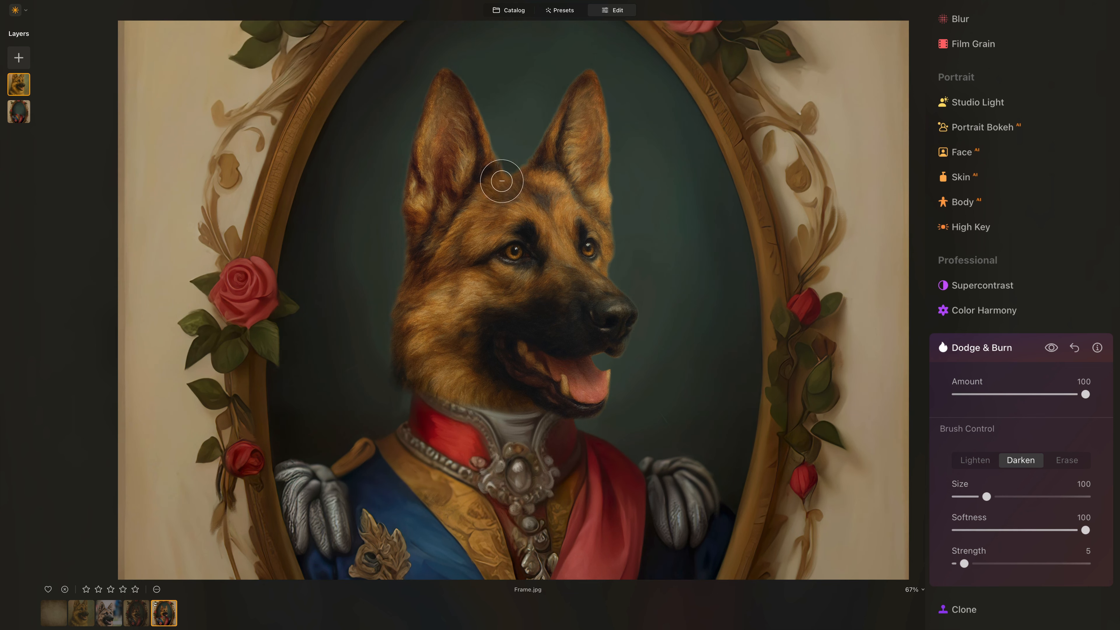
{"action": "mouse_move", "coordinate": [409, 272]}
{"action": "left_mouse_down"}
{"action": "mouse_move", "coordinate": [443, 232]}
{"action": "mouse_move", "coordinate": [556, 207]}
{"action": "mouse_move", "coordinate": [543, 201]}
{"action": "mouse_move", "coordinate": [551, 174]}
{"action": "mouse_move", "coordinate": [605, 120]}
{"action": "left_mouse_up"}
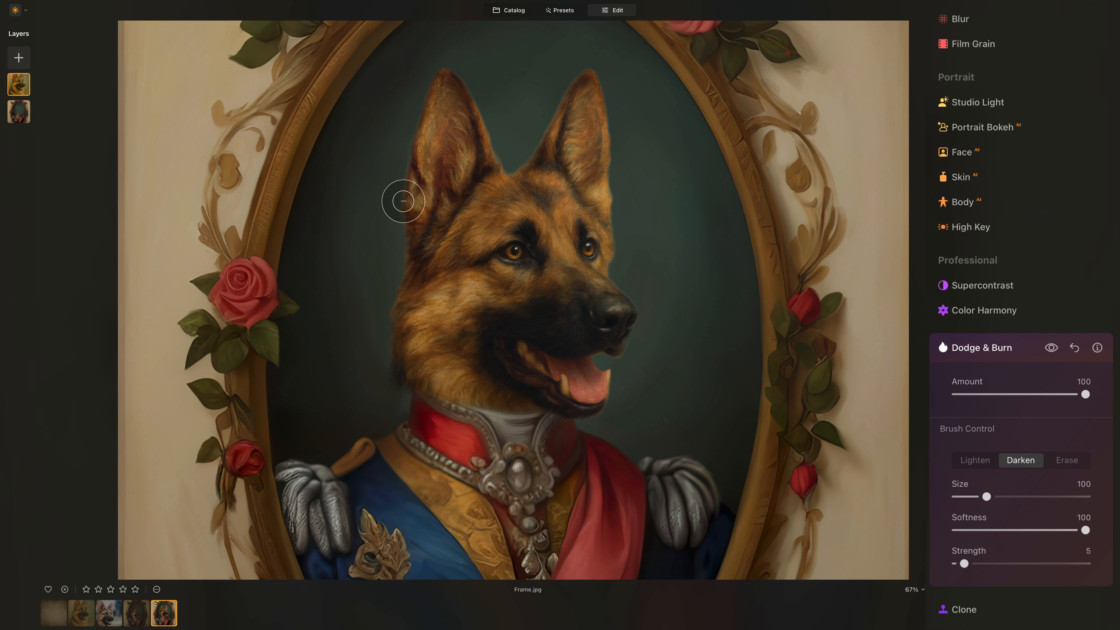
{"action": "key", "text": "super+0"}
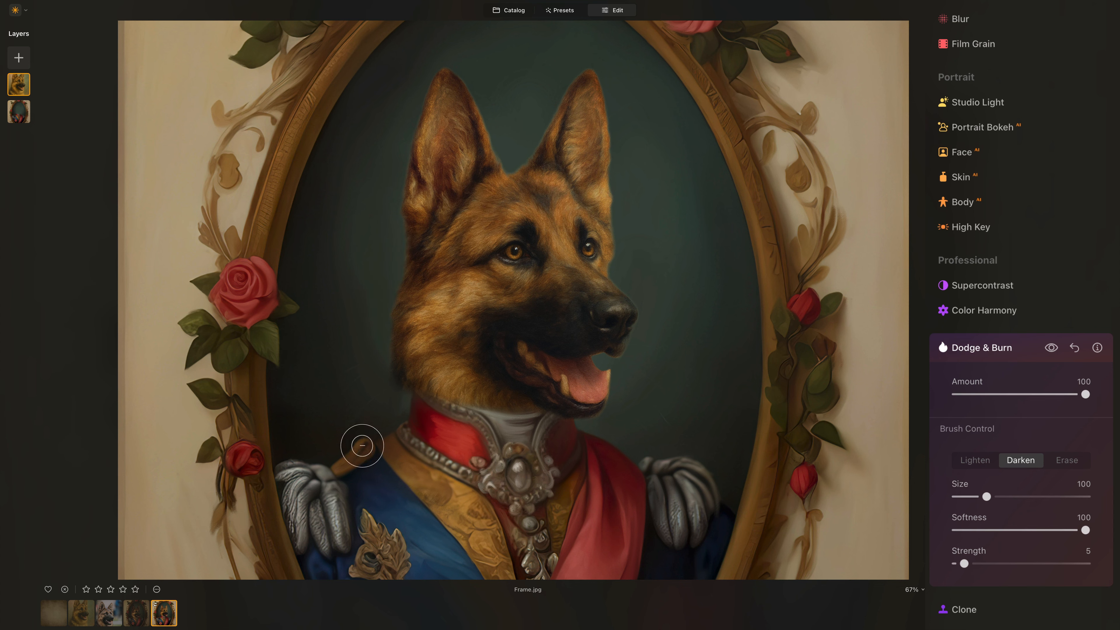
{"action": "key", "text": "super+minus"}
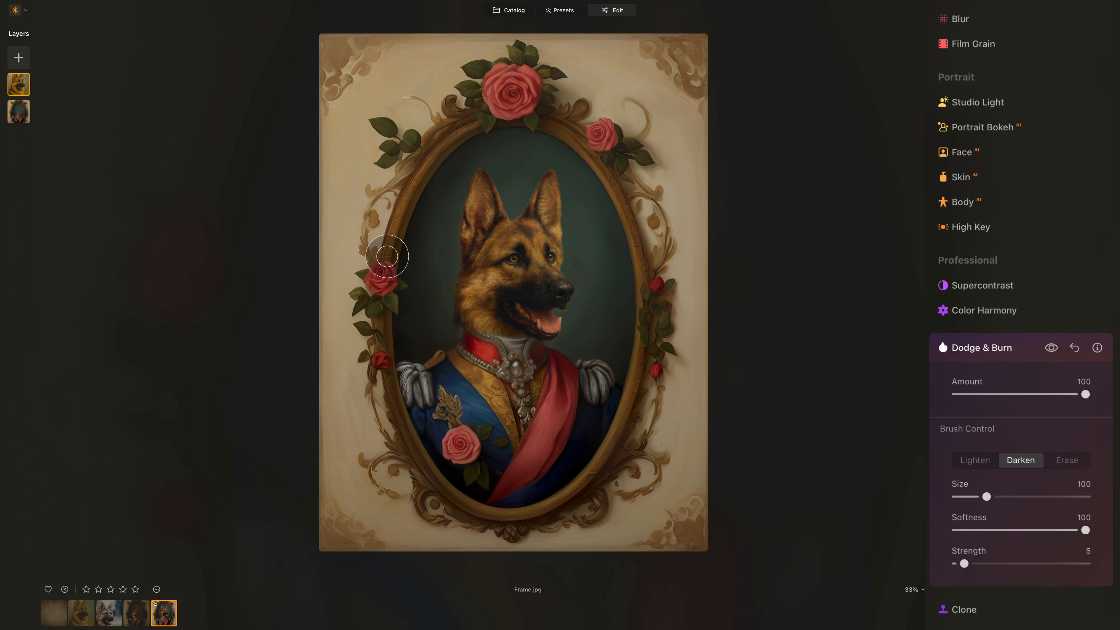
- Open Studio Light at Amount 24 and place the light point from the cheek down toward the collar
{"action": "left_click", "coordinate": [971, 353]}
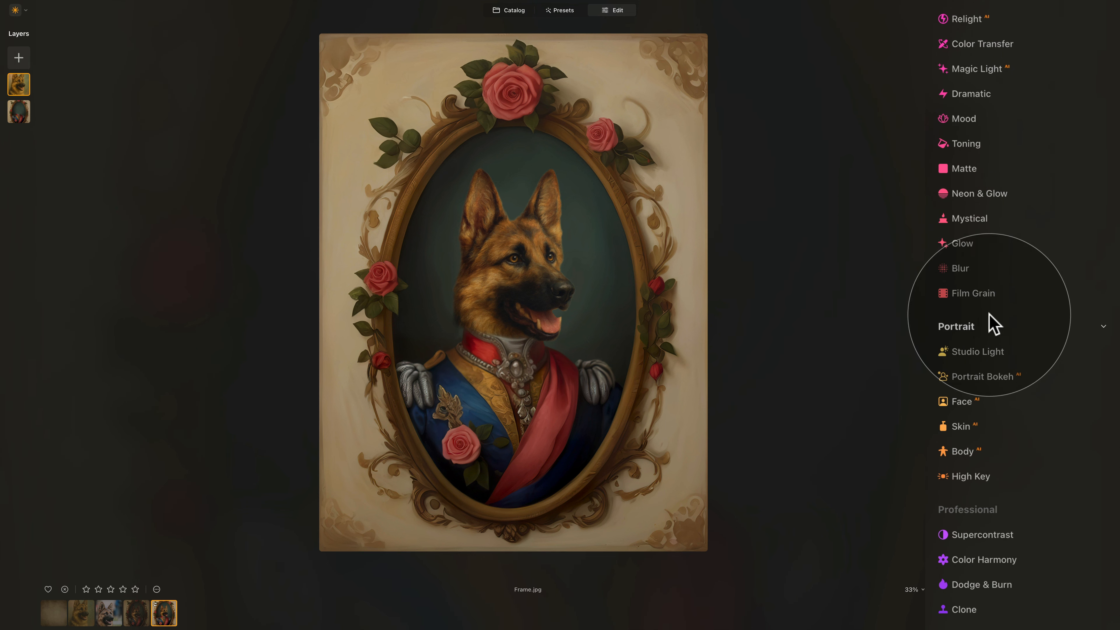
{"action": "left_click", "coordinate": [990, 353]}
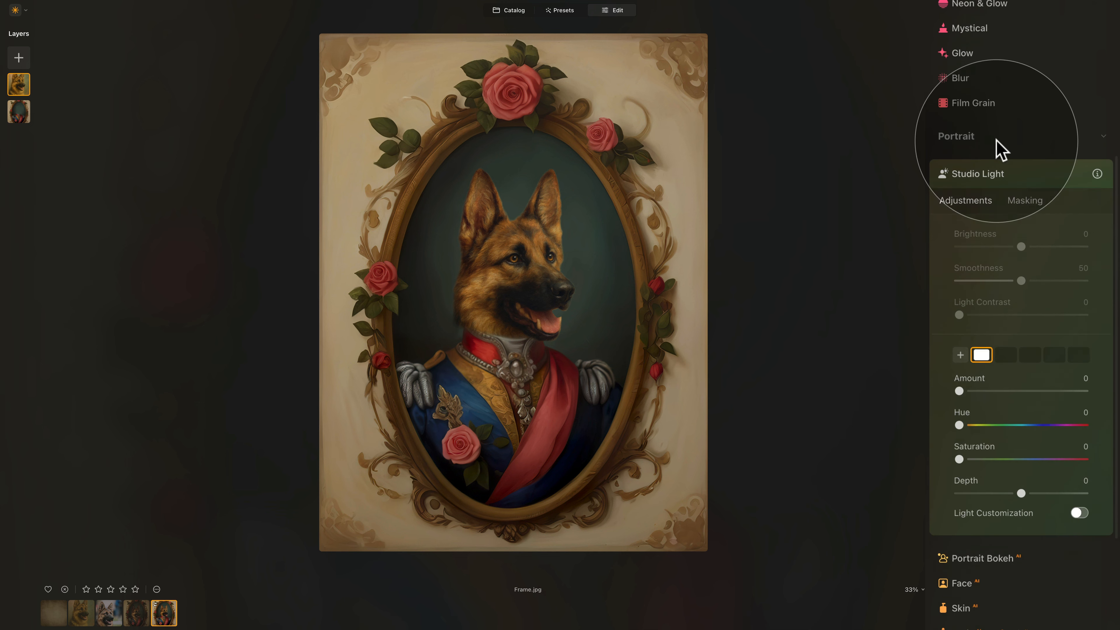
{"action": "scroll", "coordinate": [999, 146], "scroll_direction": "down", "scroll_amount": 2}
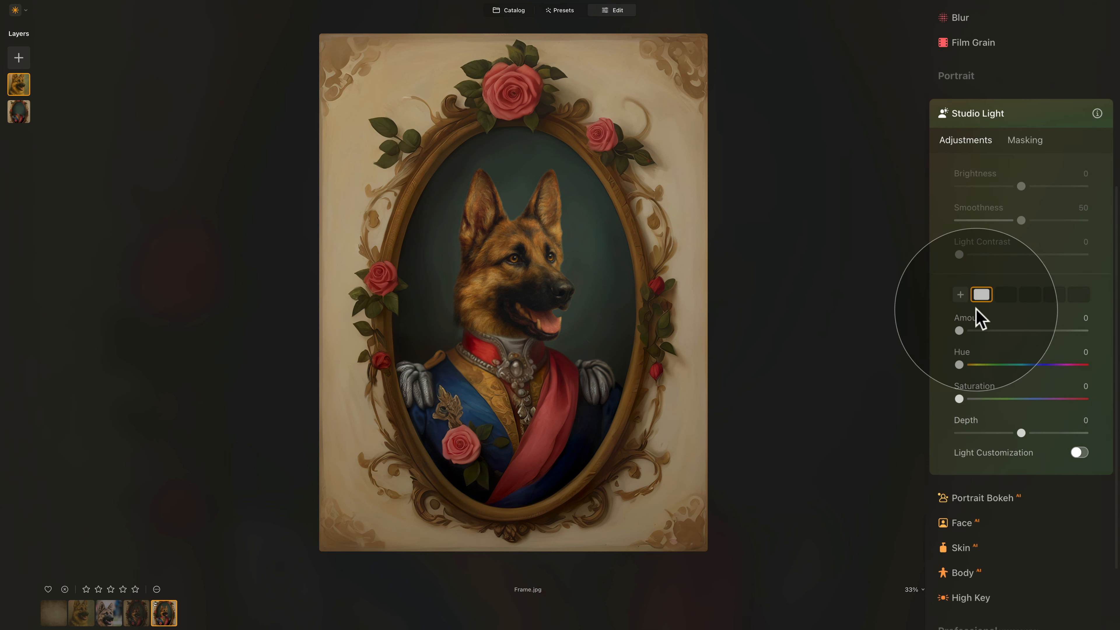
{"action": "left_click_drag", "start_coordinate": [961, 331], "coordinate": [994, 334]}
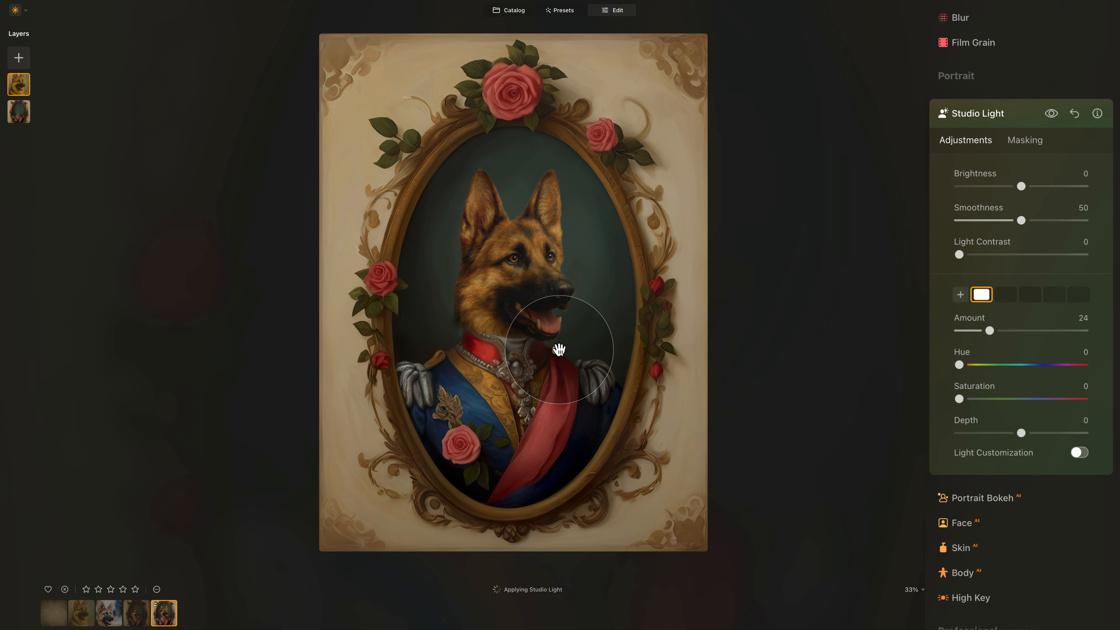
{"action": "left_click_drag", "start_coordinate": [558, 352], "coordinate": [464, 299]}
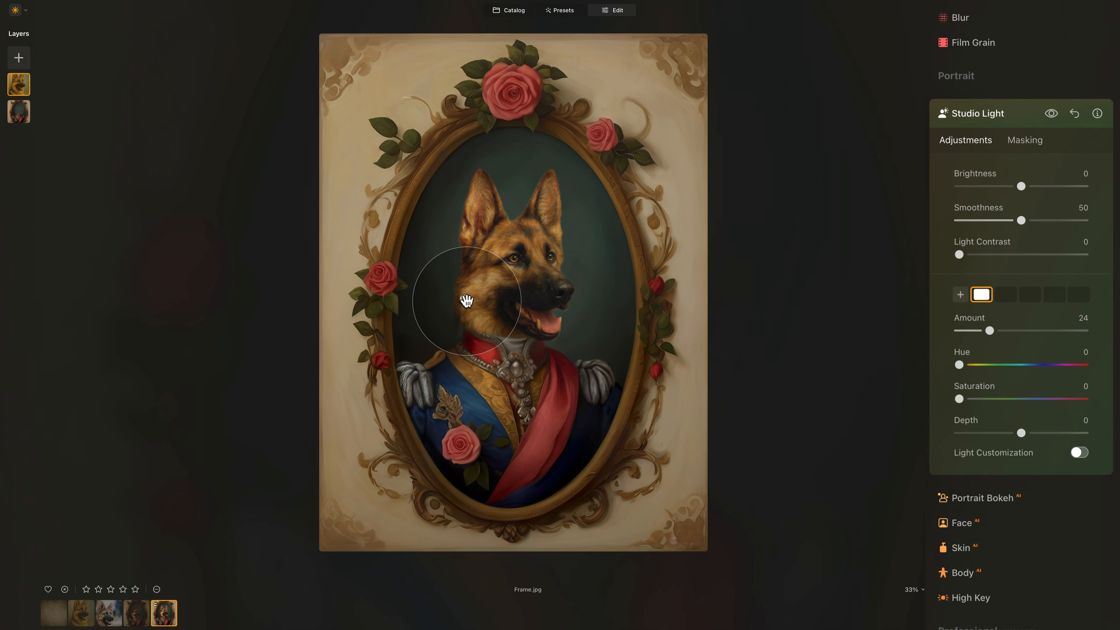
{"action": "left_click_drag", "start_coordinate": [468, 283], "coordinate": [468, 329]}
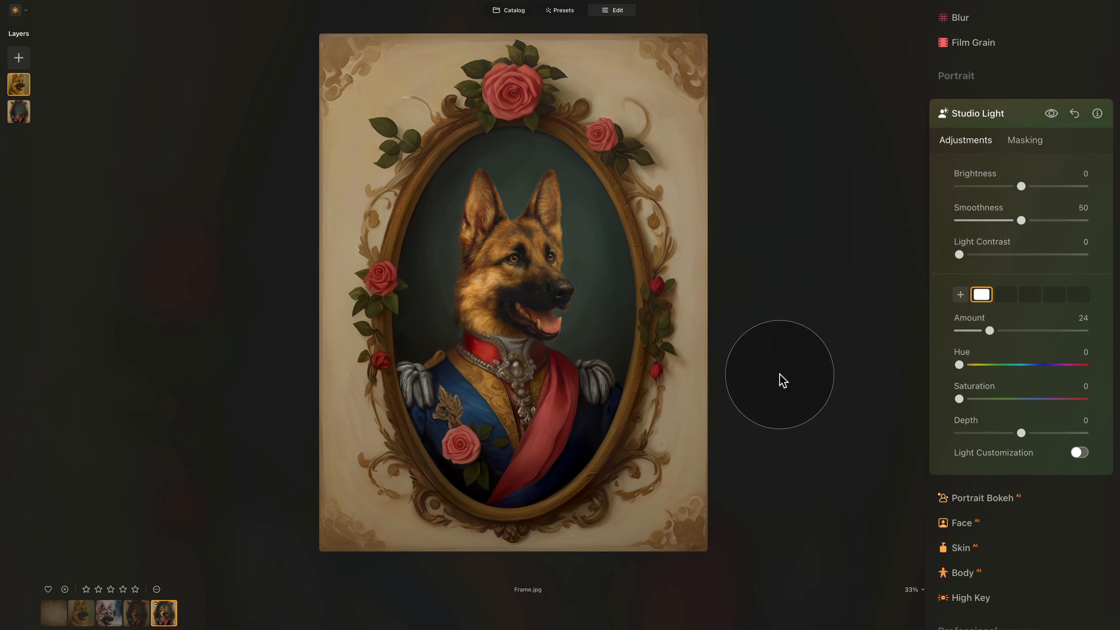
{"action": "mouse_move", "coordinate": [471, 328]}
{"action": "left_mouse_down"}
{"action": "mouse_move", "coordinate": [494, 351]}
{"action": "mouse_move", "coordinate": [463, 313]}
{"action": "mouse_move", "coordinate": [461, 353]}
{"action": "mouse_move", "coordinate": [472, 336]}
{"action": "left_mouse_up"}
- Compare before and after, then set Light Contrast 2, Amount 23 and nudge the light point up
{"action": "left_click", "coordinate": [1053, 115]}
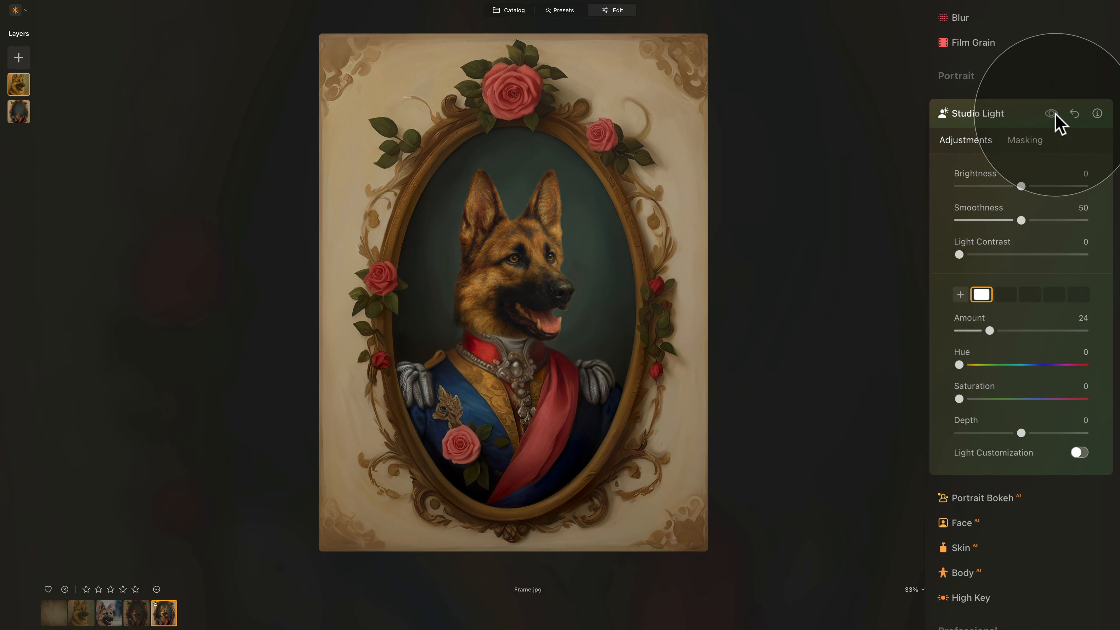
{"action": "left_click", "coordinate": [1053, 115]}
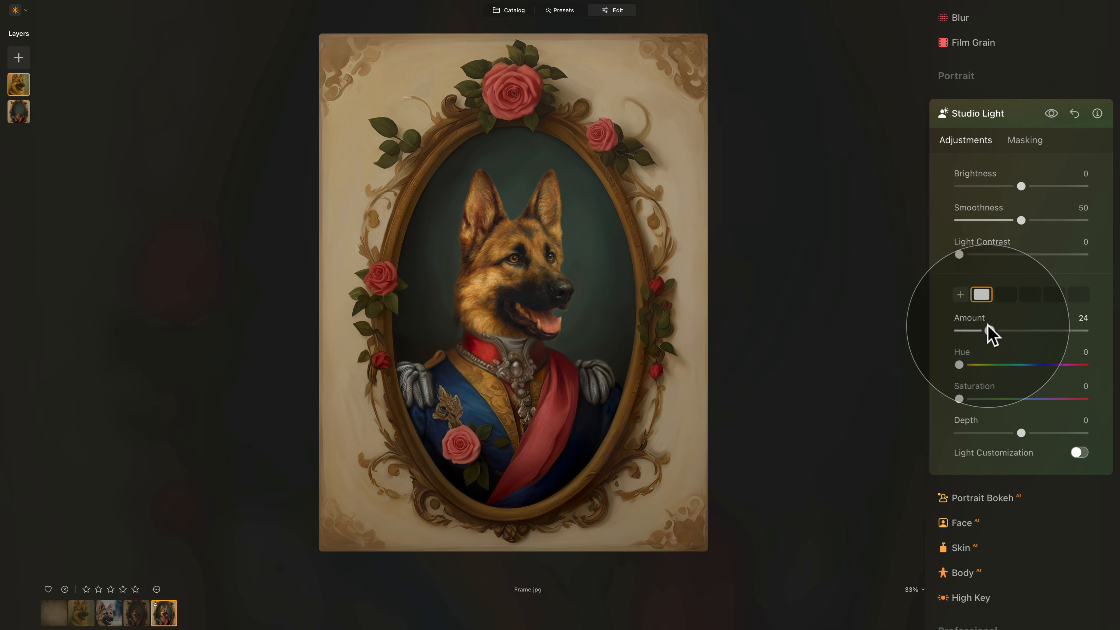
{"action": "left_click_drag", "start_coordinate": [988, 330], "coordinate": [983, 330]}
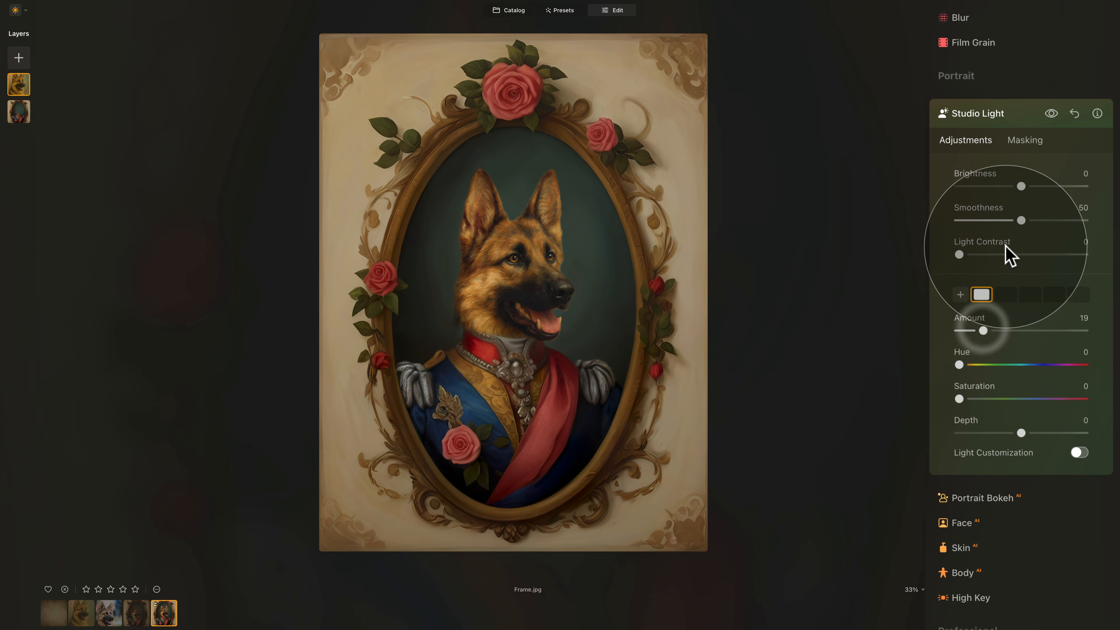
{"action": "left_click", "coordinate": [961, 255]}
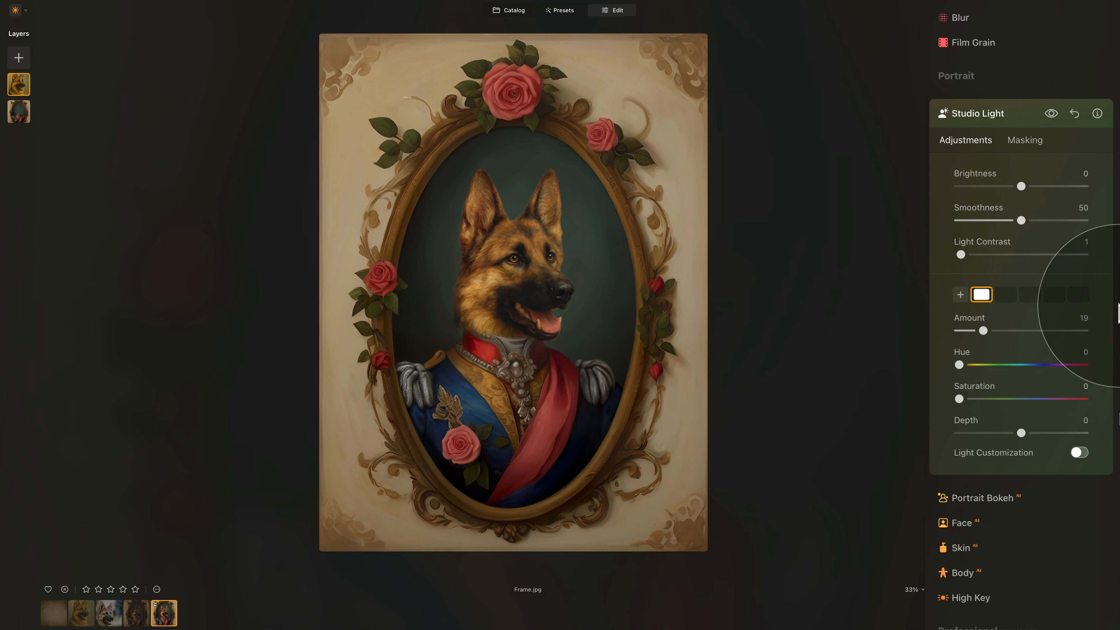
{"action": "mouse_move", "coordinate": [961, 255]}
{"action": "left_mouse_down"}
{"action": "mouse_move", "coordinate": [1001, 255]}
{"action": "mouse_move", "coordinate": [941, 257]}
{"action": "left_mouse_up"}
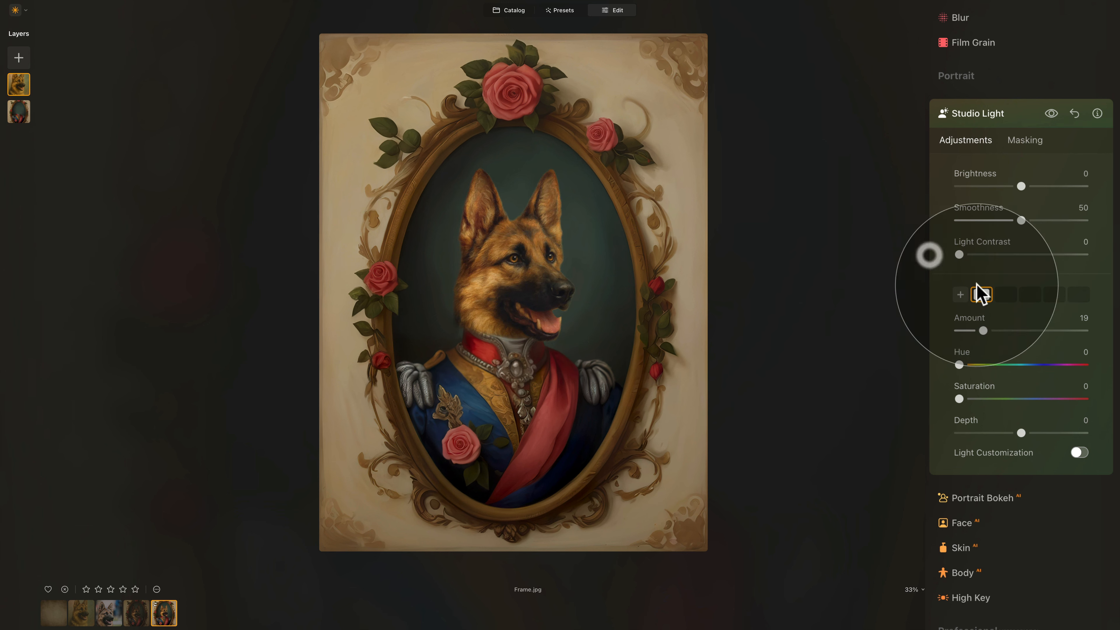
{"action": "left_click", "coordinate": [963, 255]}
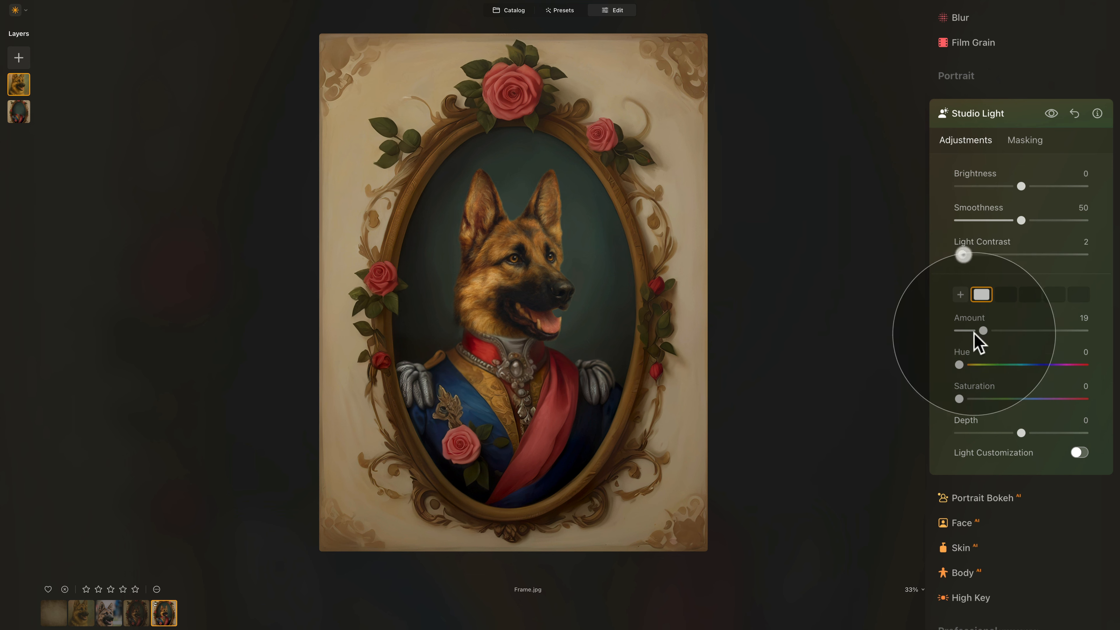
{"action": "left_click_drag", "start_coordinate": [986, 332], "coordinate": [992, 332]}
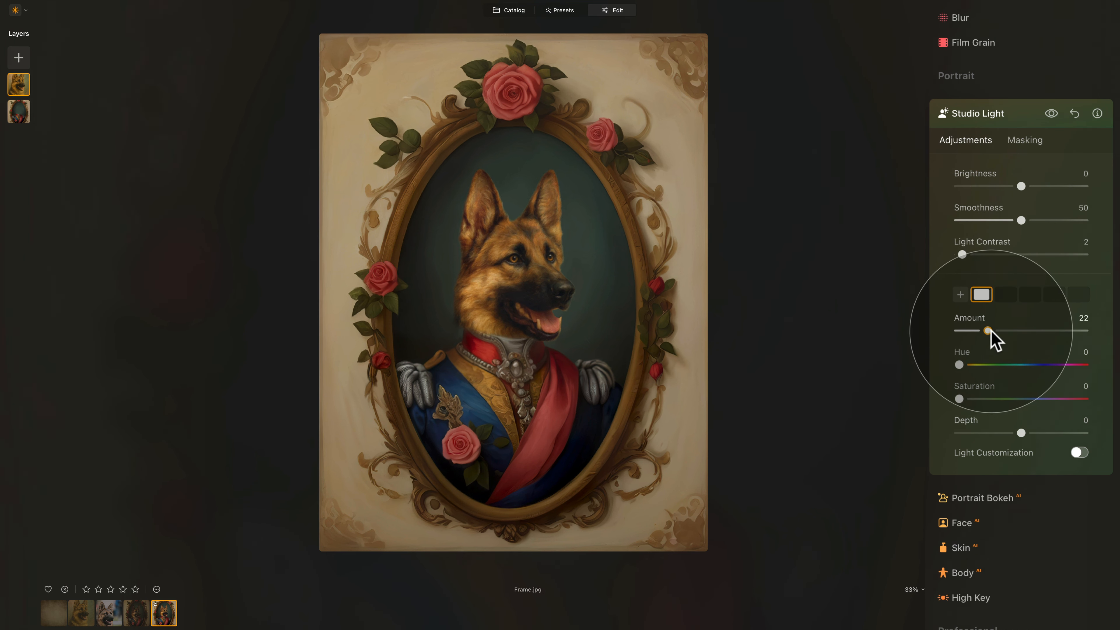
{"action": "mouse_move", "coordinate": [495, 348]}
{"action": "left_mouse_down"}
{"action": "mouse_move", "coordinate": [493, 338]}
{"action": "mouse_move", "coordinate": [486, 348]}
{"action": "left_mouse_up"}
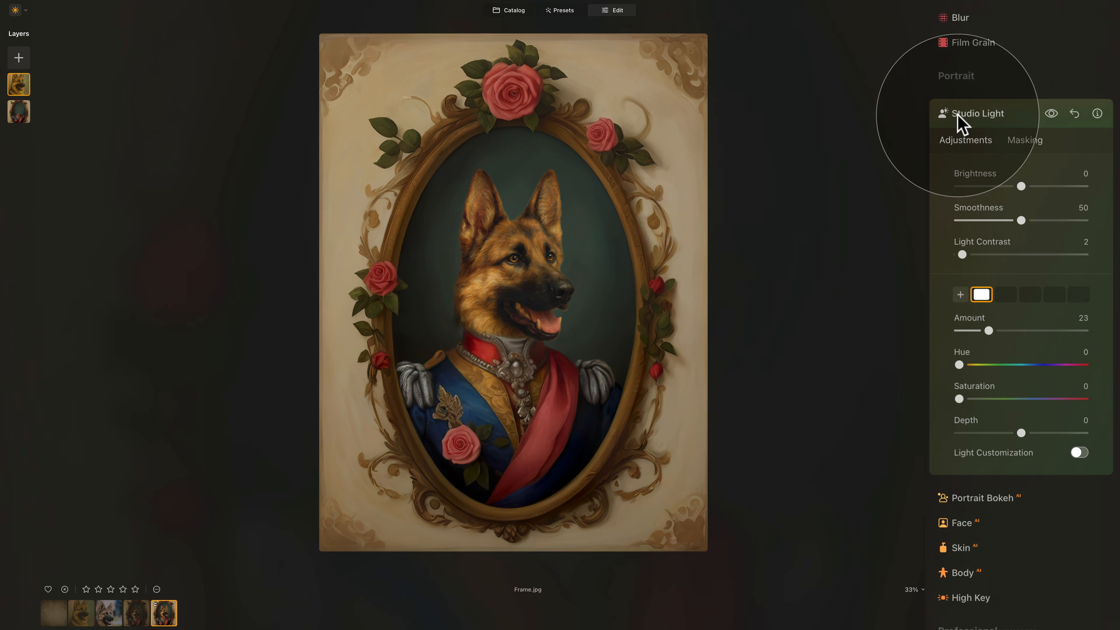
- Collapse the Studio Light panel and scroll the tools list back up
{"action": "left_click", "coordinate": [989, 115]}
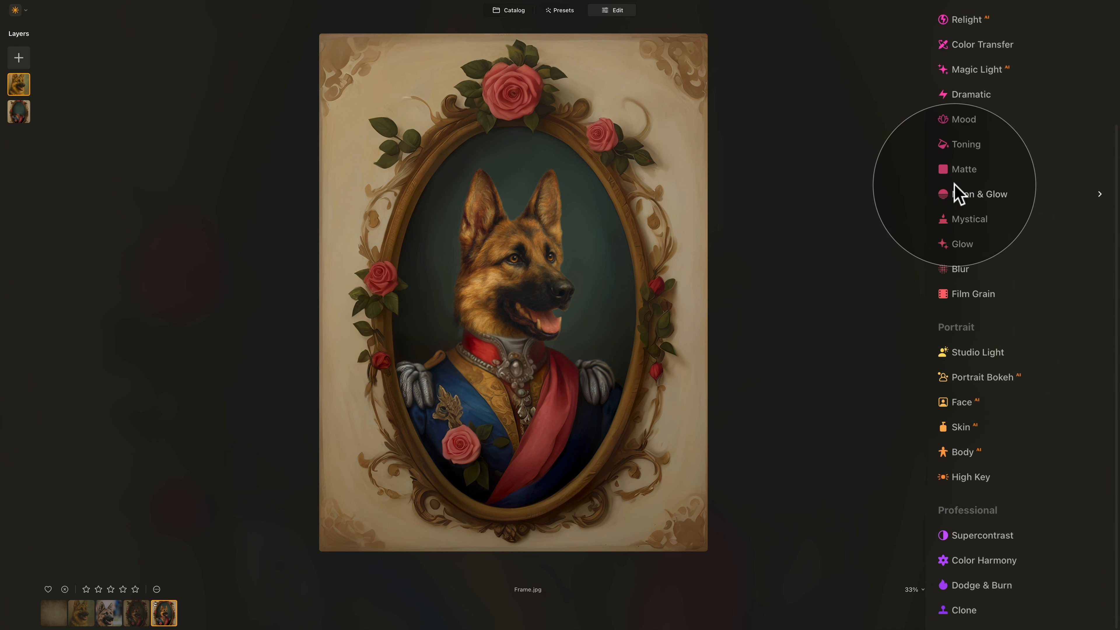
{"action": "scroll", "coordinate": [957, 190], "scroll_direction": "up", "scroll_amount": 10}
{"action": "scroll", "coordinate": [983, 204], "scroll_direction": "up", "scroll_amount": 2}
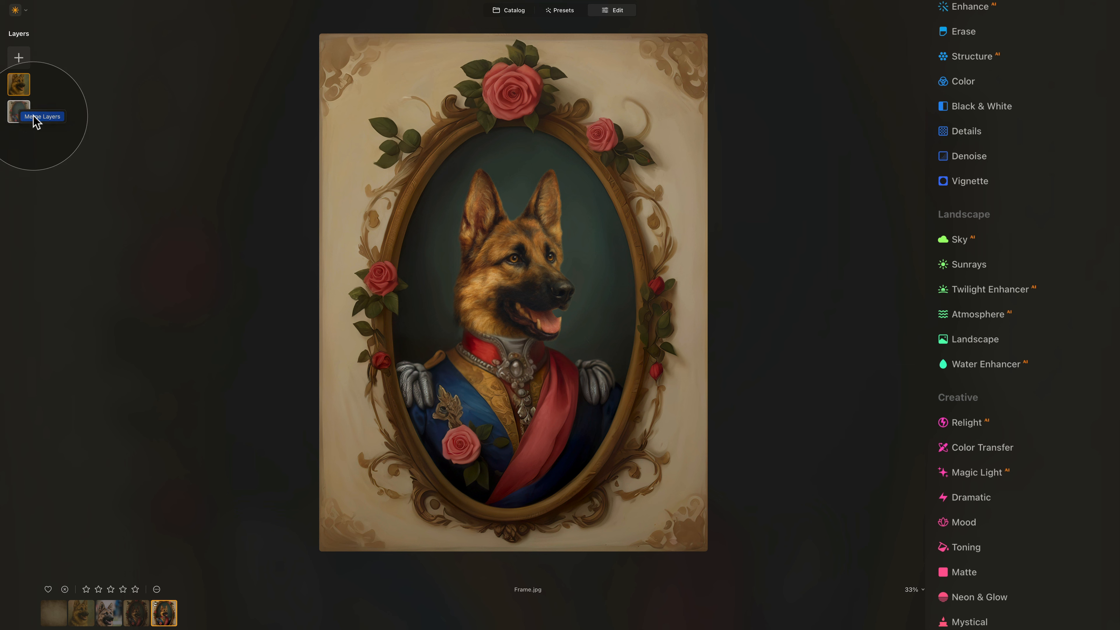
- Choose Merge Layers from the layer context menu to combine the dog and portrait layers
{"action": "left_click", "coordinate": [35, 117]}
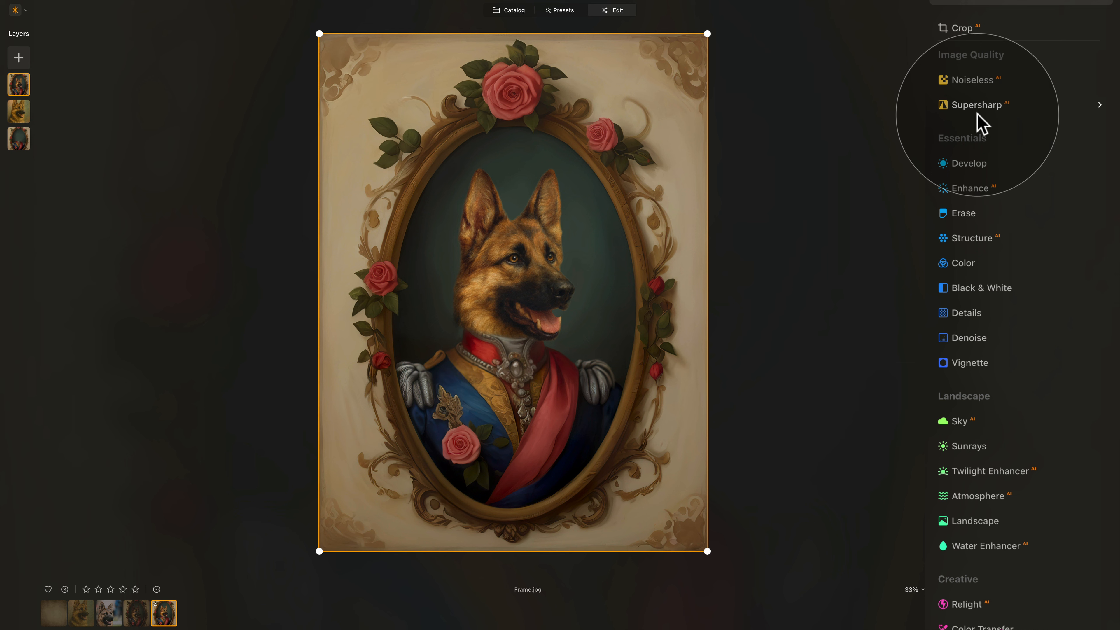
- Apply the Cinematic Toning > Long Beach LUT in Mood at Amount 30, compare, then collapse Mood
{"action": "scroll", "coordinate": [978, 114], "scroll_direction": "down", "scroll_amount": 10}
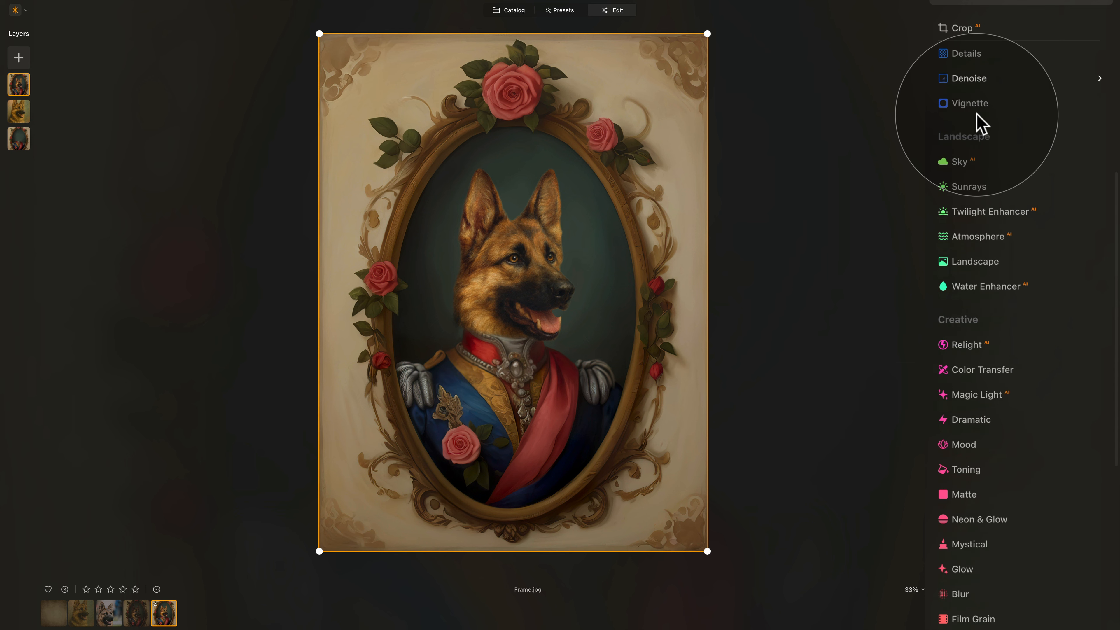
{"action": "left_click", "coordinate": [964, 339]}
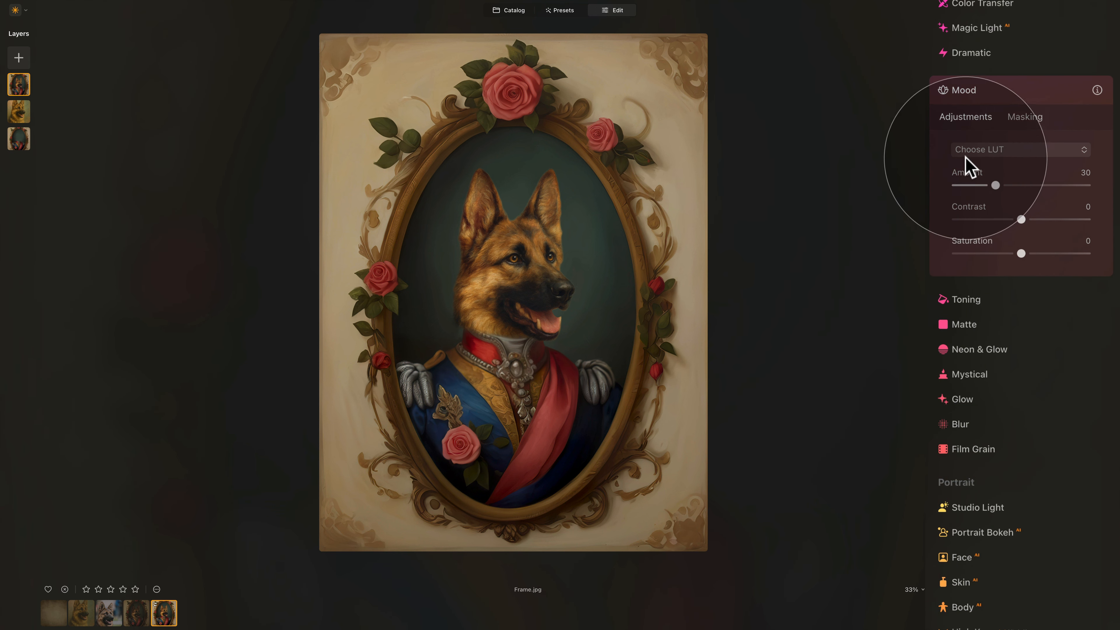
{"action": "left_click", "coordinate": [1009, 151]}
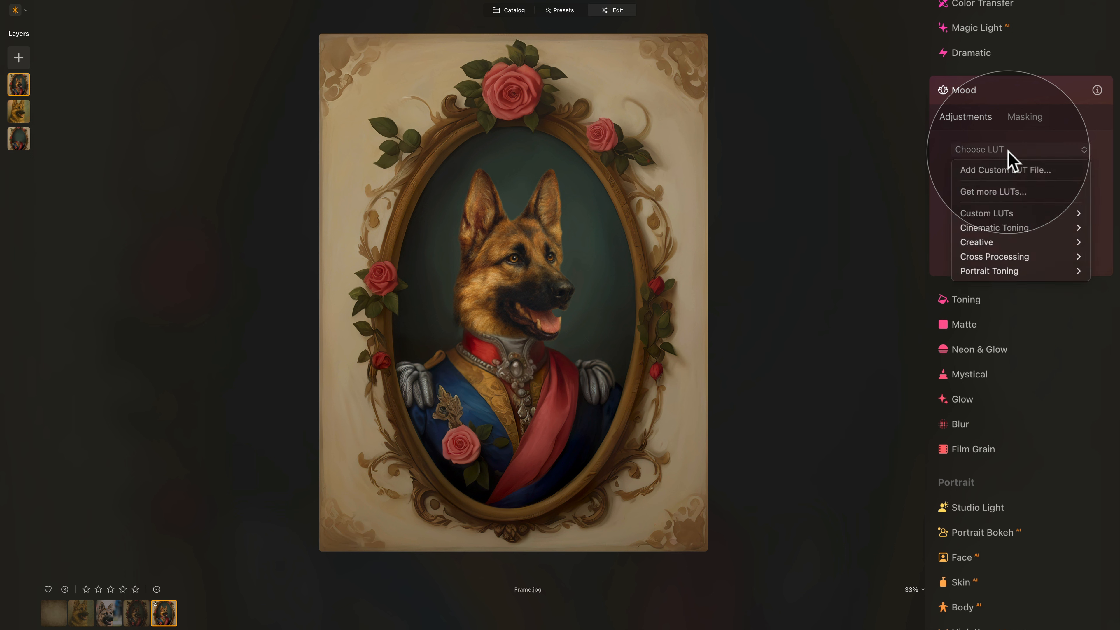
{"action": "mouse_move", "coordinate": [1005, 230]}
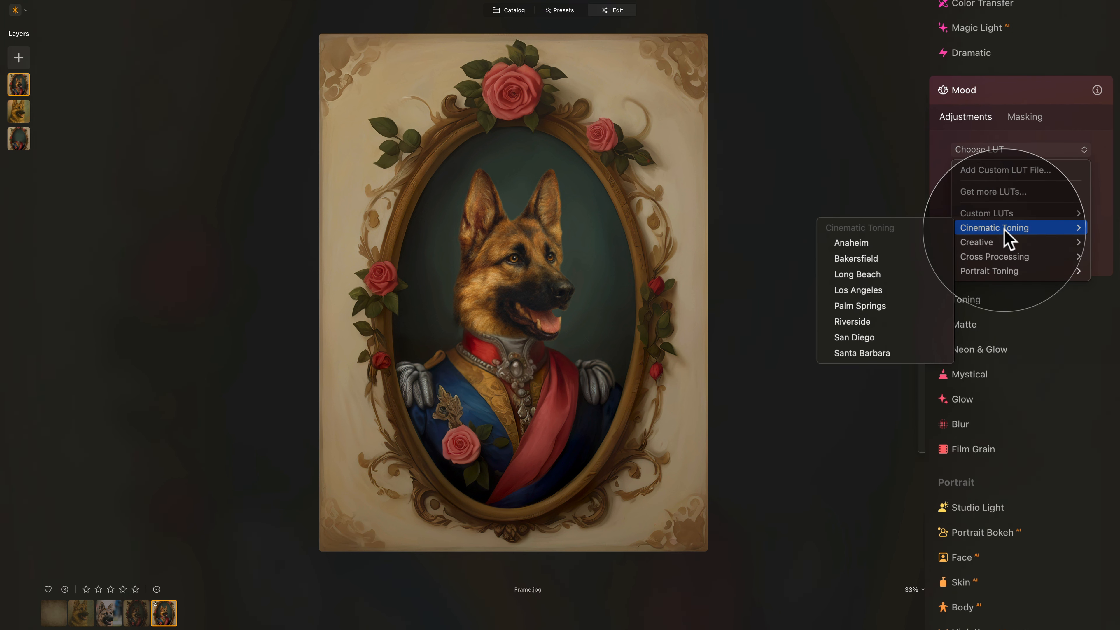
{"action": "left_click", "coordinate": [875, 277]}
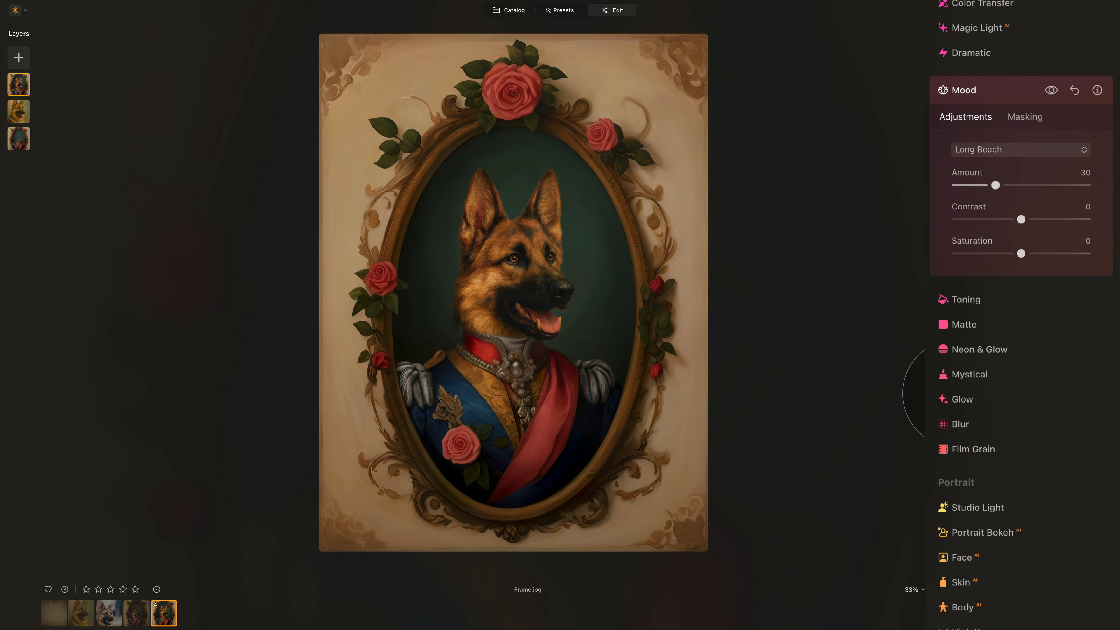
{"action": "left_click", "coordinate": [1052, 91]}
{"action": "left_click", "coordinate": [1050, 91]}
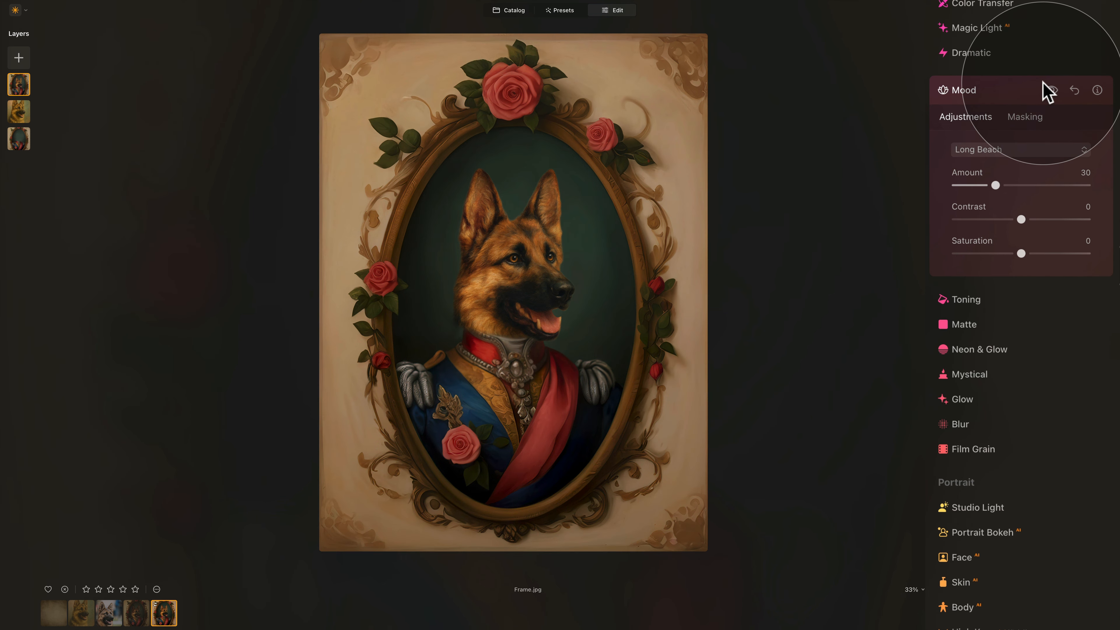
{"action": "left_click", "coordinate": [1013, 95]}
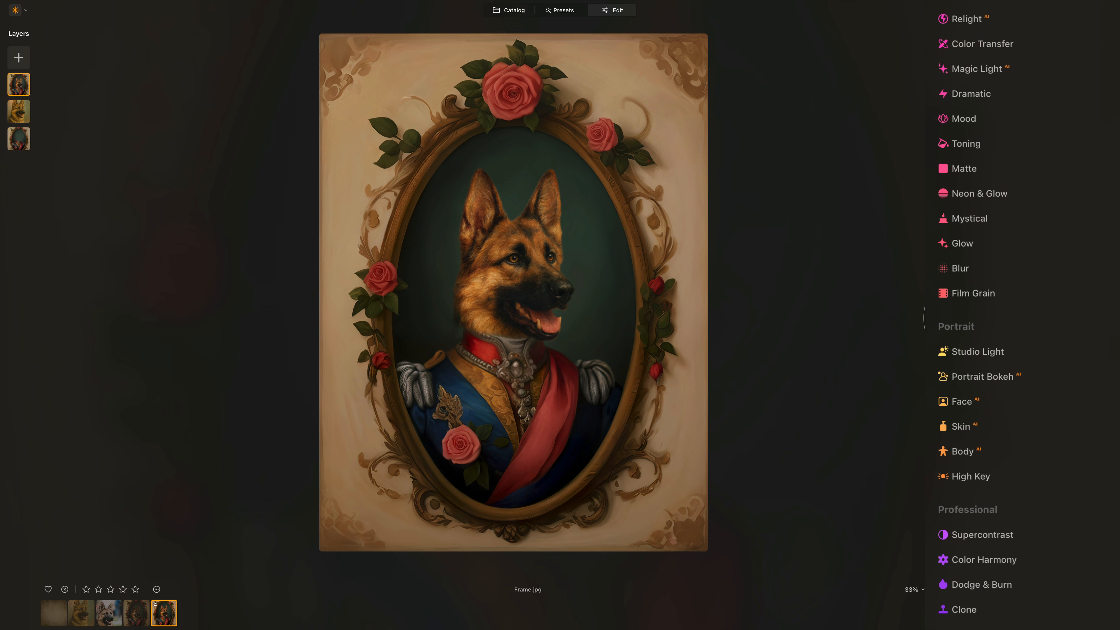
{"action": "left_click", "coordinate": [979, 167]}
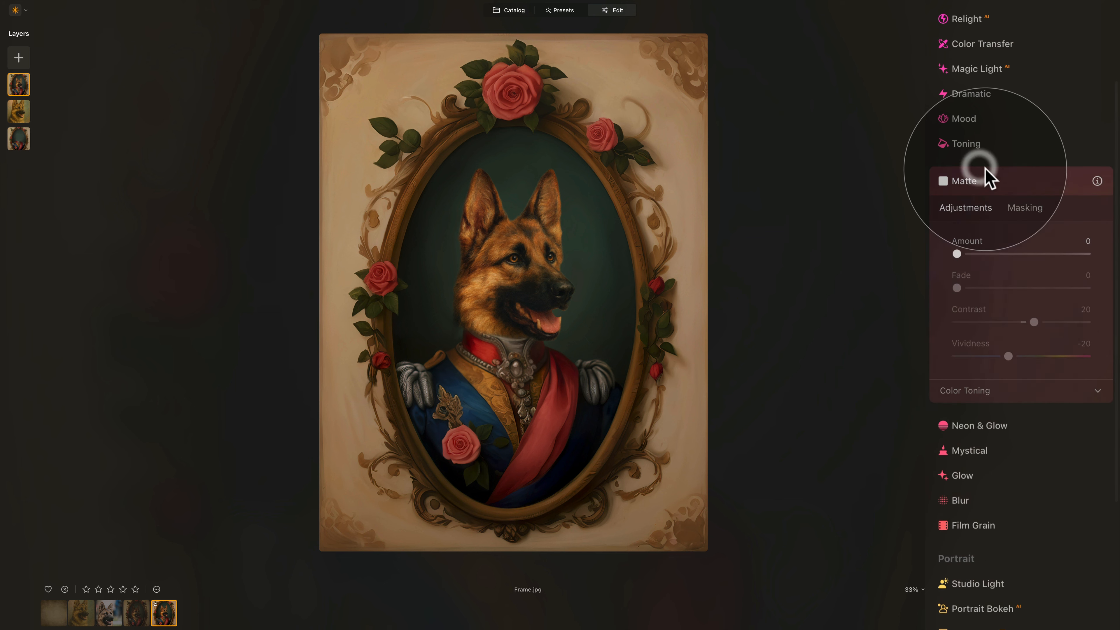
{"action": "left_click", "coordinate": [985, 249]}
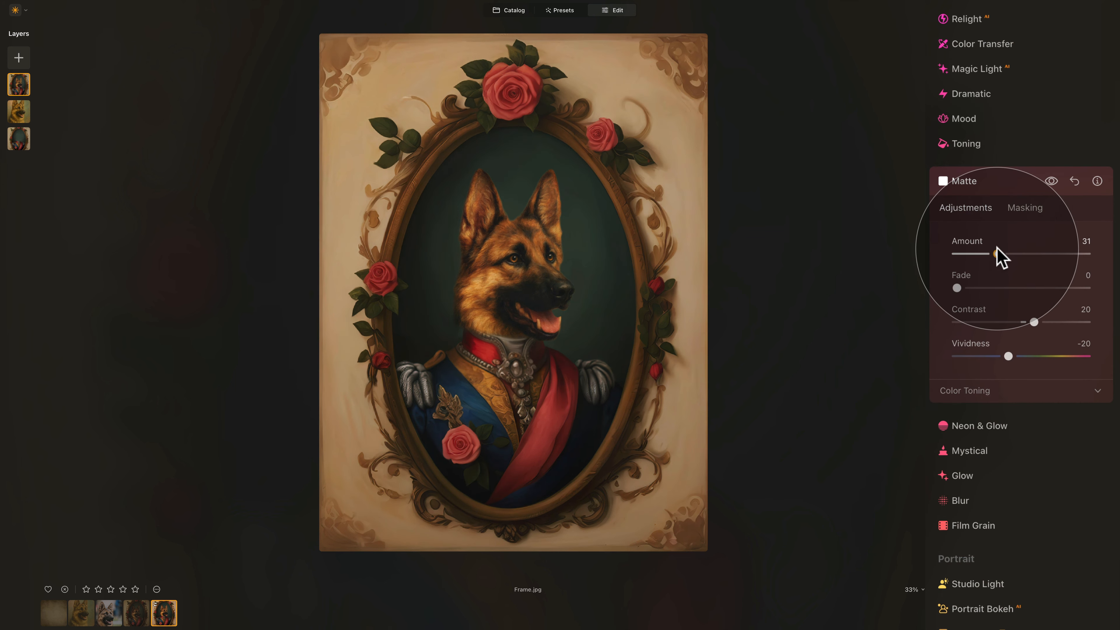
{"action": "left_click", "coordinate": [997, 254]}
{"action": "left_click_drag", "start_coordinate": [997, 254], "coordinate": [1008, 255]}
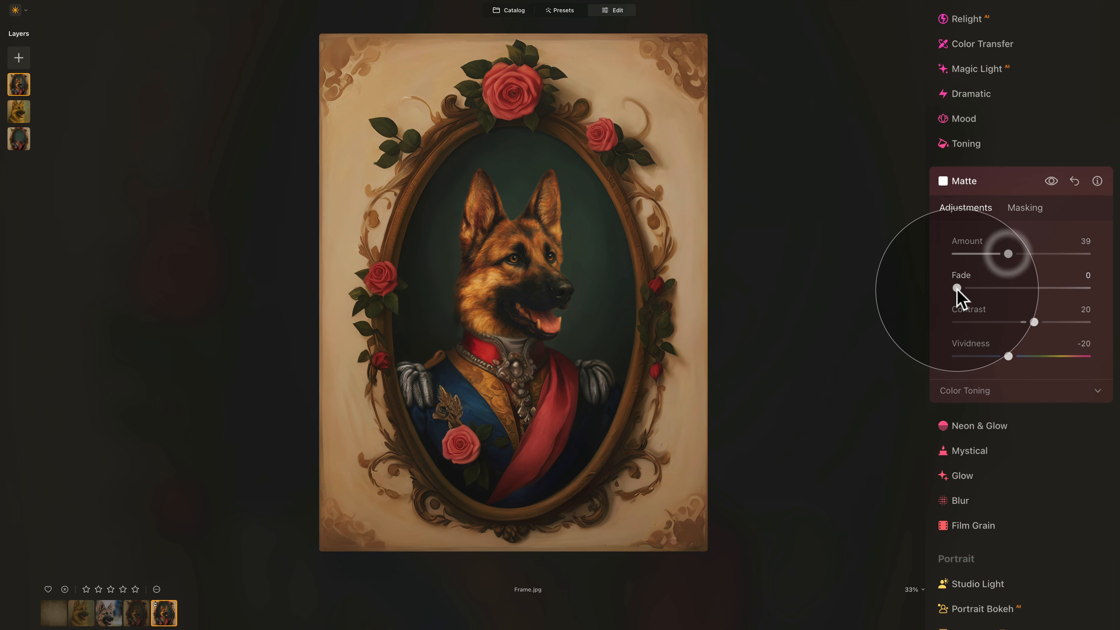
{"action": "left_click_drag", "start_coordinate": [957, 289], "coordinate": [982, 290]}
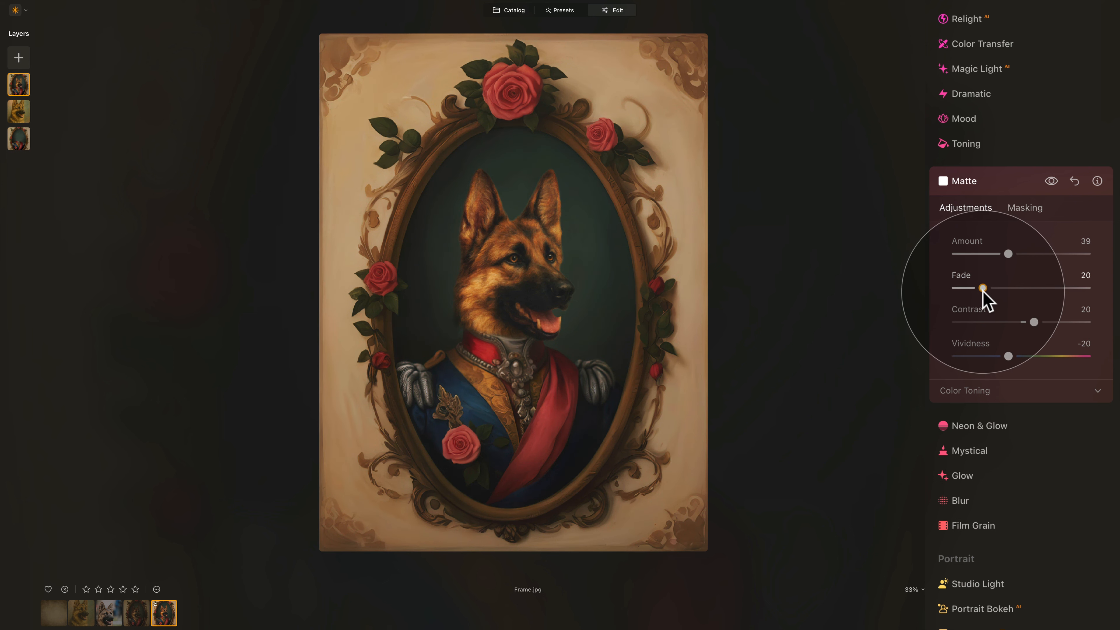
{"action": "left_click", "coordinate": [991, 253]}
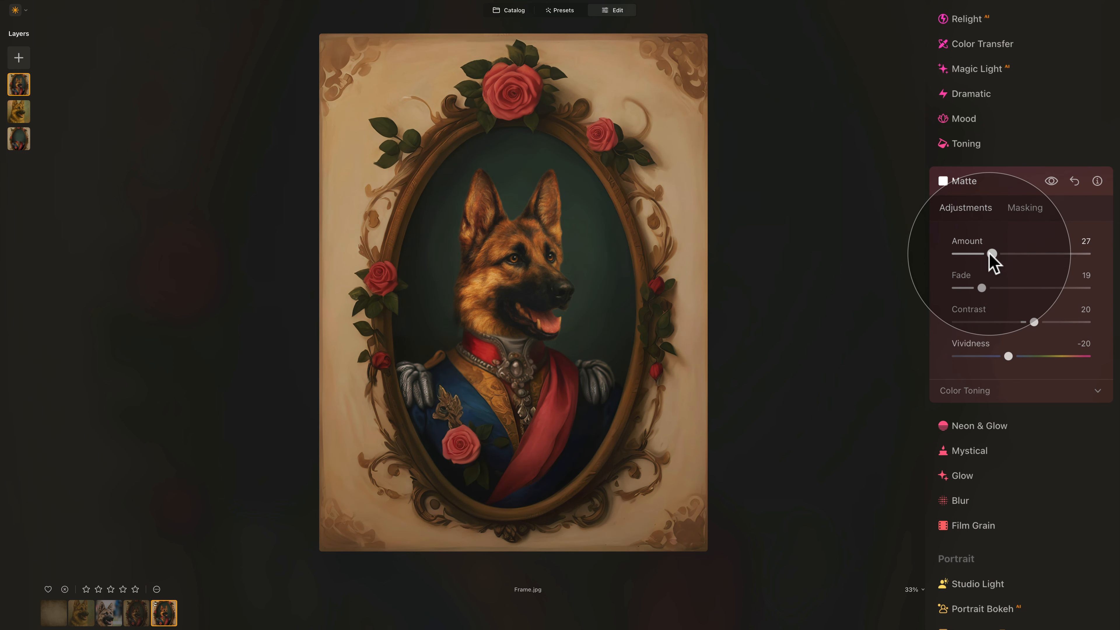
{"action": "left_click", "coordinate": [1051, 181]}
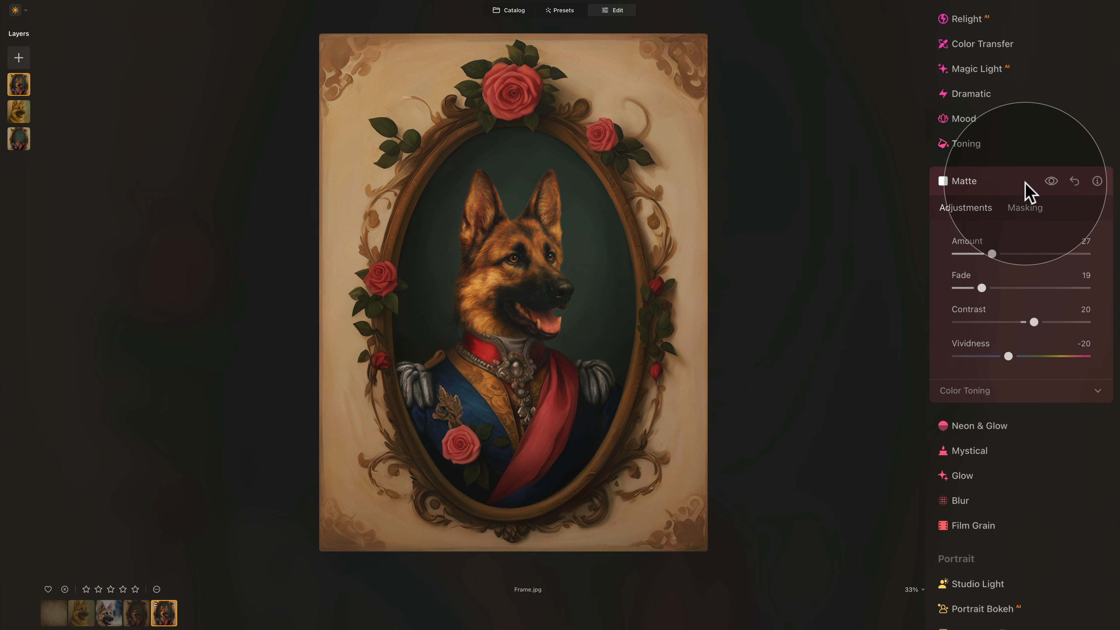
{"action": "left_click", "coordinate": [995, 180]}
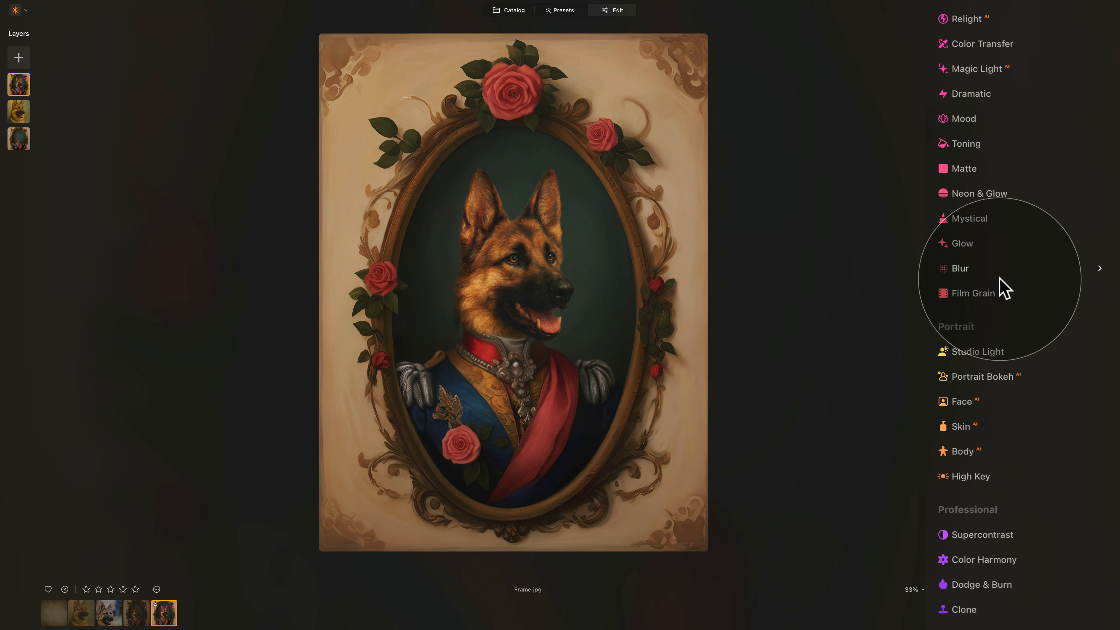
{"action": "scroll", "coordinate": [999, 277], "scroll_direction": "up", "scroll_amount": 10}
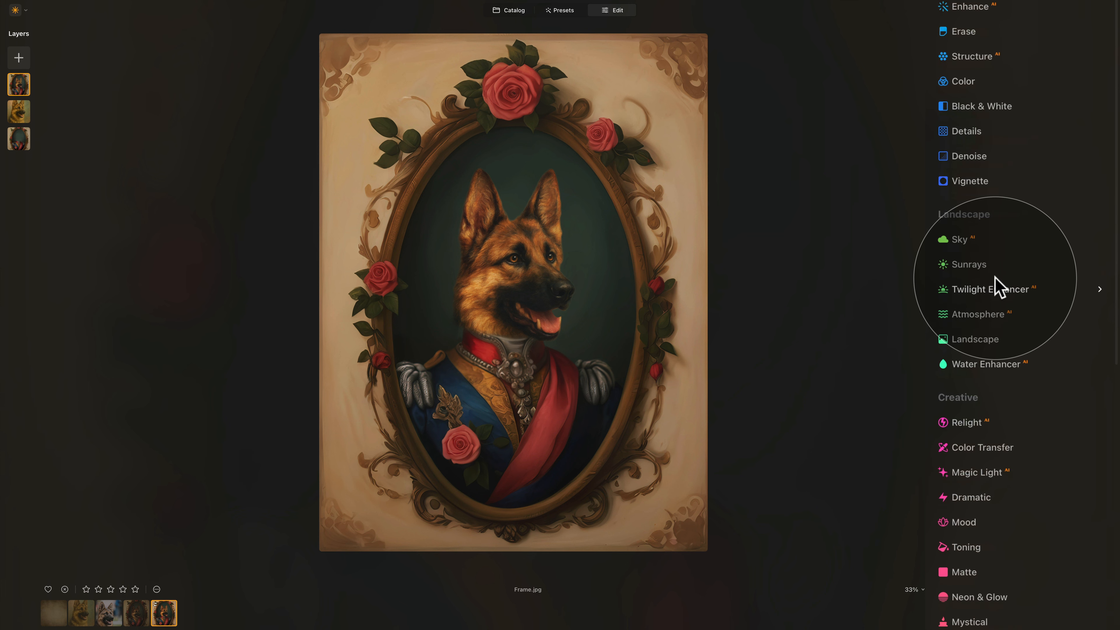
- Add a vignette with Amount -61 centred on the dog via Choose Subject, comparing before and after
{"action": "left_click", "coordinate": [960, 183]}
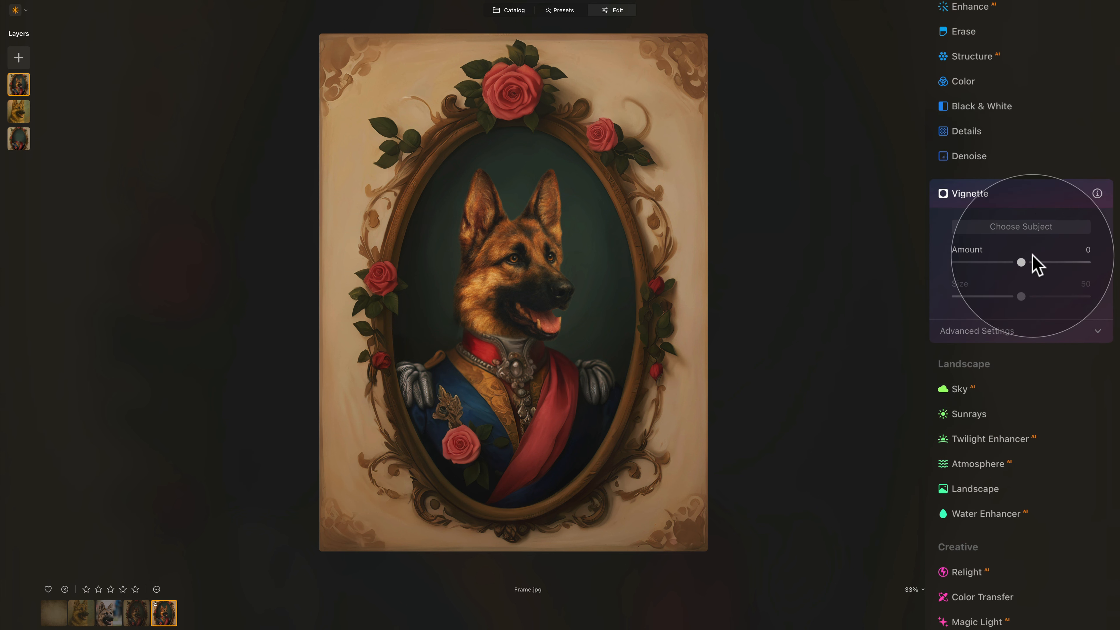
{"action": "left_click_drag", "start_coordinate": [1022, 262], "coordinate": [981, 263]}
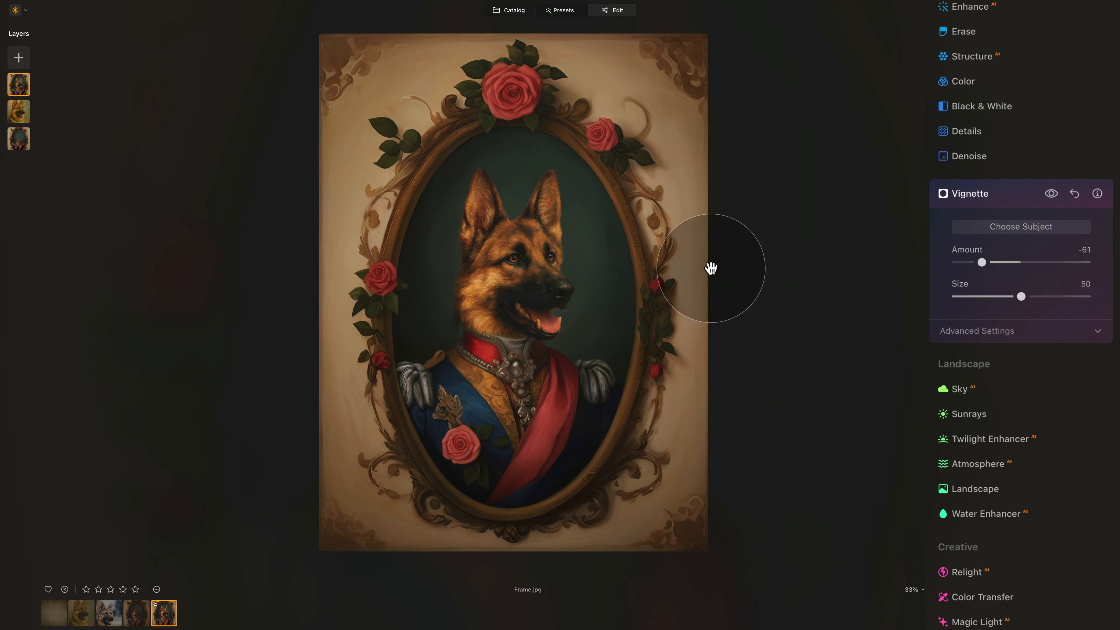
{"action": "left_click", "coordinate": [1041, 228]}
{"action": "left_click", "coordinate": [406, 327]}
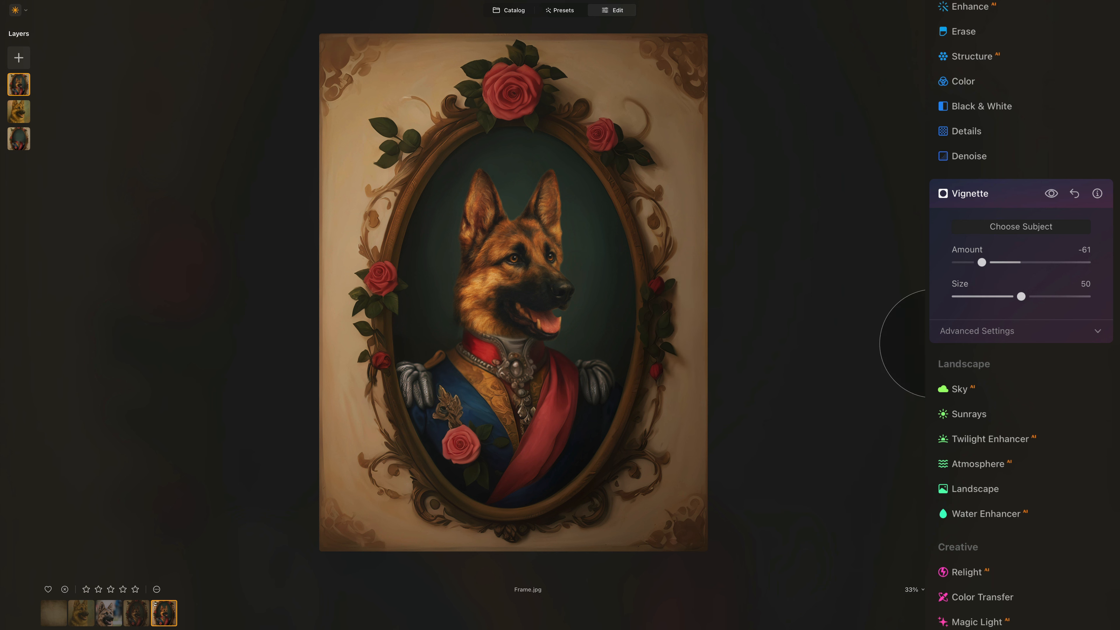
{"action": "left_click", "coordinate": [1052, 195]}
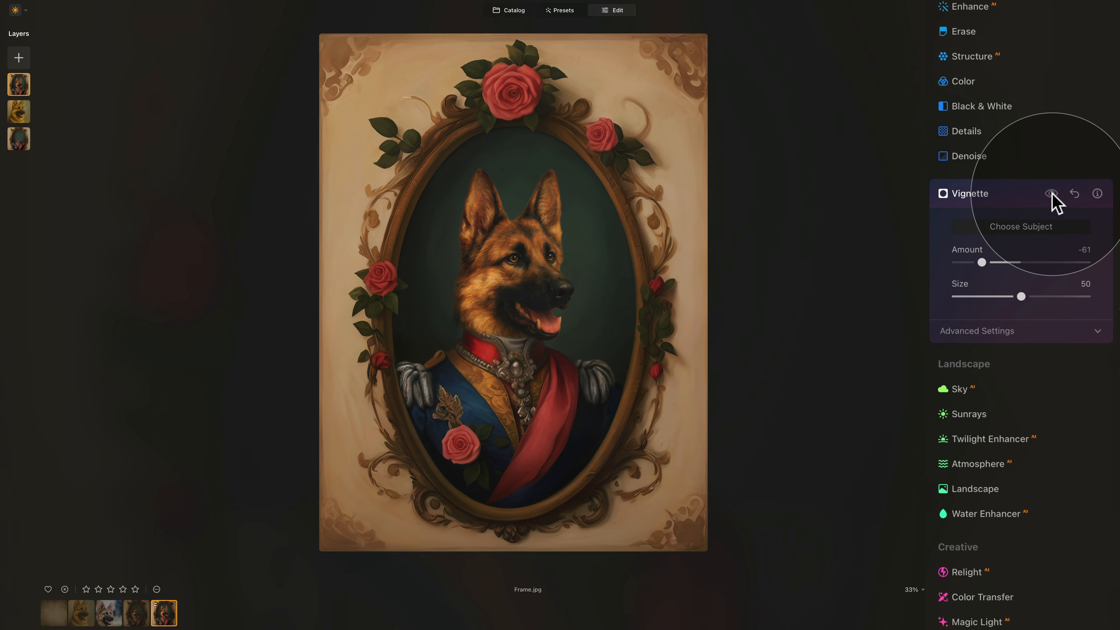
{"action": "left_click", "coordinate": [1052, 196]}
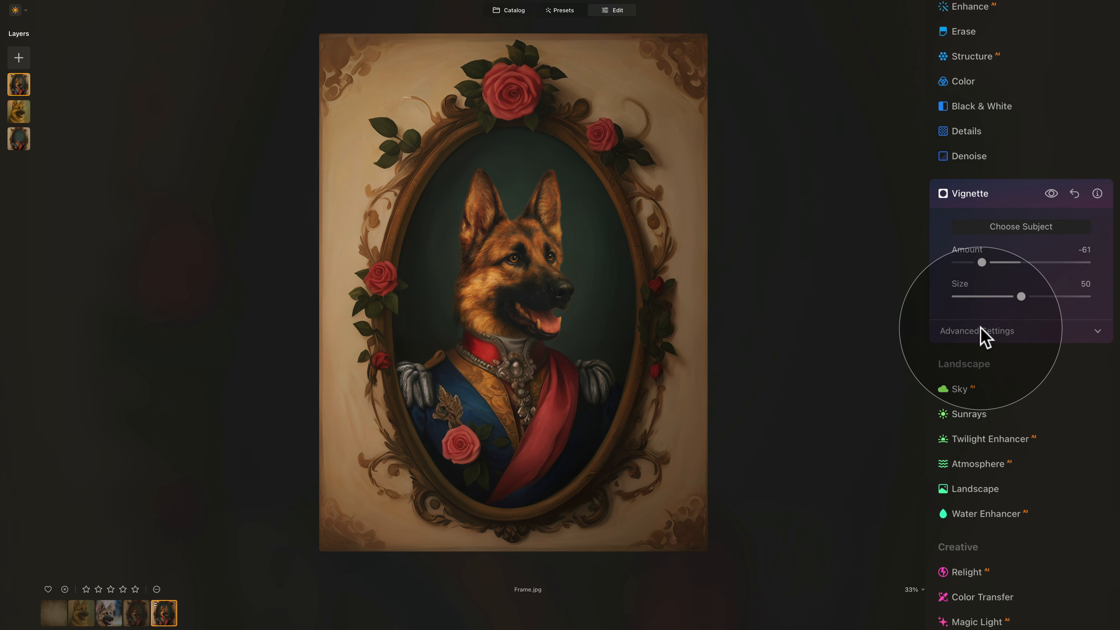
- Set the vignette's Inner Light to 6 in its Advanced Settings
{"action": "left_click", "coordinate": [982, 334]}
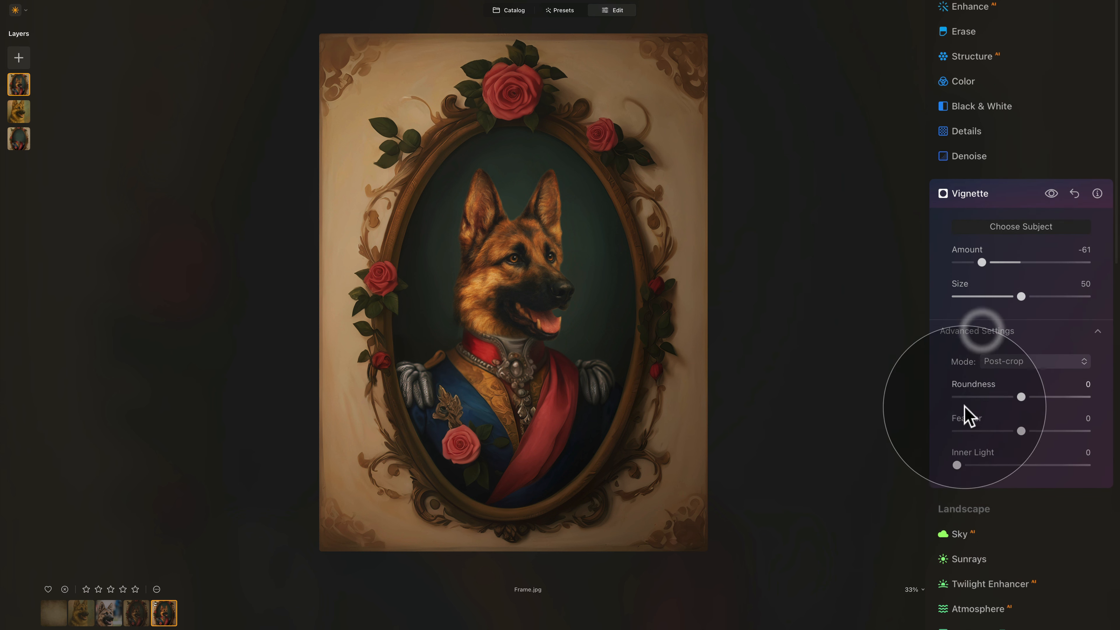
{"action": "left_click", "coordinate": [967, 466]}
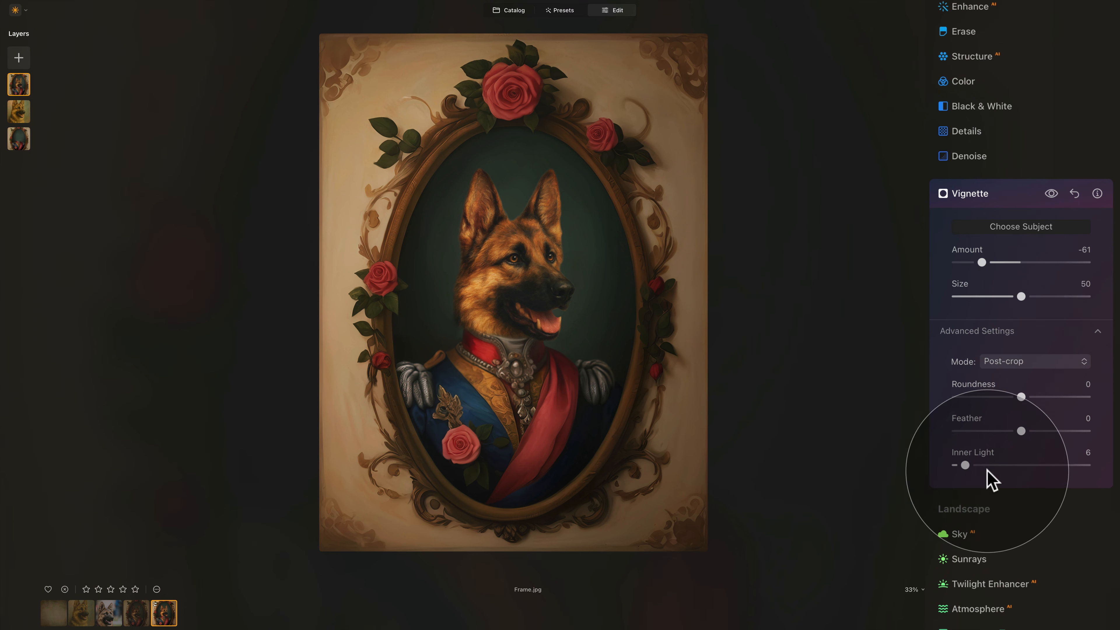
{"action": "left_click", "coordinate": [1001, 195]}
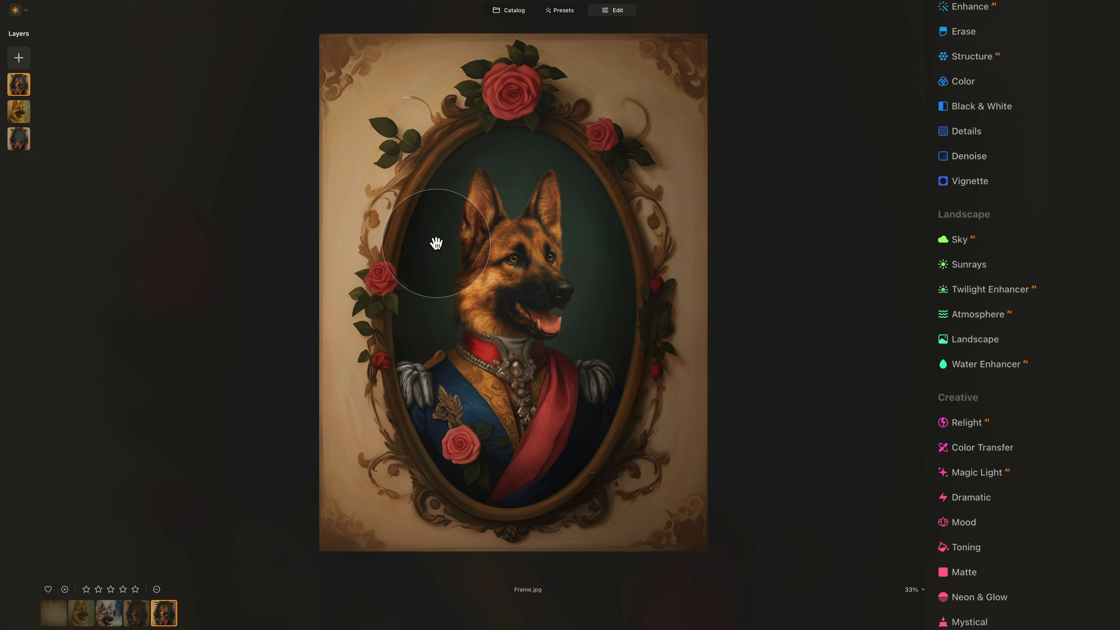
- Load Canvas Texture.jpg as a new image layer
{"action": "left_click", "coordinate": [18, 58]}
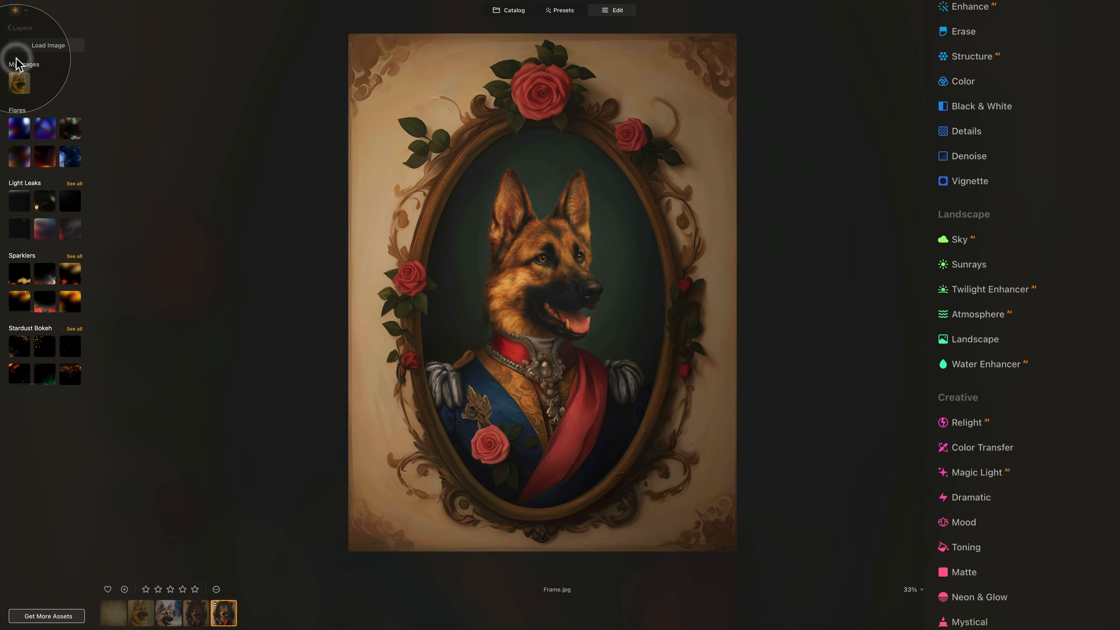
{"action": "left_click", "coordinate": [48, 46]}
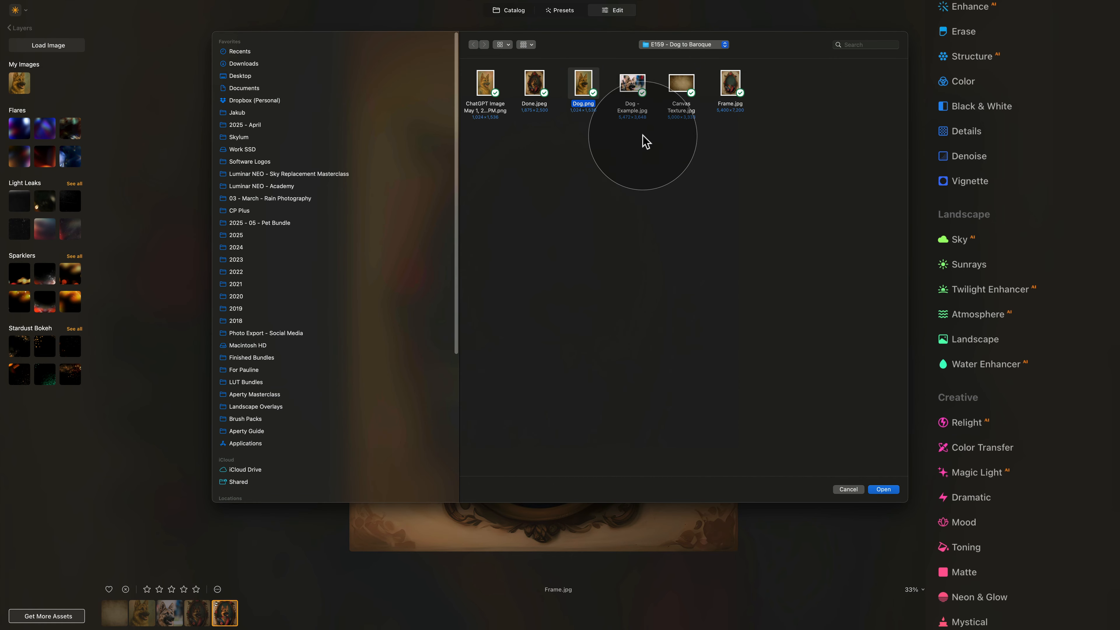
{"action": "left_click", "coordinate": [681, 83]}
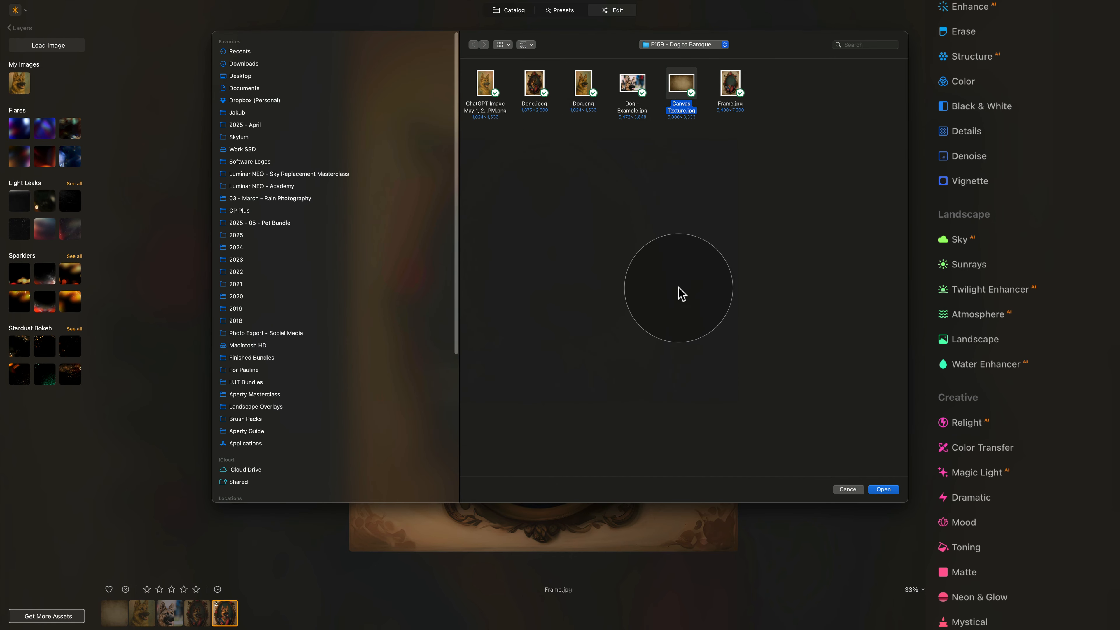
{"action": "left_click", "coordinate": [874, 491]}
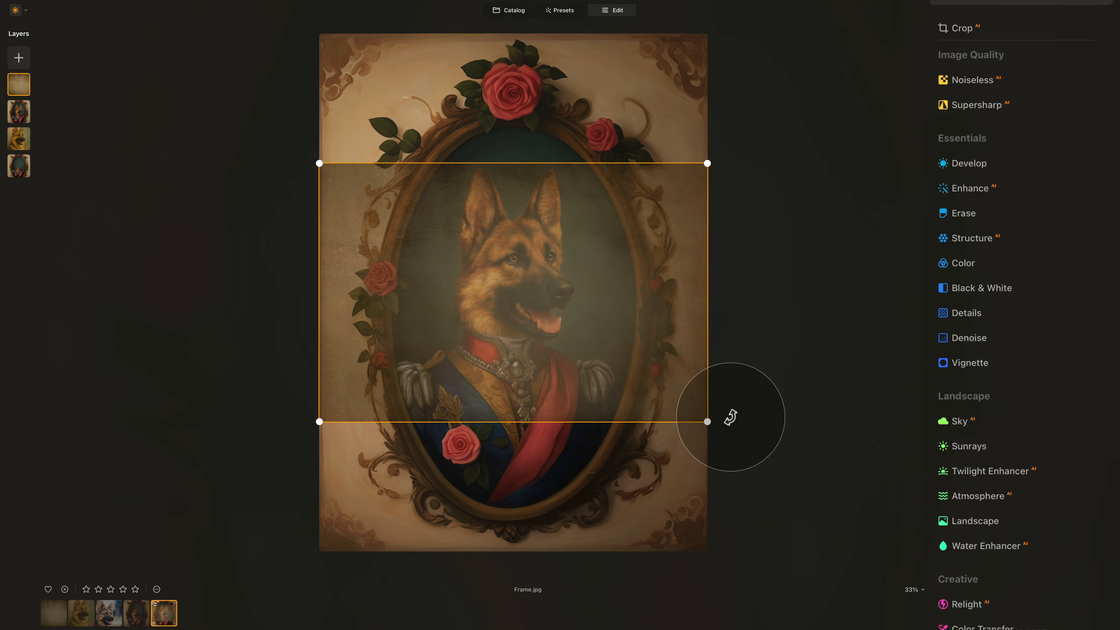
- Rotate the texture to portrait orientation and scale it to cover the whole image
{"action": "left_click_drag", "start_coordinate": [726, 427], "coordinate": [623, 121]}
{"action": "left_click_drag", "start_coordinate": [605, 212], "coordinate": [505, 188]}
{"action": "left_click_drag", "start_coordinate": [572, 416], "coordinate": [838, 624]}
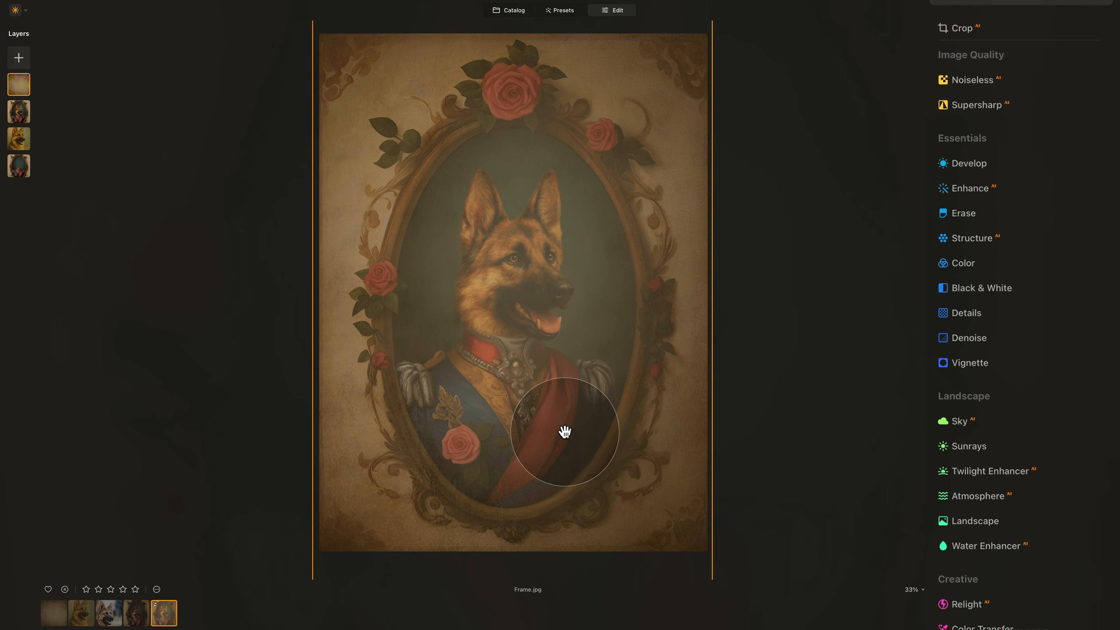
{"action": "left_click", "coordinate": [601, 424]}
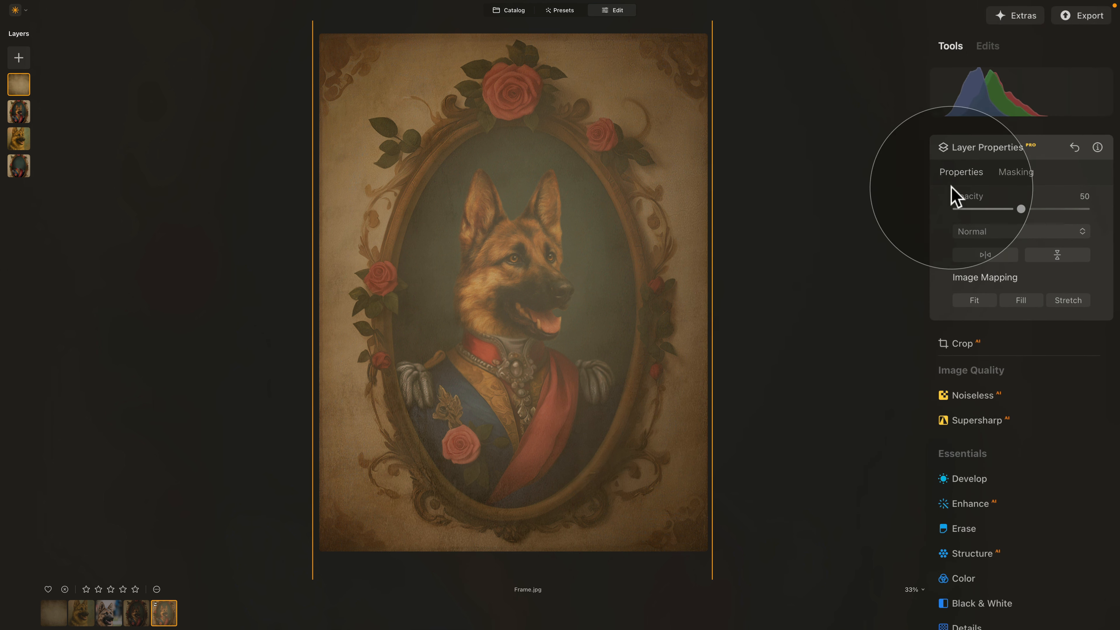
- Blend the texture layer in Soft Light at Opacity 40
{"action": "left_click_drag", "start_coordinate": [1018, 209], "coordinate": [1087, 219]}
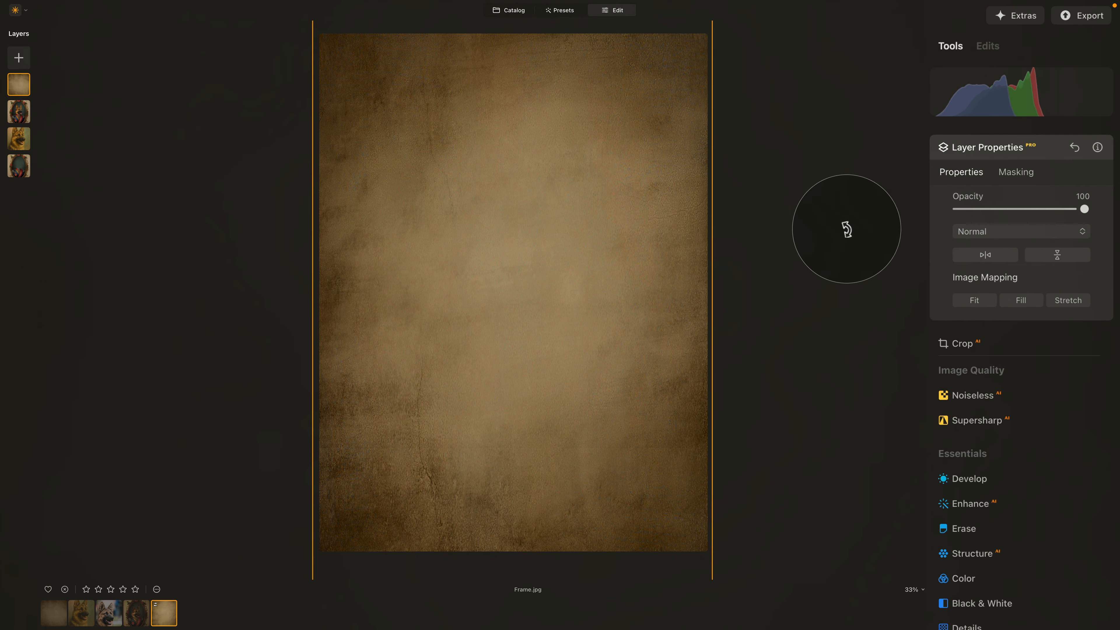
{"action": "left_click", "coordinate": [1023, 230]}
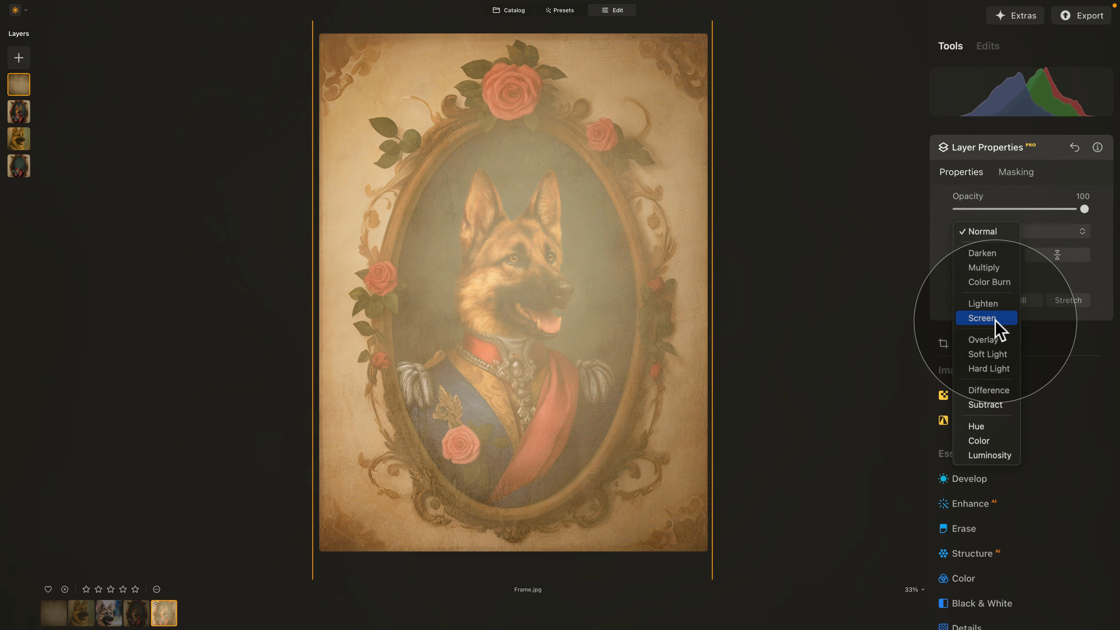
{"action": "left_click", "coordinate": [989, 355]}
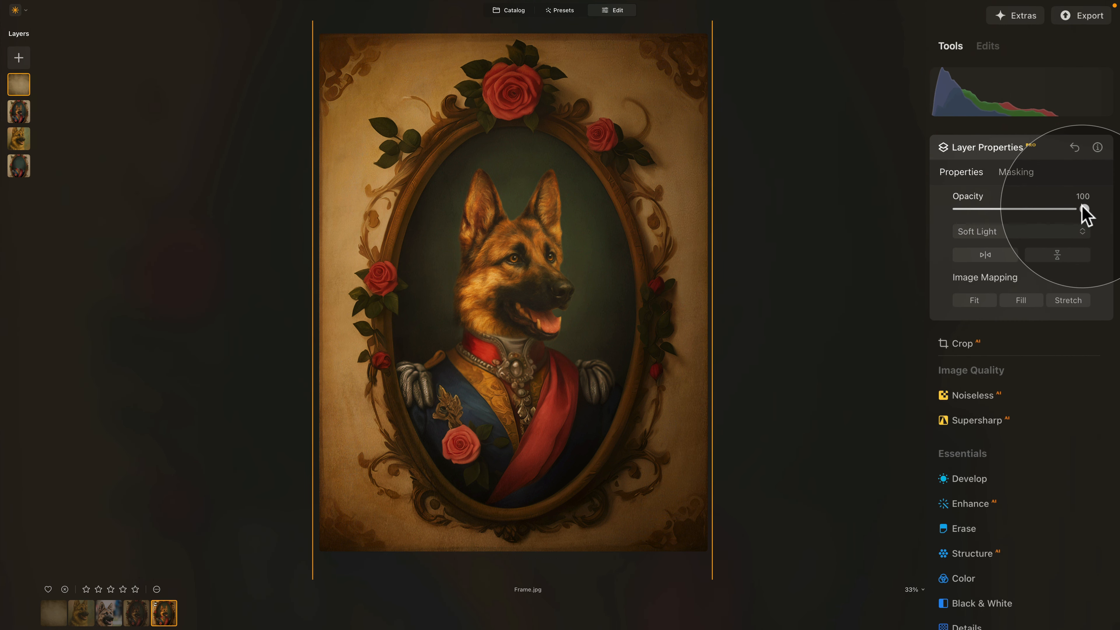
{"action": "left_click_drag", "start_coordinate": [1082, 209], "coordinate": [983, 210]}
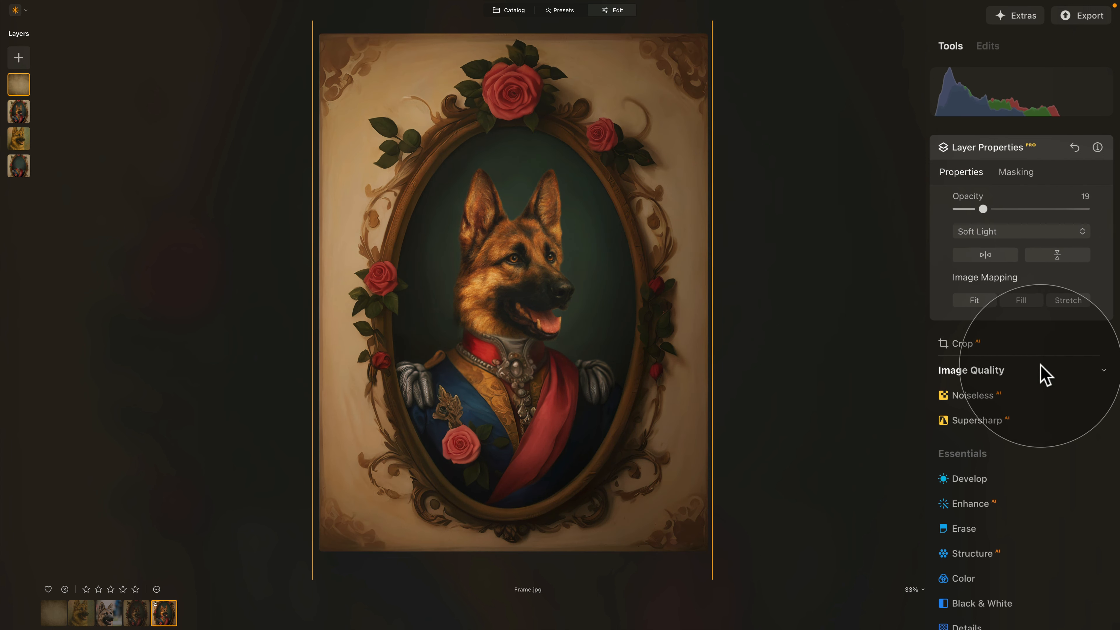
{"action": "left_click_drag", "start_coordinate": [983, 210], "coordinate": [1010, 210]}
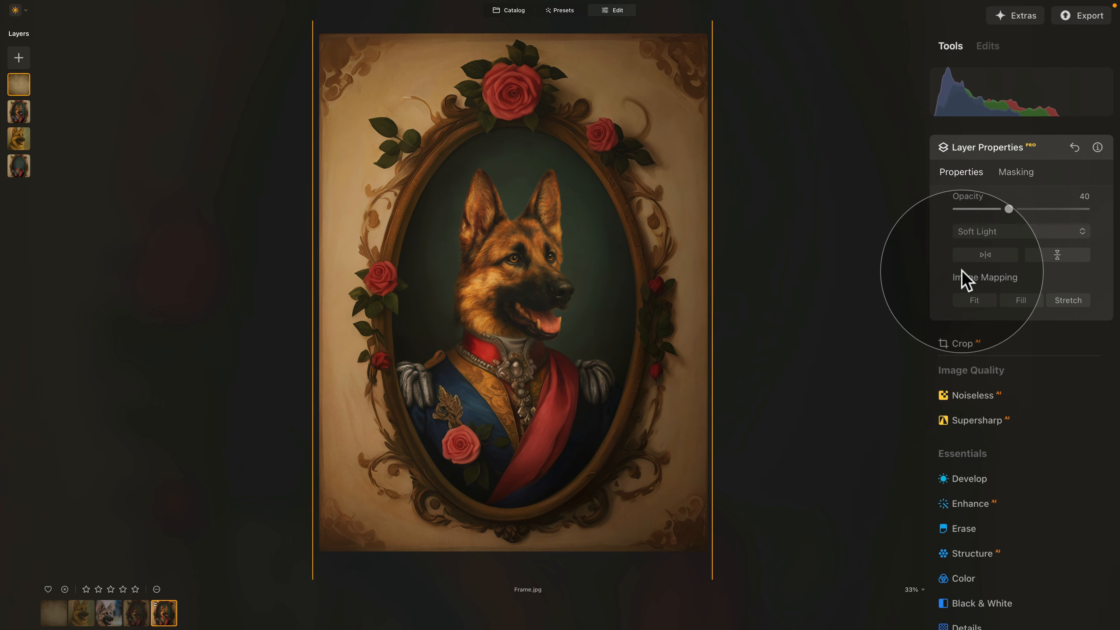
- Erase the texture from the dog's head with a size-251, low-strength mask brush, then switch to the Catalog
{"action": "left_click", "coordinate": [1016, 173]}
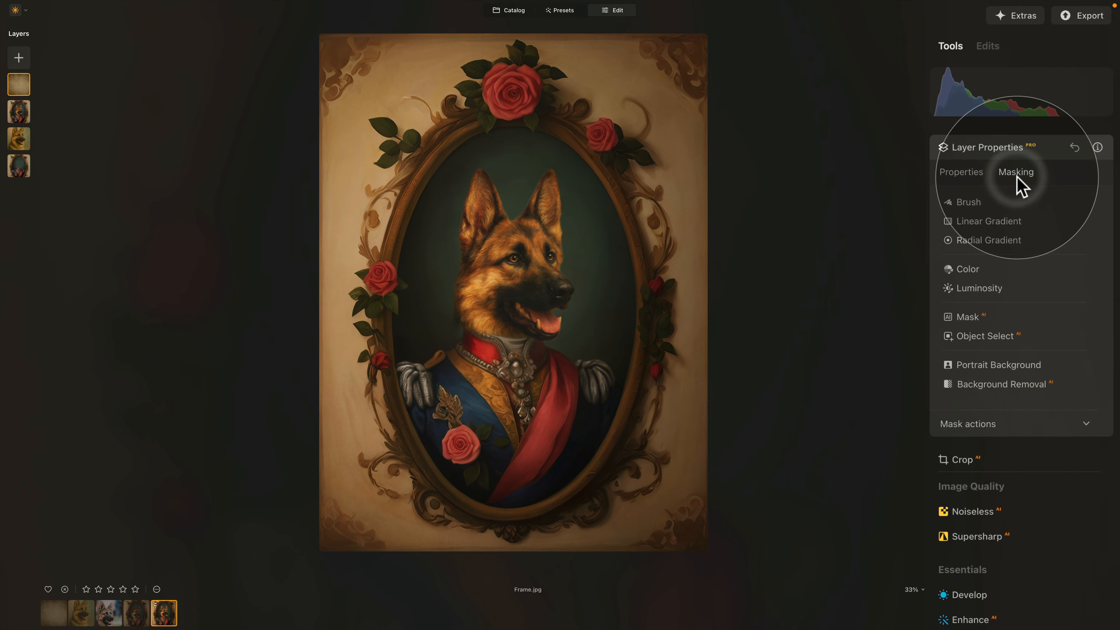
{"action": "left_click", "coordinate": [968, 203]}
{"action": "left_click", "coordinate": [1052, 222]}
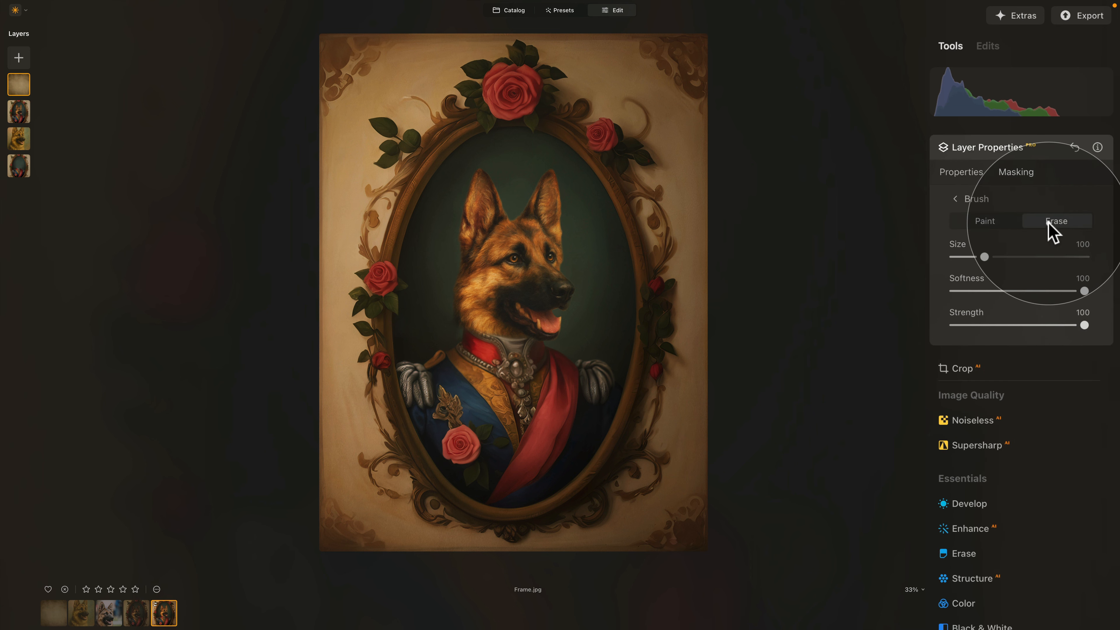
{"action": "left_click_drag", "start_coordinate": [984, 257], "coordinate": [1035, 257]}
{"action": "left_click_drag", "start_coordinate": [1084, 325], "coordinate": [995, 326]}
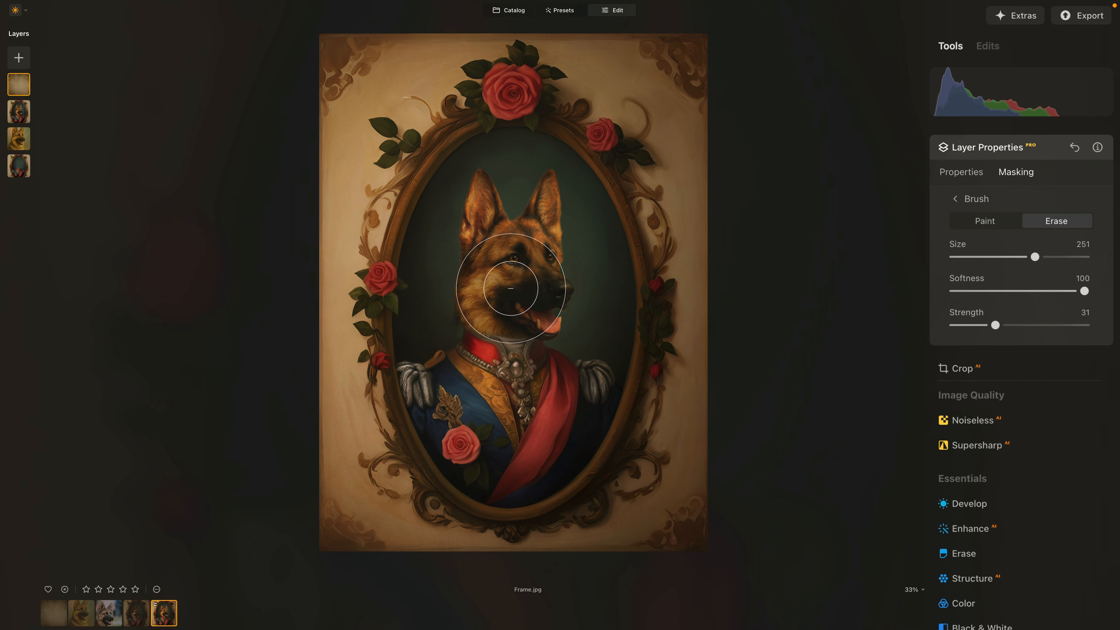
{"action": "mouse_move", "coordinate": [511, 288]}
{"action": "left_mouse_down"}
{"action": "mouse_move", "coordinate": [458, 301]}
{"action": "mouse_move", "coordinate": [450, 282]}
{"action": "mouse_move", "coordinate": [463, 251]}
{"action": "mouse_move", "coordinate": [475, 403]}
{"action": "mouse_move", "coordinate": [516, 408]}
{"action": "left_mouse_up"}
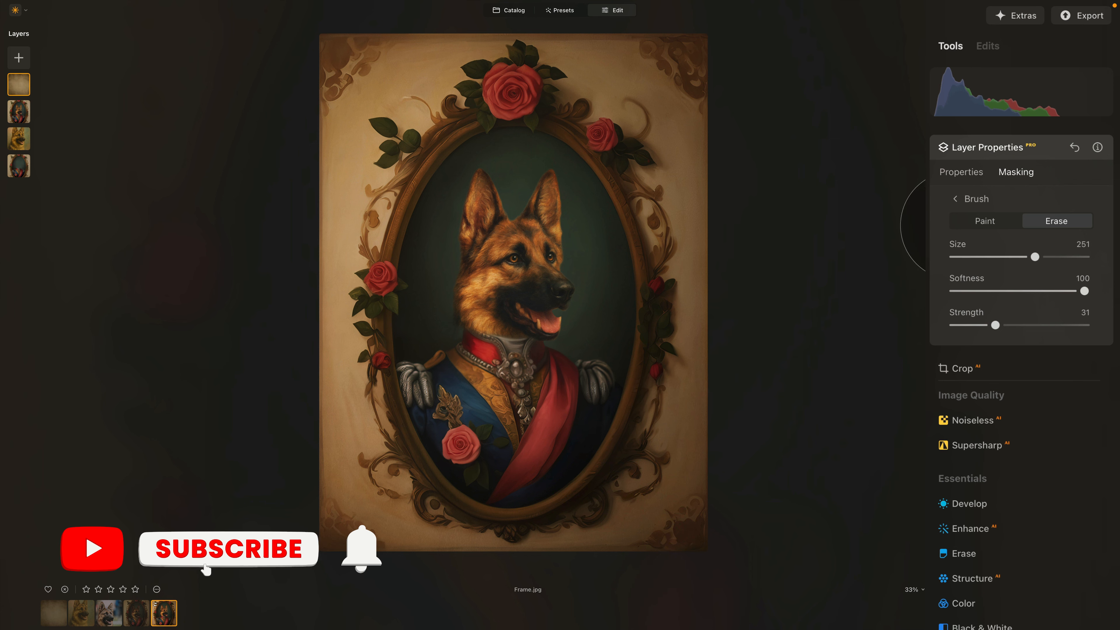
{"action": "left_click", "coordinate": [1010, 151]}
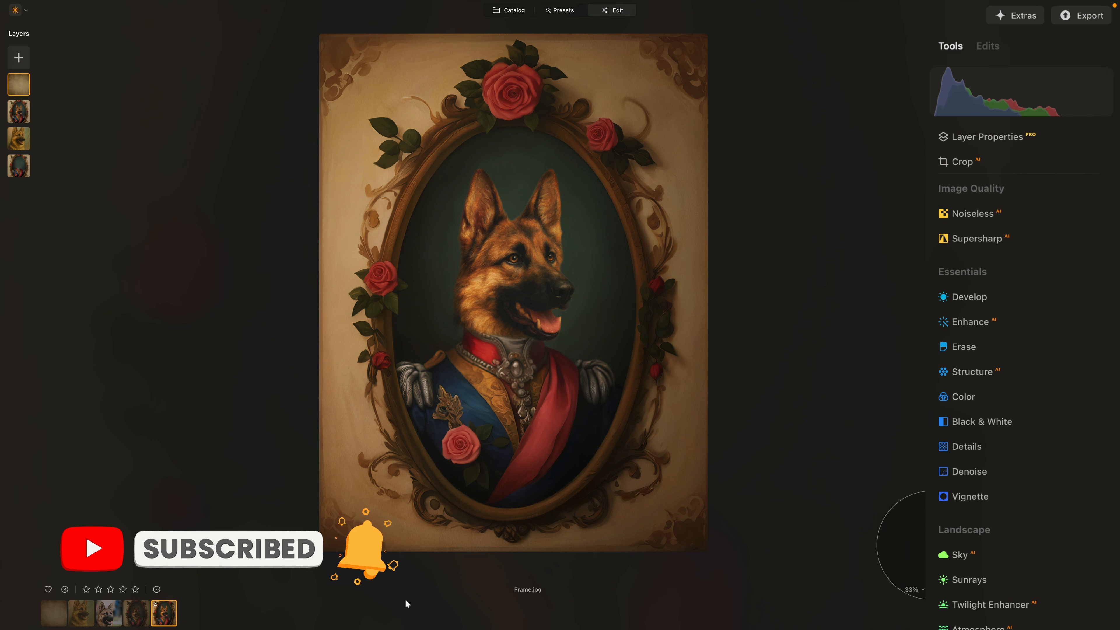
{"action": "left_click", "coordinate": [510, 11]}
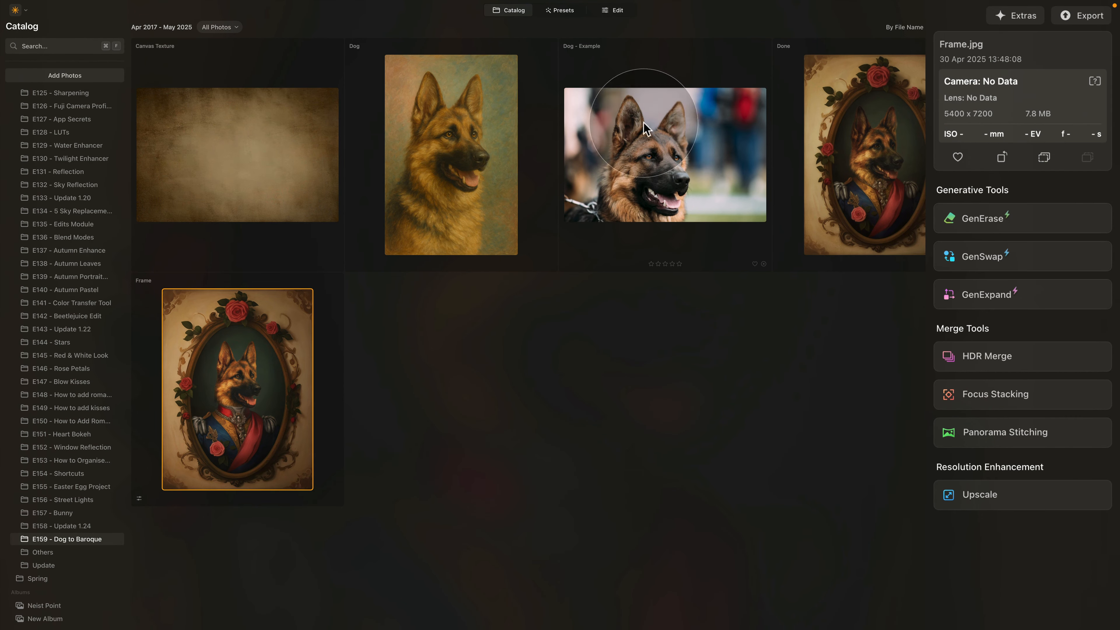
- Compare the Dog - Example and Dog photos, then view Frame.jpg large
{"action": "left_click", "coordinate": [654, 154]}
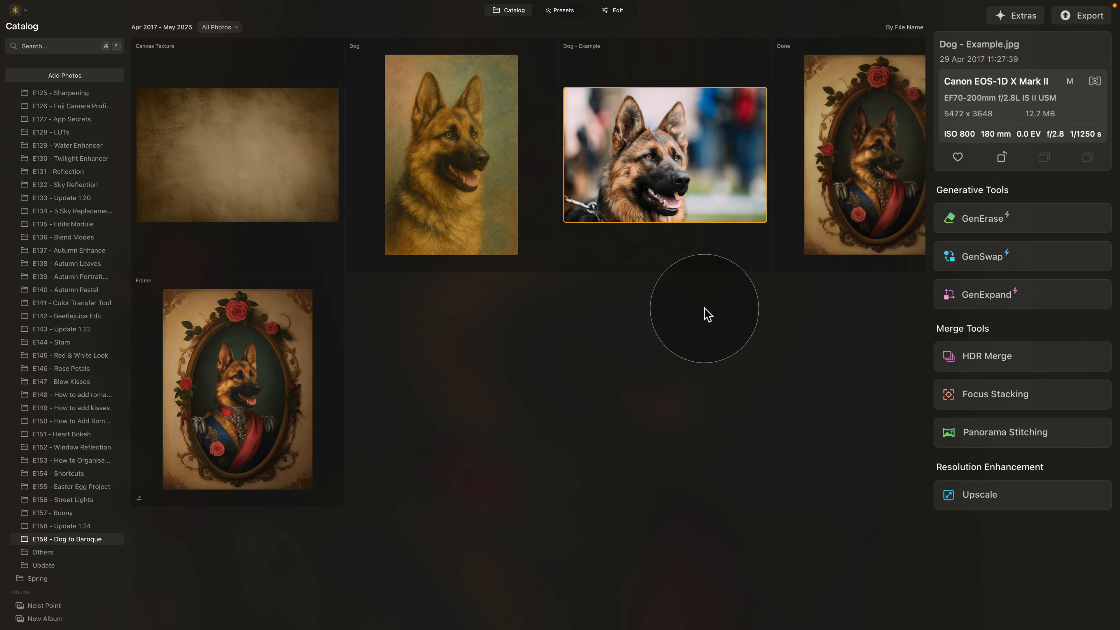
{"action": "left_click", "coordinate": [493, 142]}
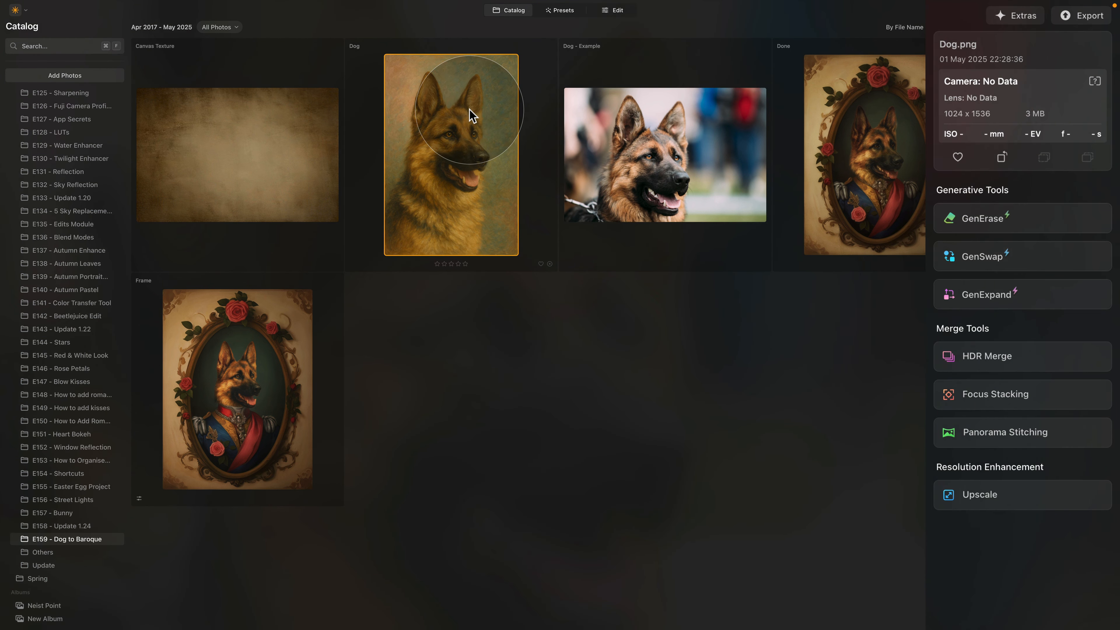
{"action": "double_click", "coordinate": [259, 372]}
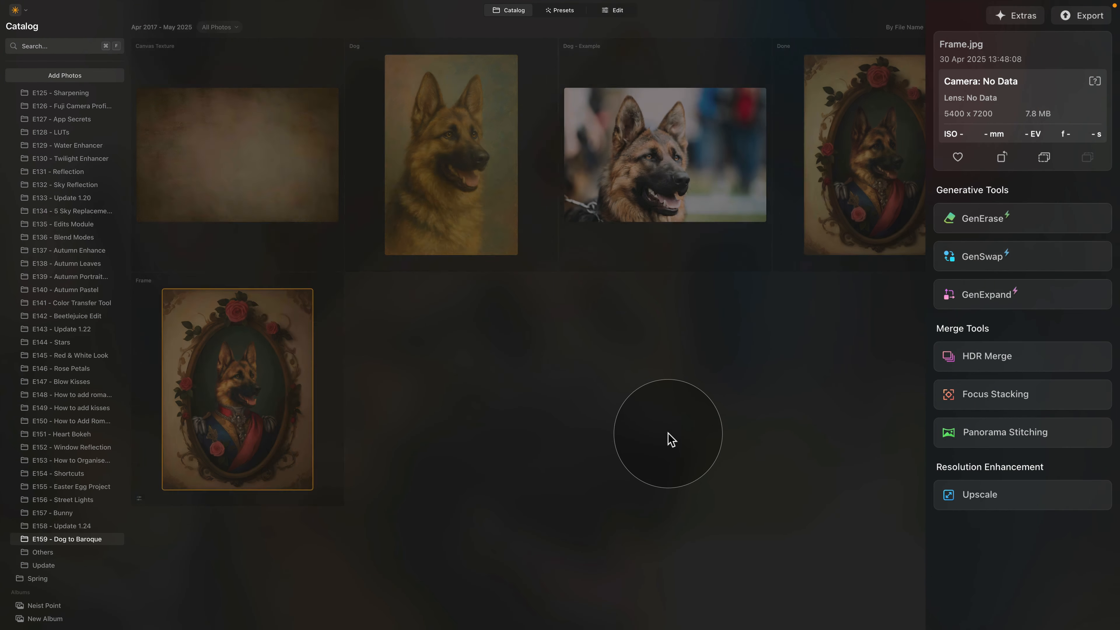